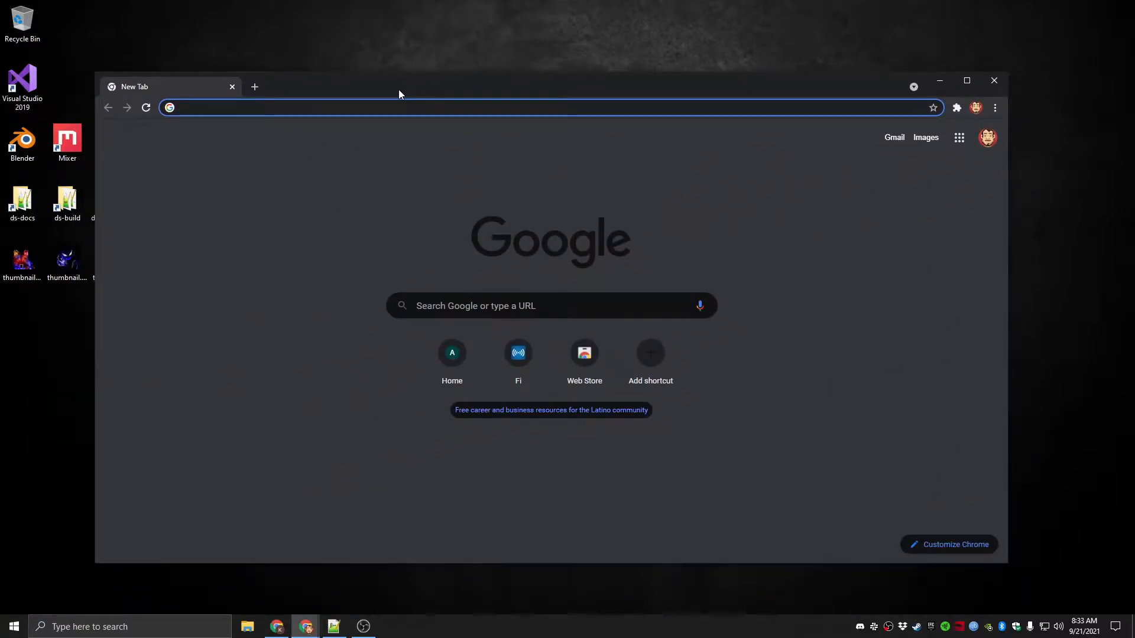
Search the web for steamcmd and open the SteamCMD page of the Valve Developer Community wiki
type("steam")
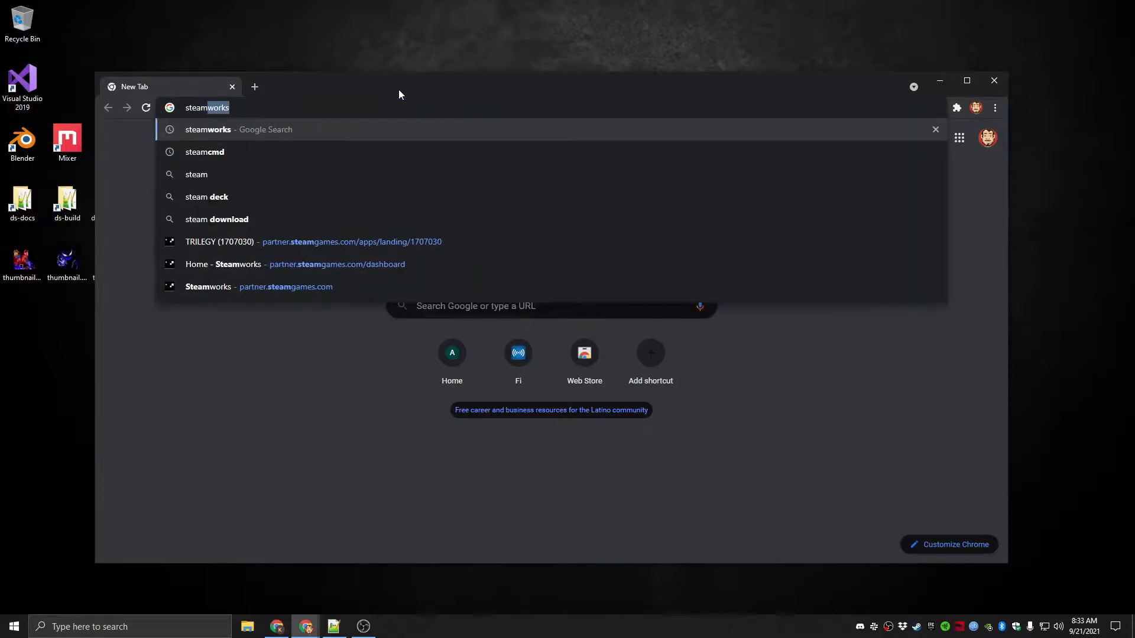
type("cmd")
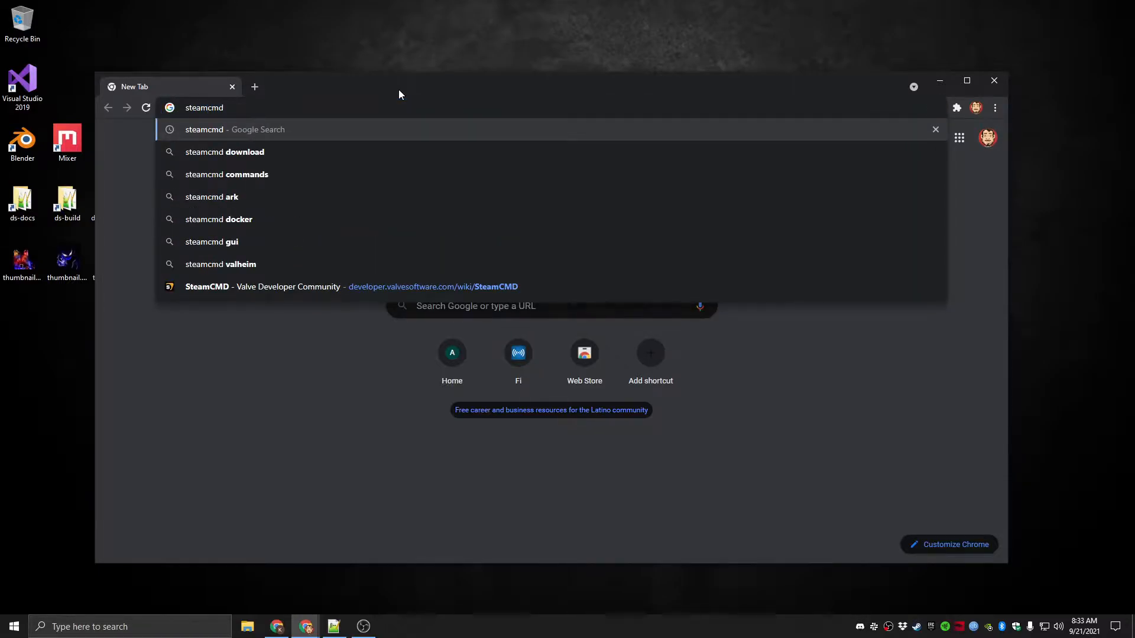
key("Return")
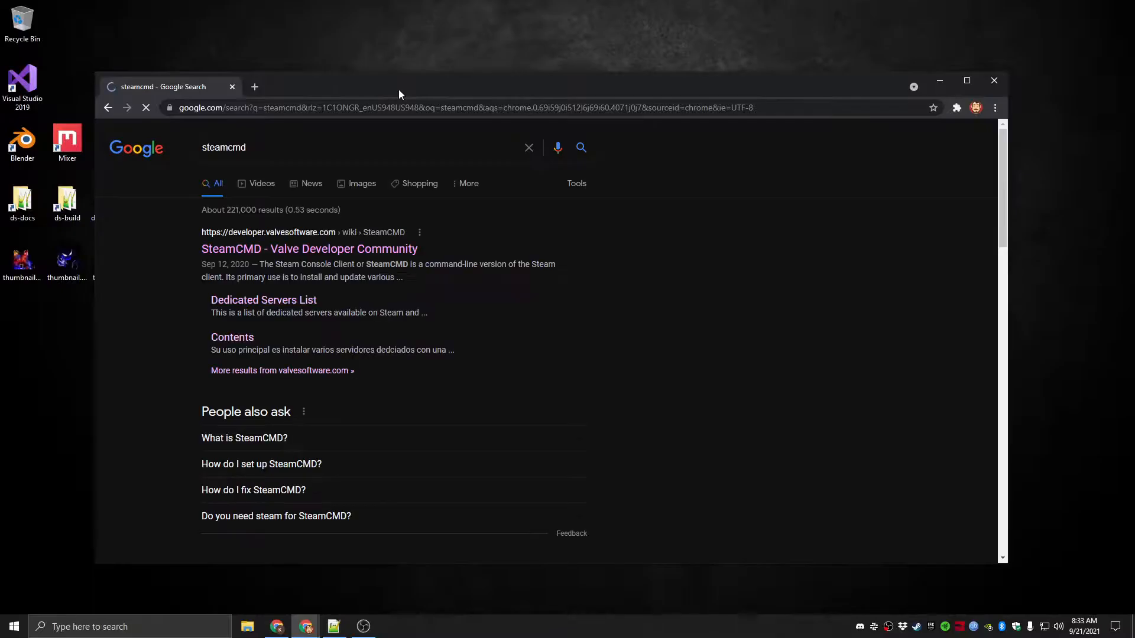
left_click(305, 235)
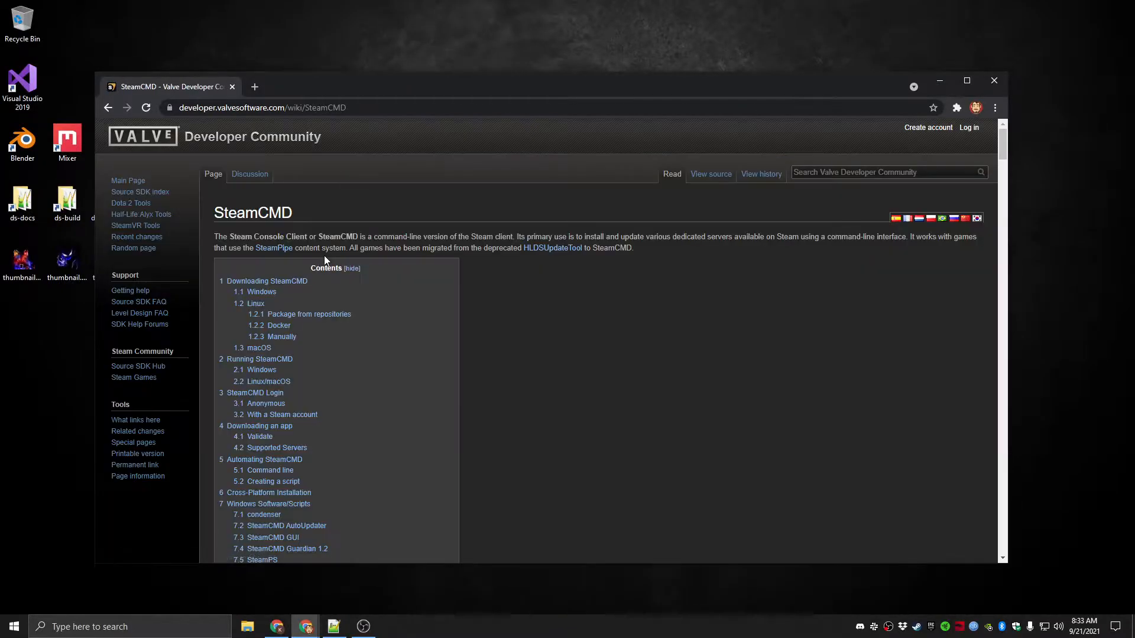
Download steamcmd.zip for Windows from the SteamCMD page and show the archive in its folder
scroll(513, 296, "down", 10)
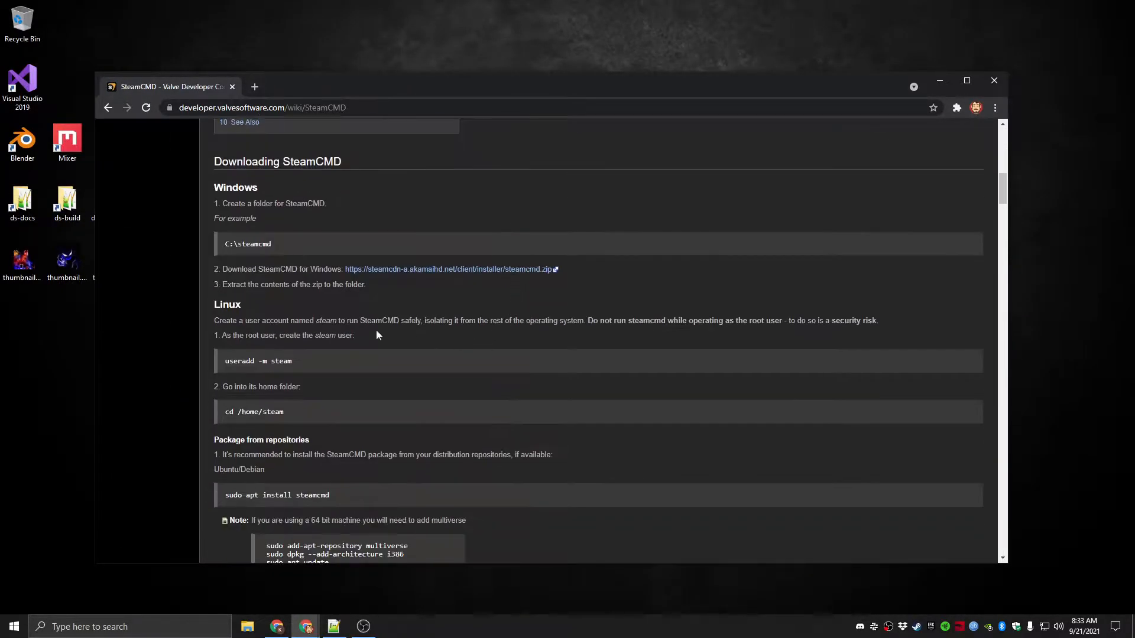
left_click(426, 270)
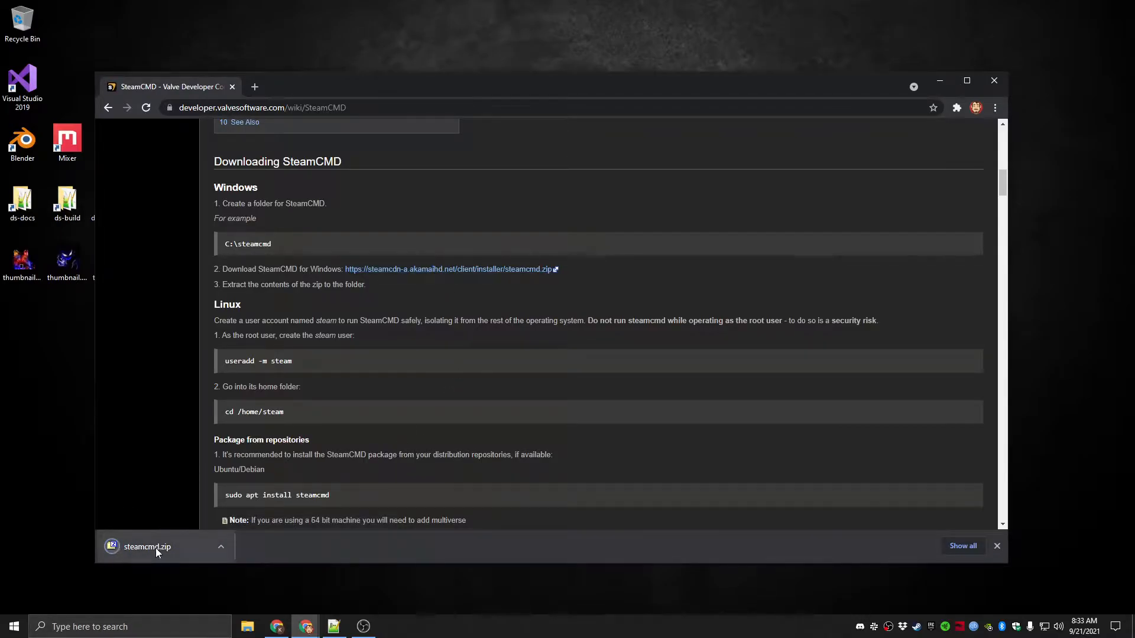
left_click(219, 545)
left_click(295, 511)
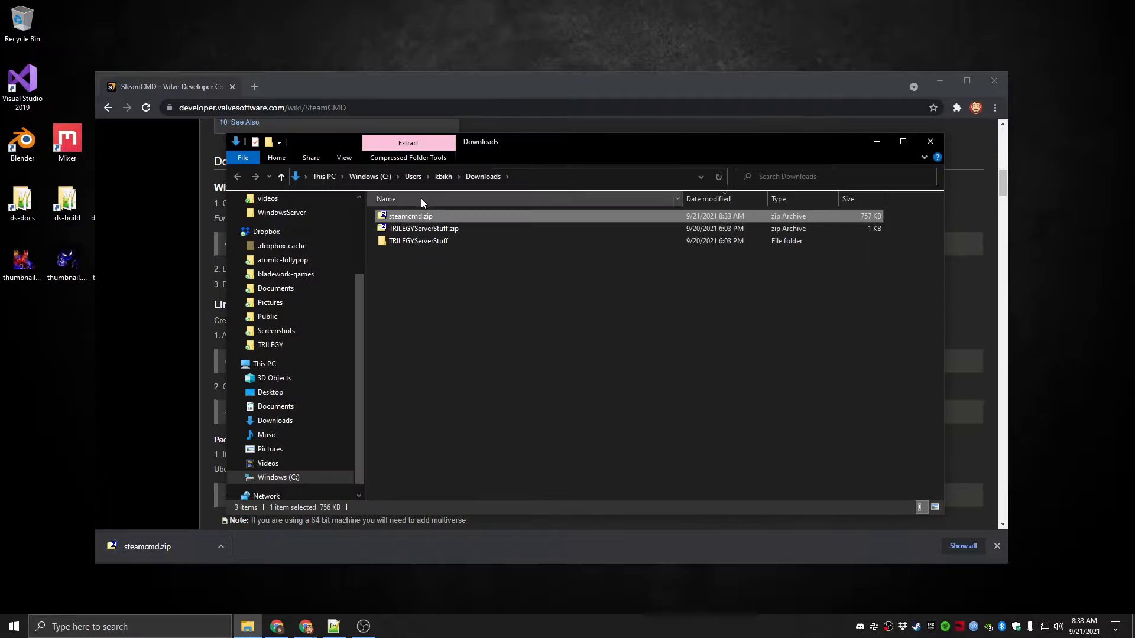
Extract steamcmd.zip into a steamcmd folder within Downloads and open that folder
right_click(429, 218)
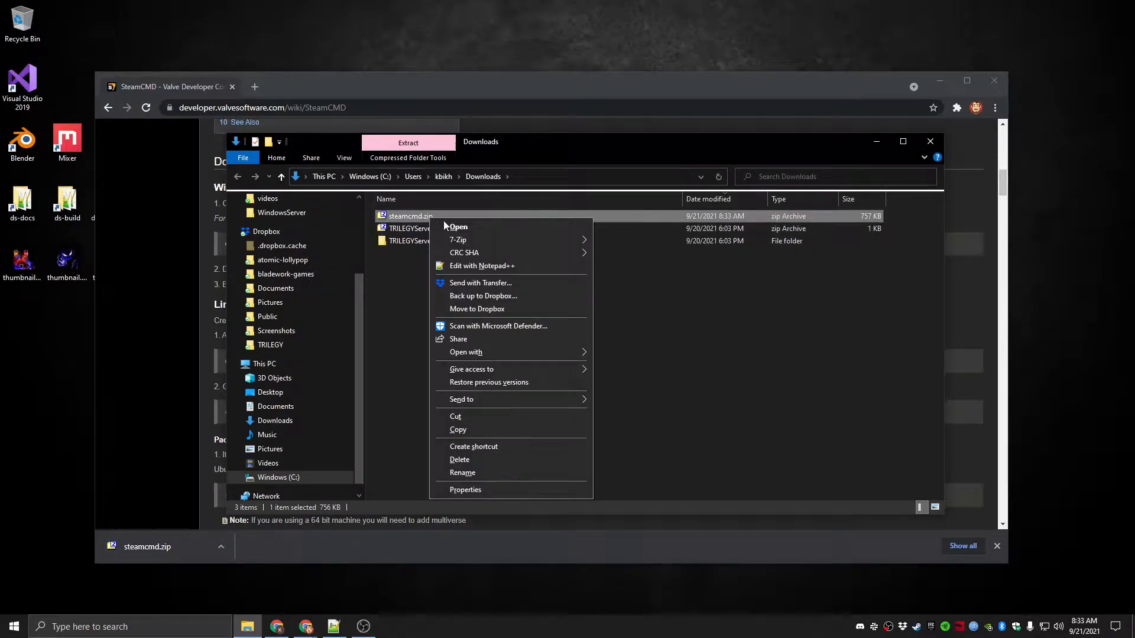
mouse_move(477, 239)
left_click(665, 293)
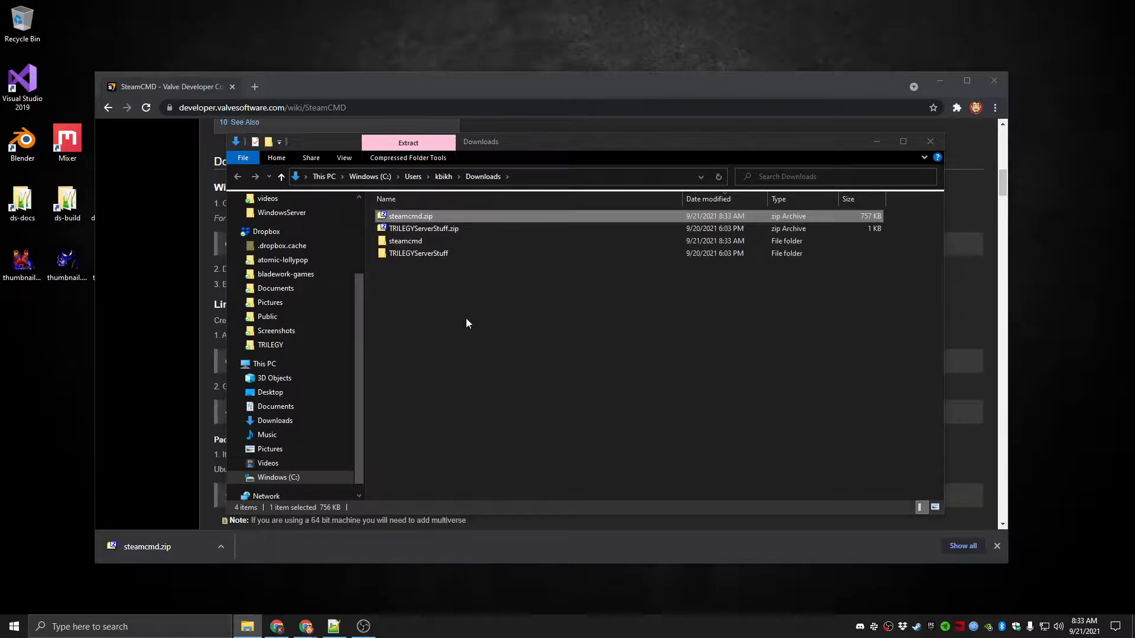
left_click(423, 243)
left_click(420, 270)
double_click(415, 242)
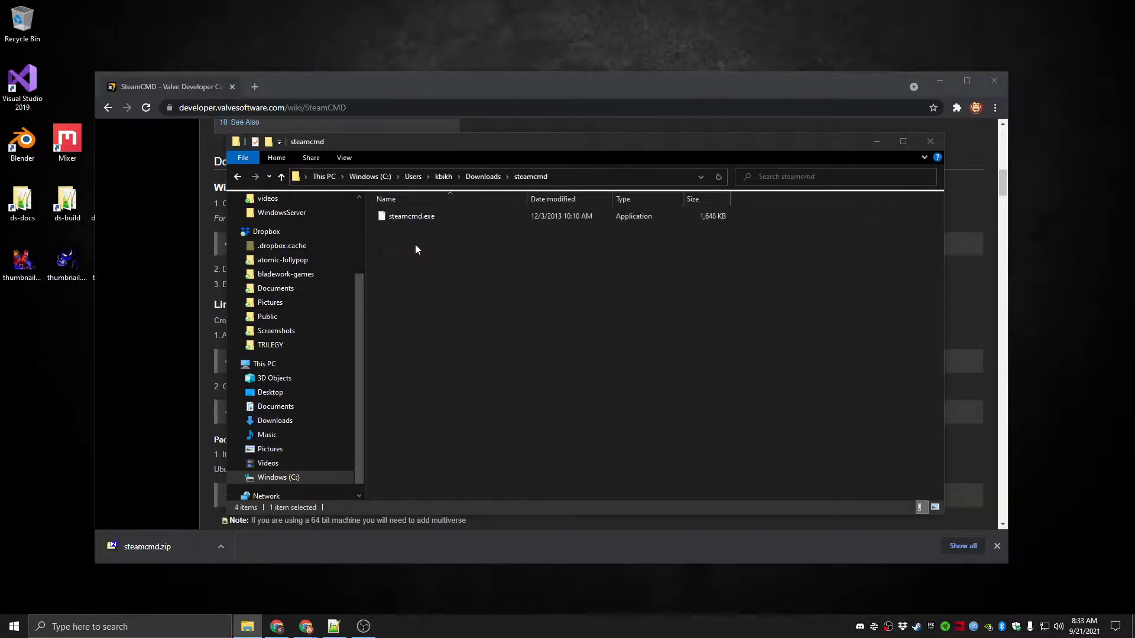
Return to Downloads, browse to the Windows (C:) drive and select its steamcmd folder
key("alt+Left")
left_click(405, 242)
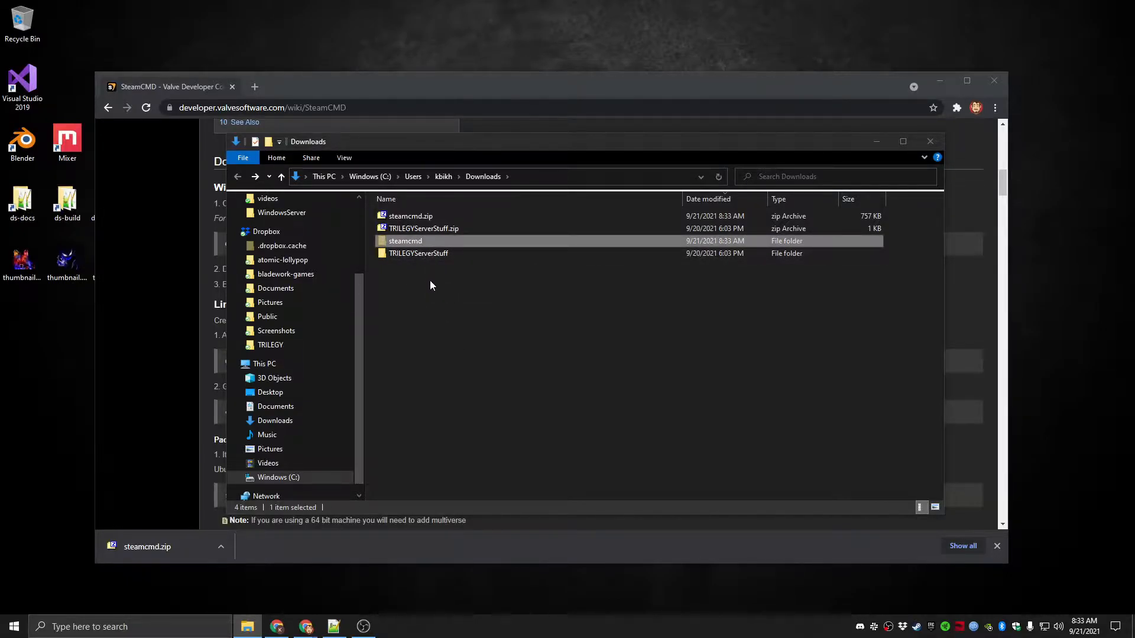
scroll(289, 423, "down", 1)
left_click(282, 466)
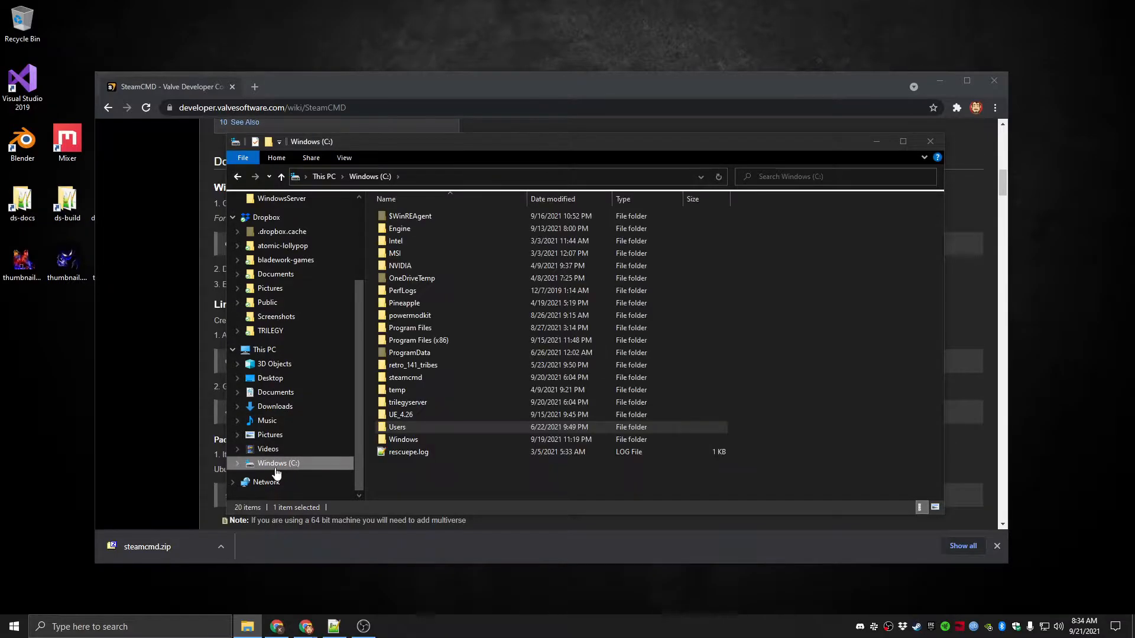
left_click(392, 469)
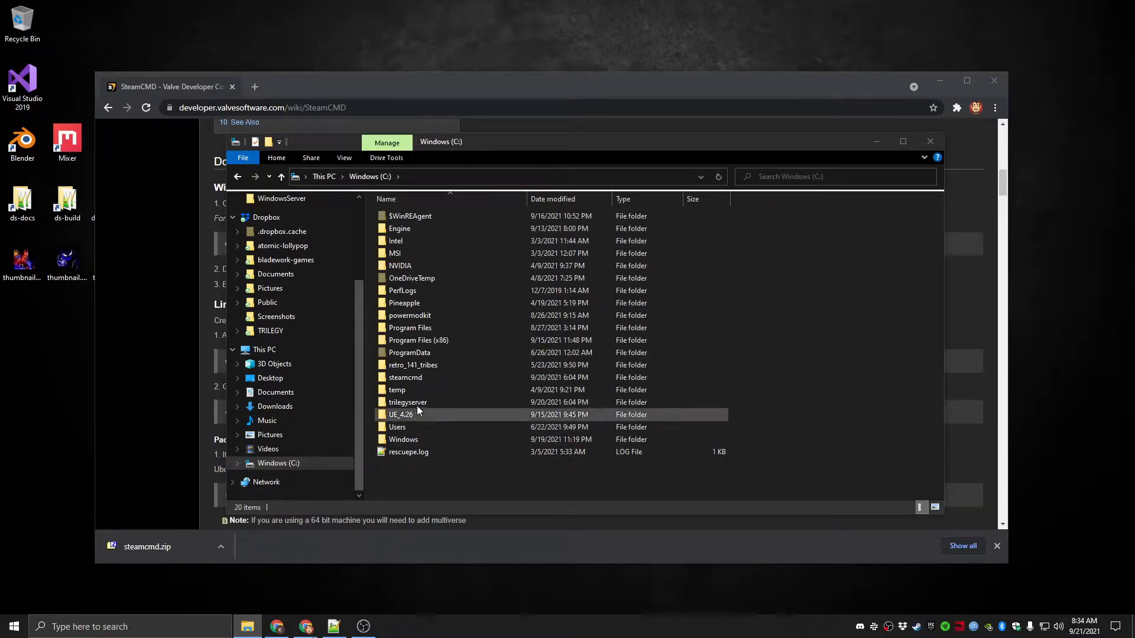
left_click(416, 381)
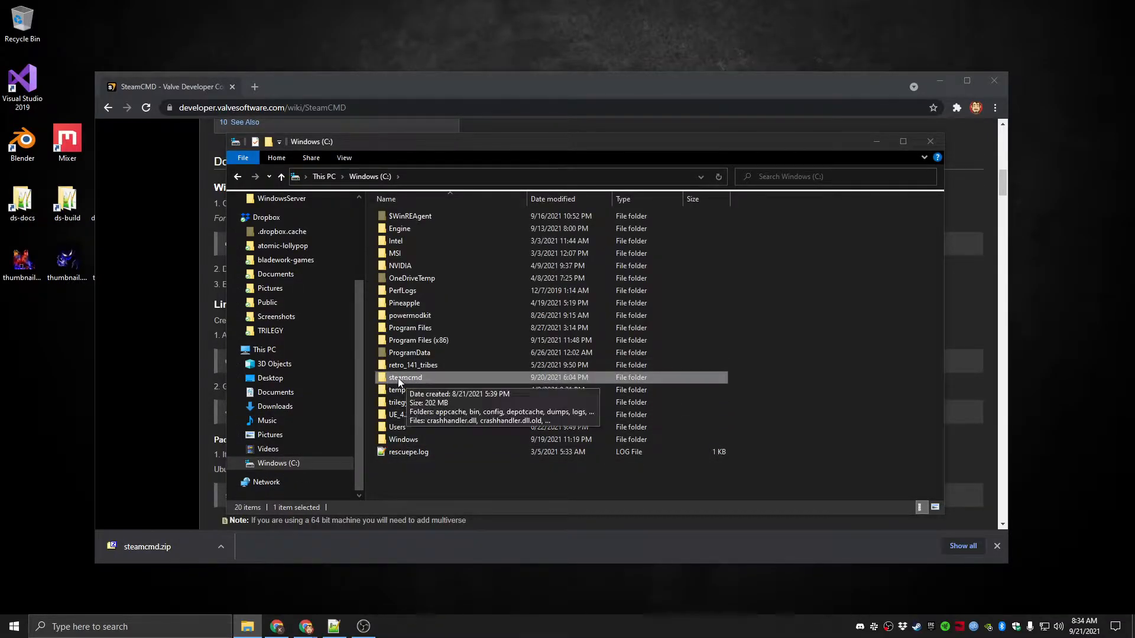
Close the SteamCMD web page and open Command Prompt as administrator
left_click(997, 545)
left_click(233, 87)
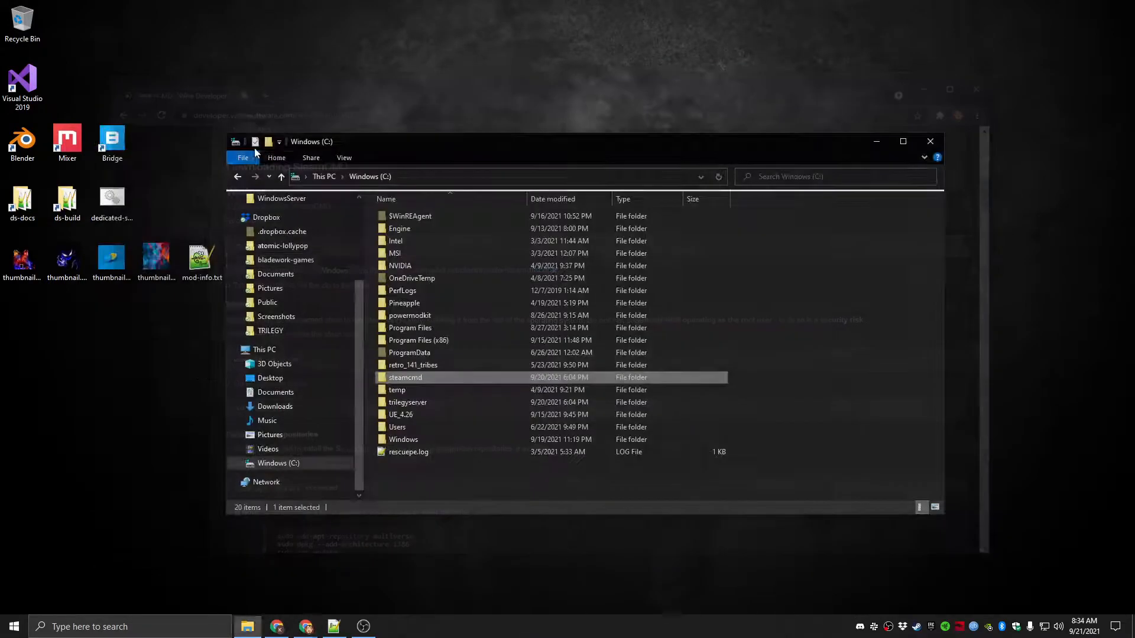
left_click(10, 630)
type("cmd")
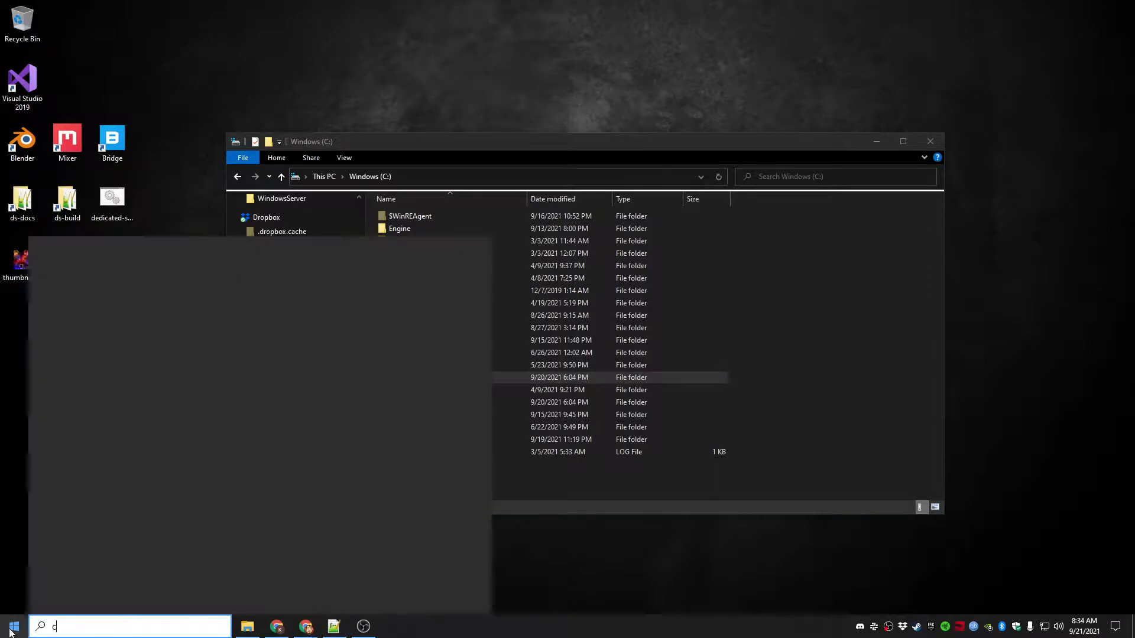
right_click(123, 312)
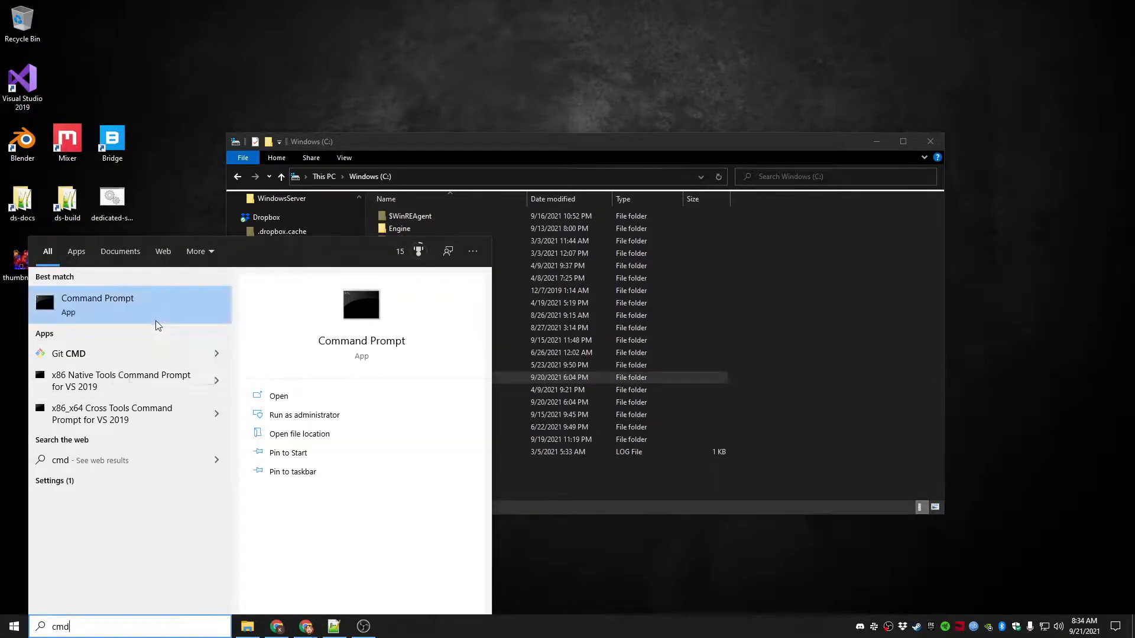
left_click(155, 318)
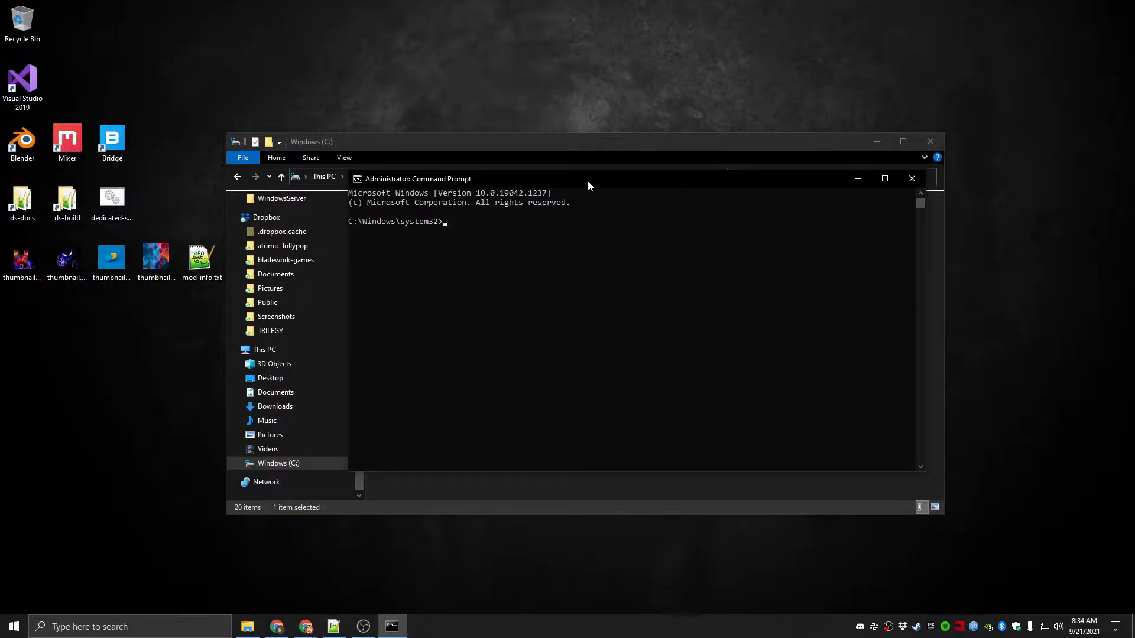
Change the Command Prompt's working directory to c:\steamcmd
type("cd c:\\steamcmd")
key("Return")
type("steamcmd.exe")
key("BackSpace")
key("BackSpace")
key("BackSpace")
key("BackSpace")
key("BackSpace")
key("BackSpace")
key("BackSpace")
key("BackSpace")
key("BackSpace")
key("BackSpace")
key("BackSpace")
key("BackSpace")
Close the Command Prompt window and the File Explorer window showing drive C
left_click_drag(410, 177, 534, 265)
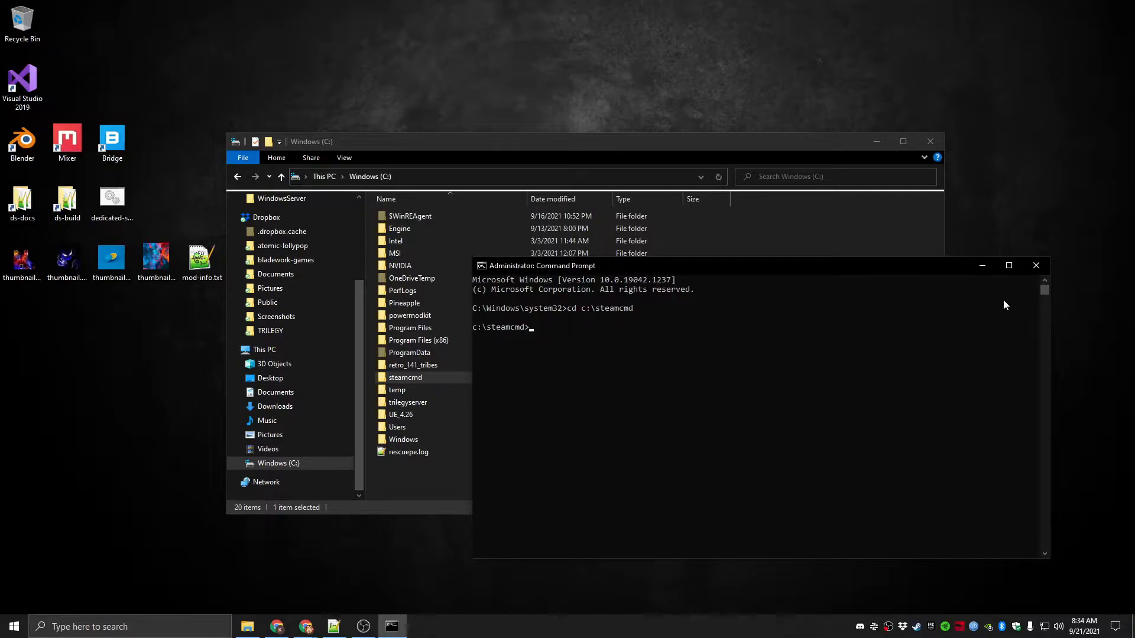
left_click(1036, 266)
left_click(835, 271)
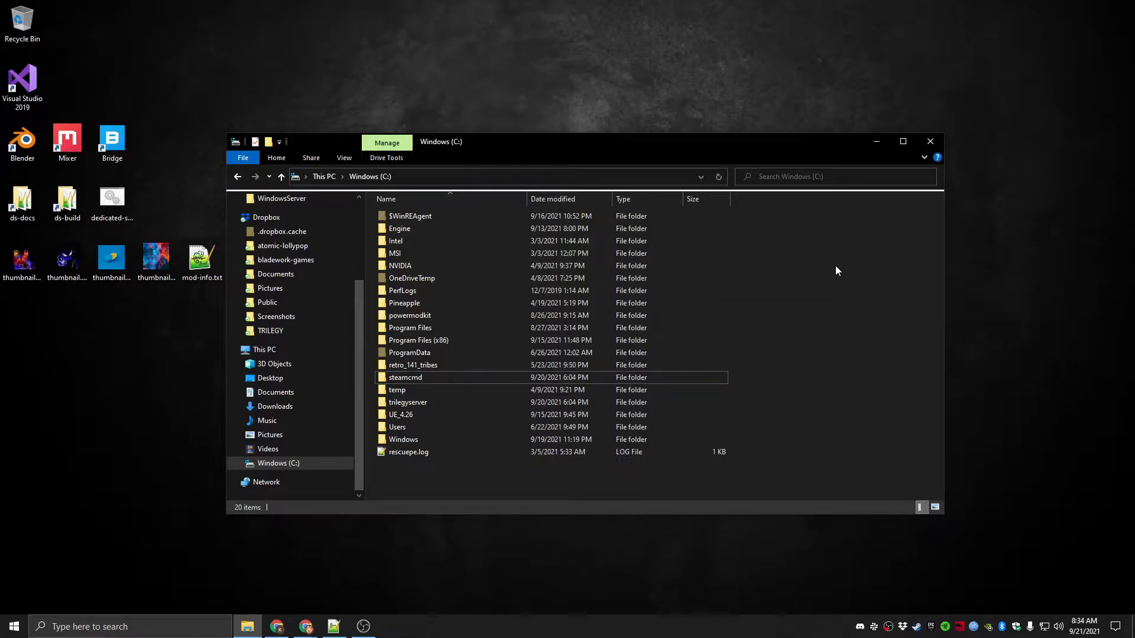
left_click(930, 141)
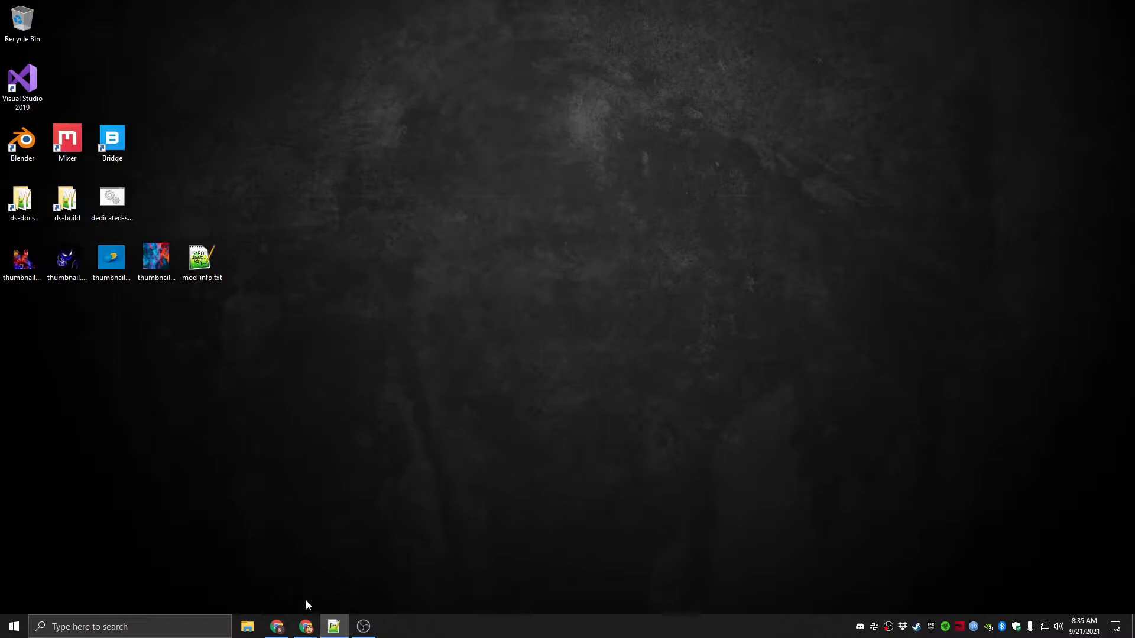
Open a new Chrome window and download the archive at atomiclollypop.com/TRILEGYServerStuff.zip
right_click(305, 627)
left_click(273, 565)
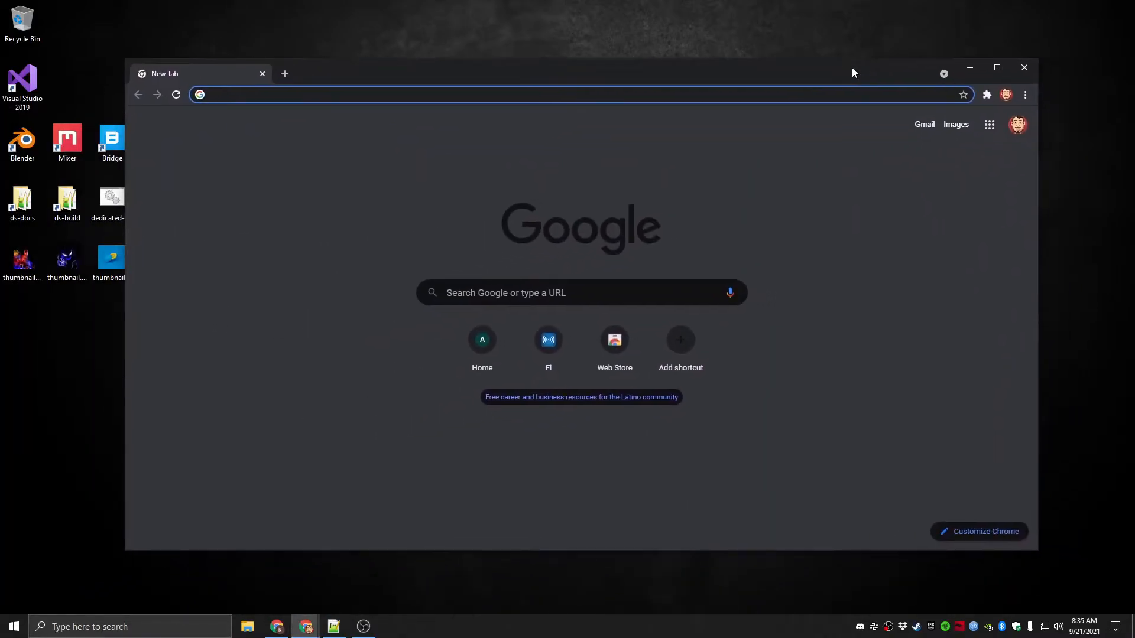
type("atomiclollypop.com")
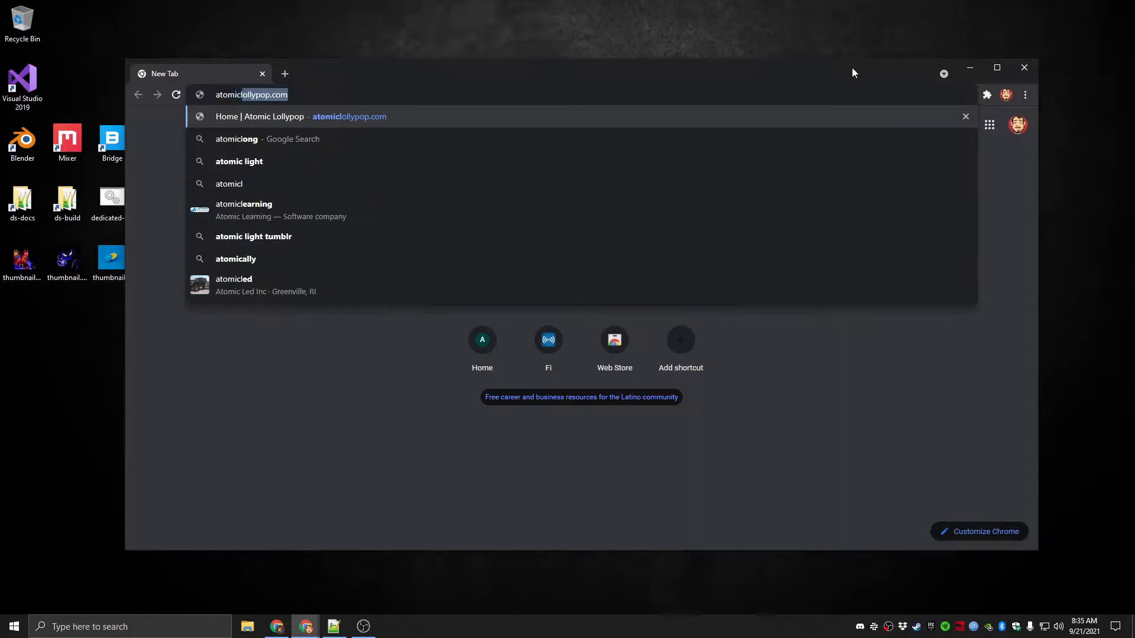
key("End")
type("/")
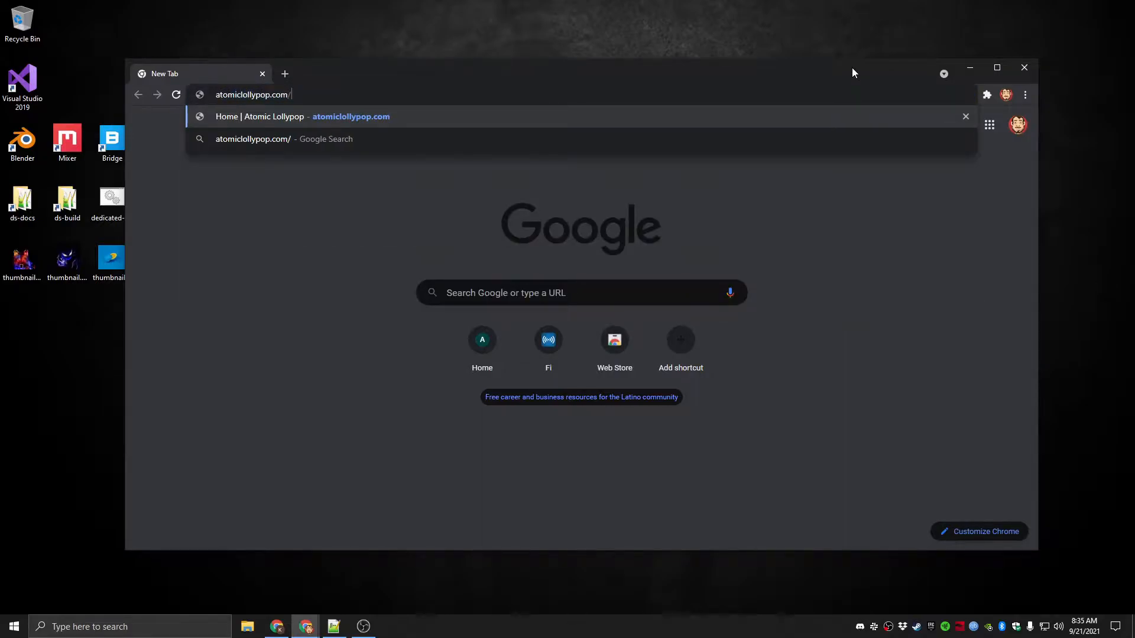
type("TRILEGYServerStuff.zip")
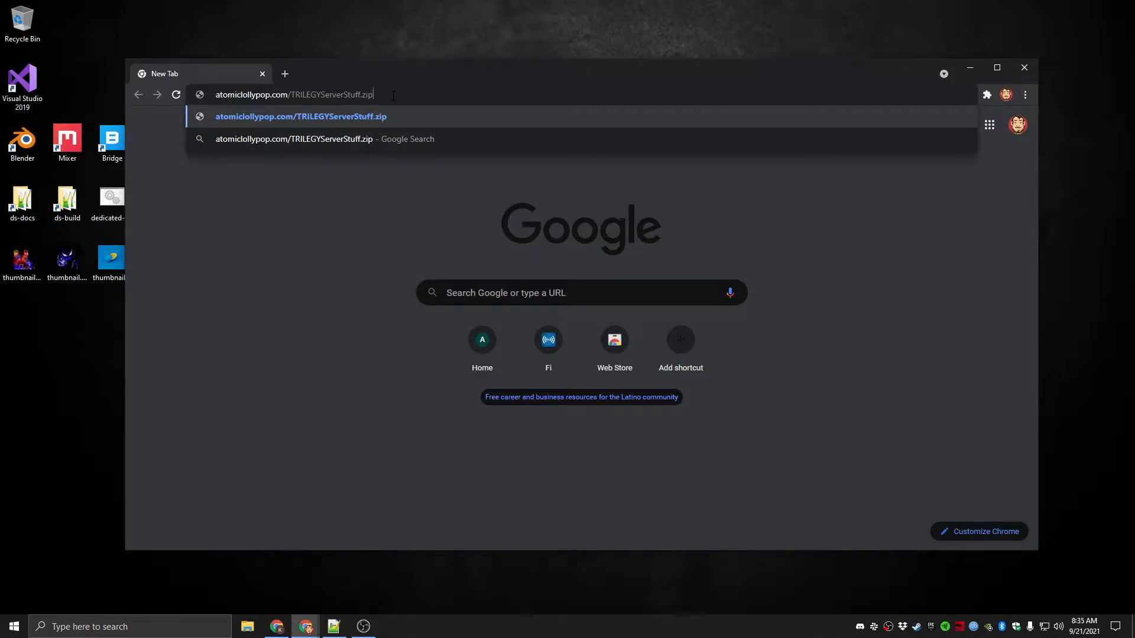
key("Return")
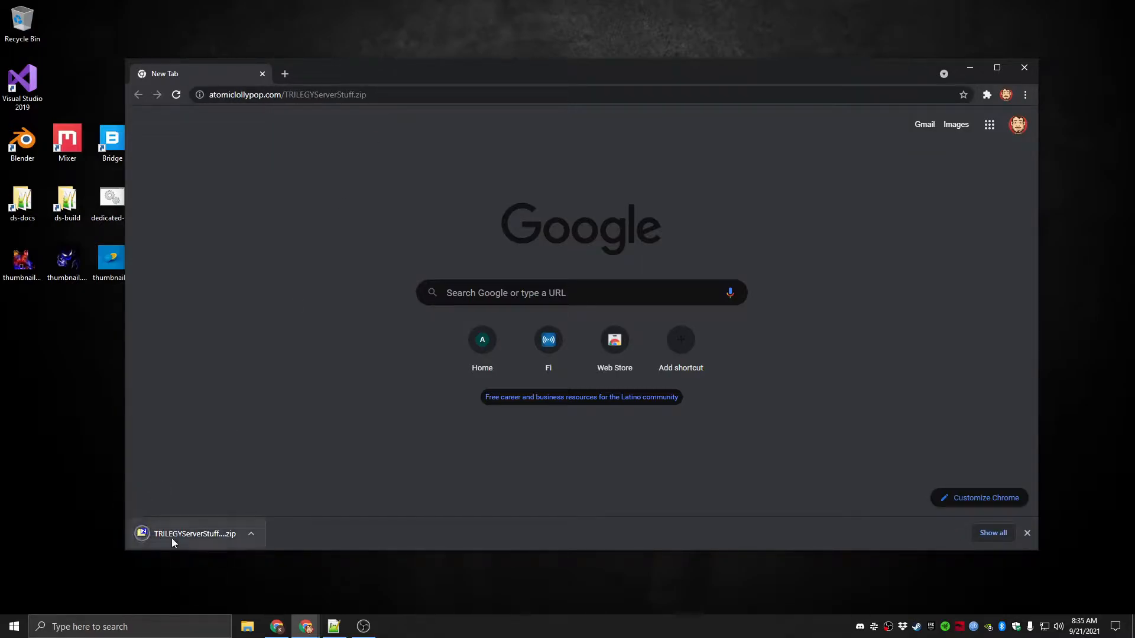
Show the downloaded archive in its folder and delete the duplicate TRILEGYServerStuff (1).zip
left_click(251, 533)
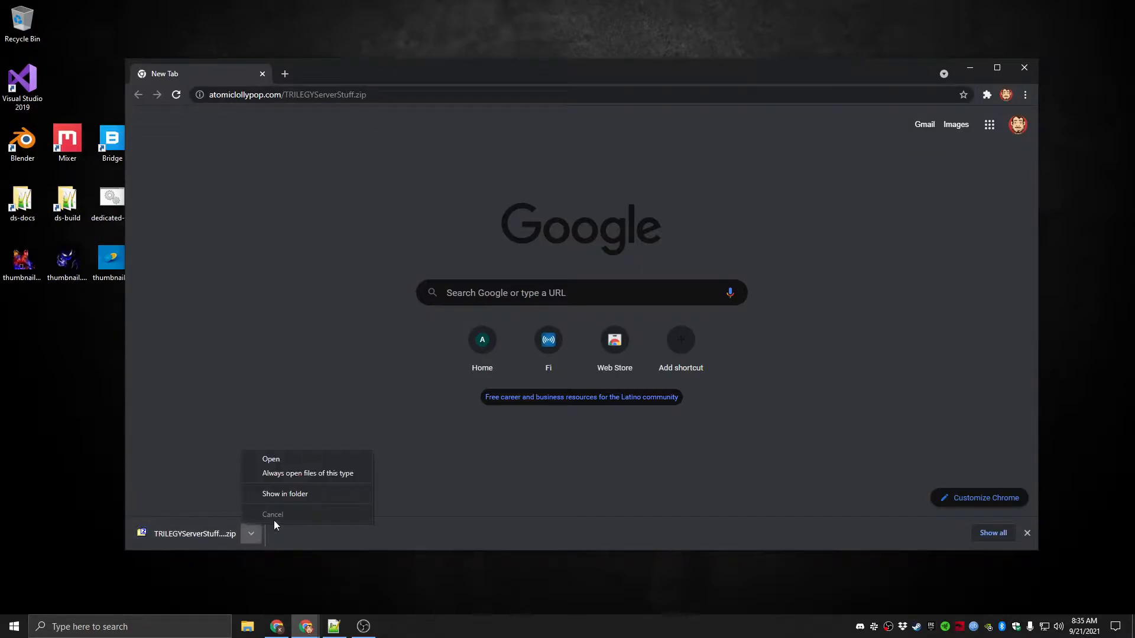
left_click(291, 497)
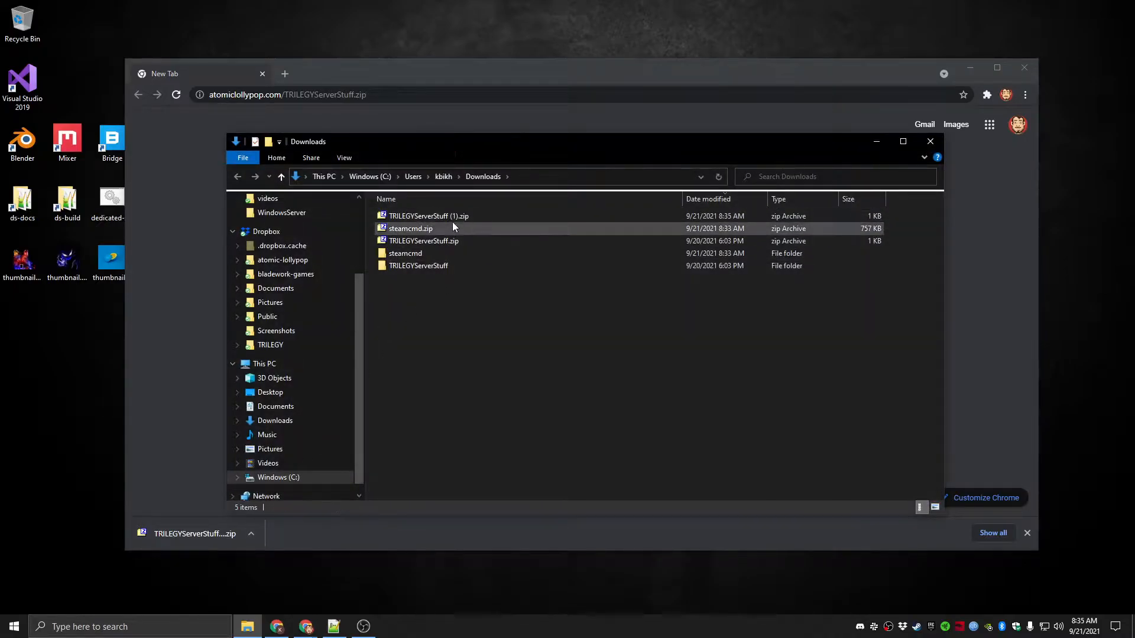
right_click(452, 216)
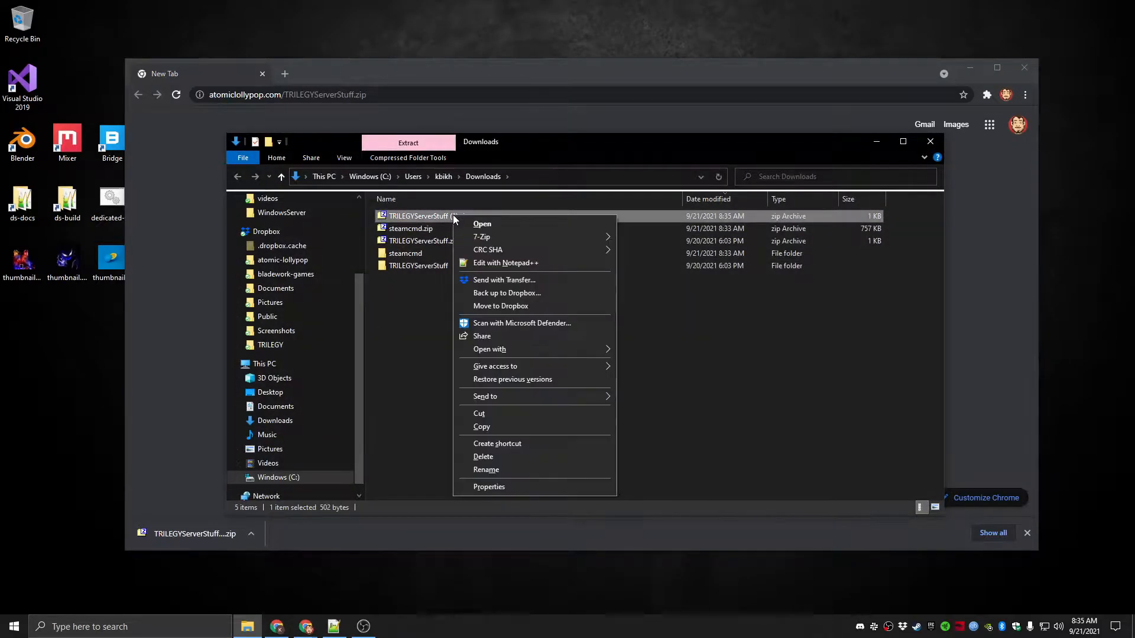
left_click(485, 457)
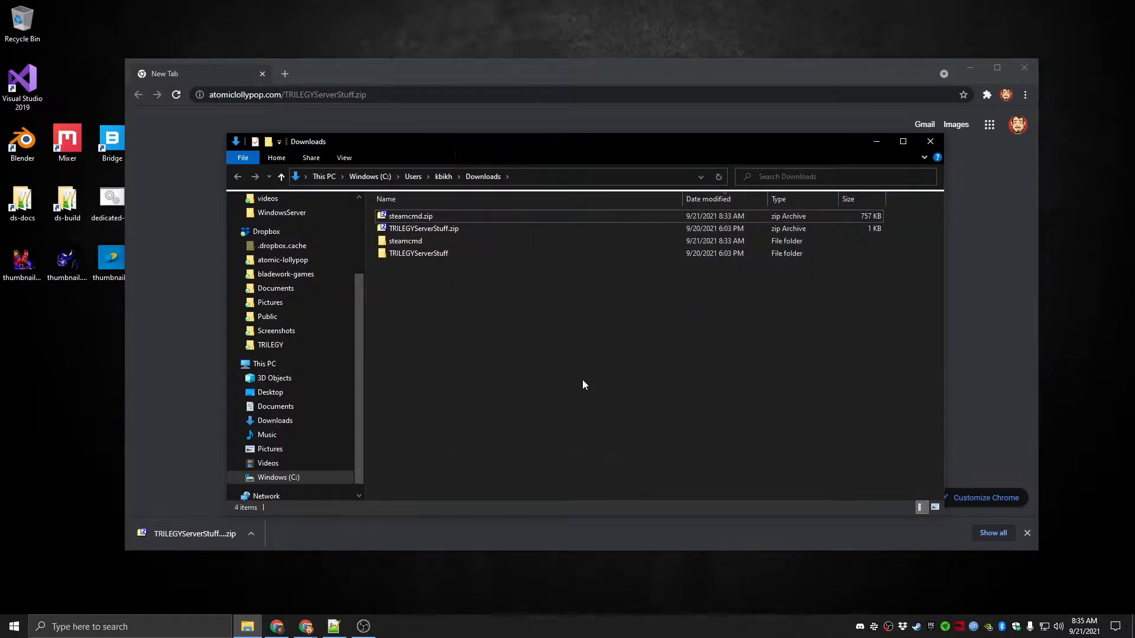
left_click(438, 231)
right_click(442, 228)
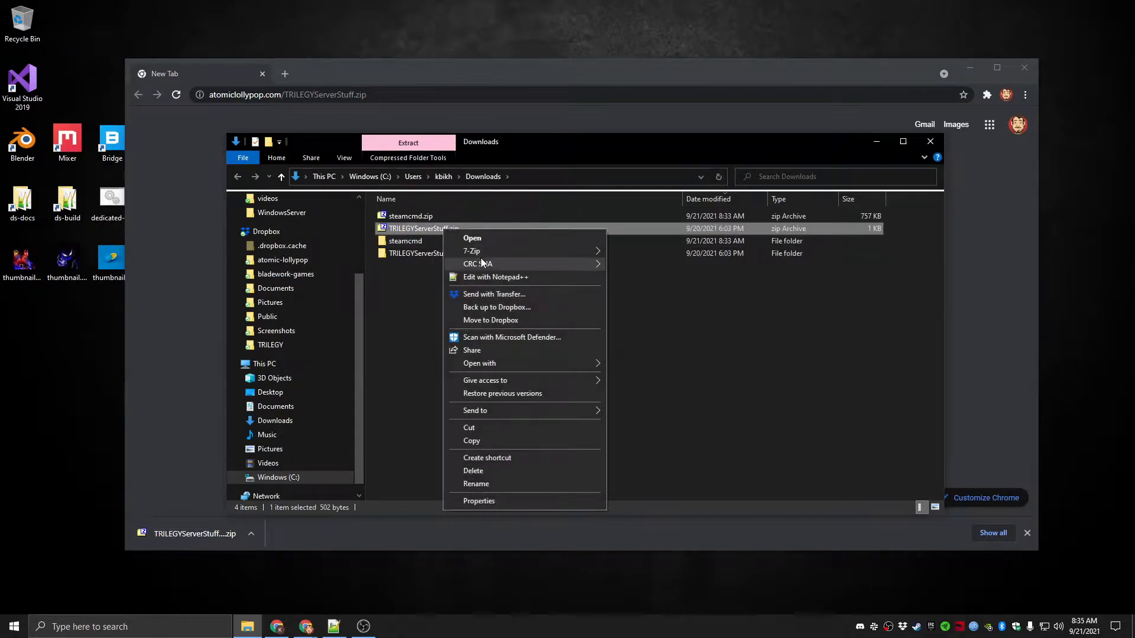
mouse_move(491, 251)
left_click(384, 296)
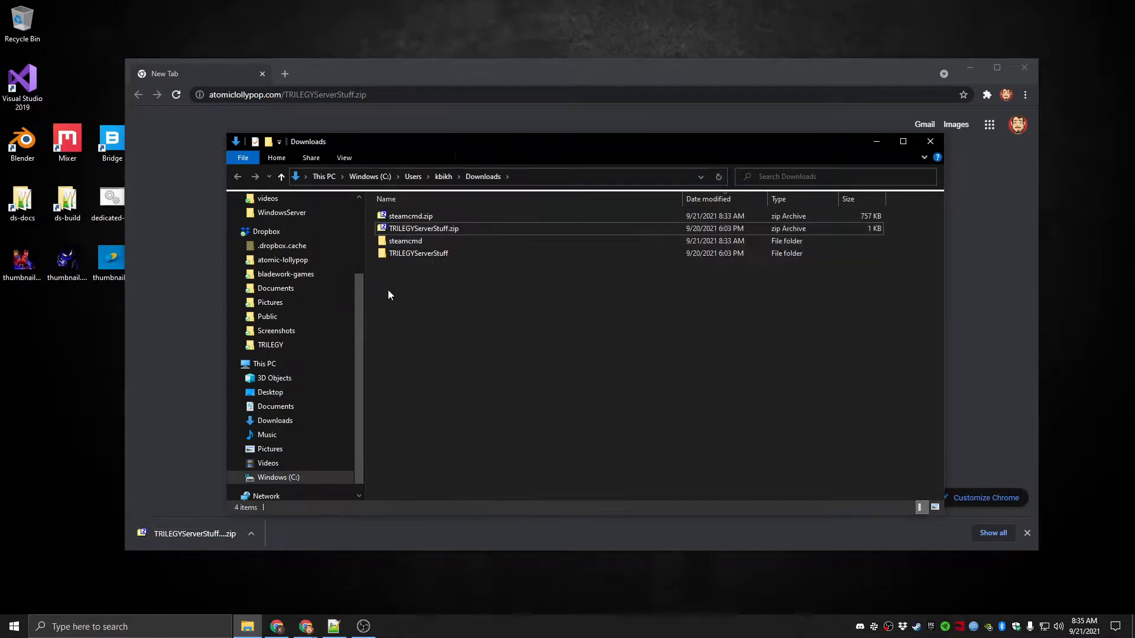
Open the TRILEGYServerStuff folder with setup-server.bat selected and close the browser window behind it
double_click(421, 256)
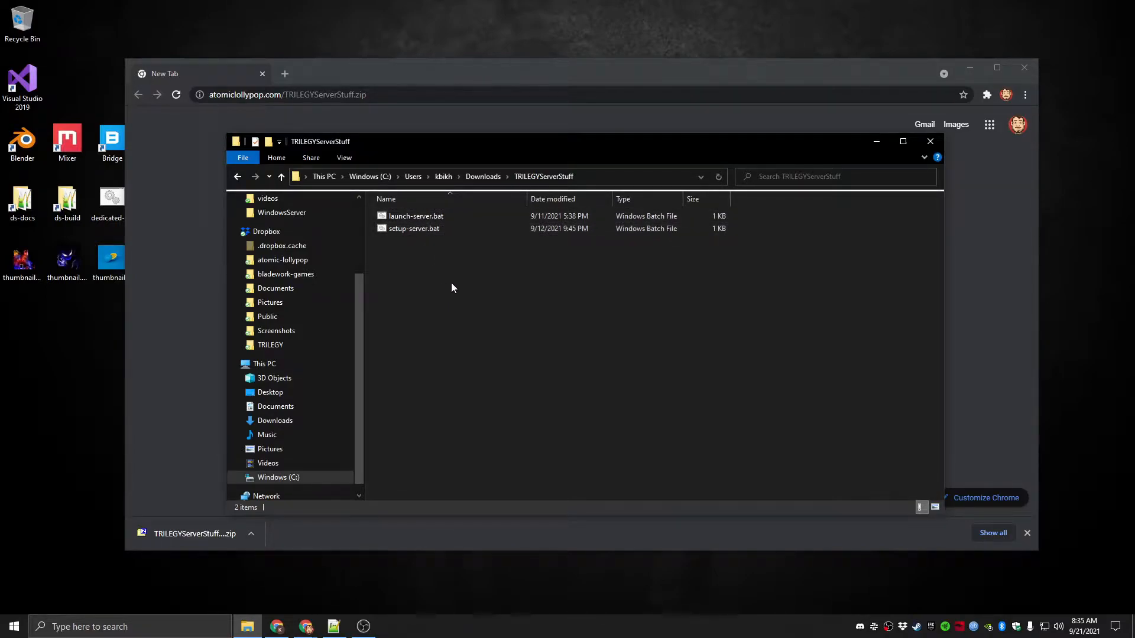
left_click(421, 230)
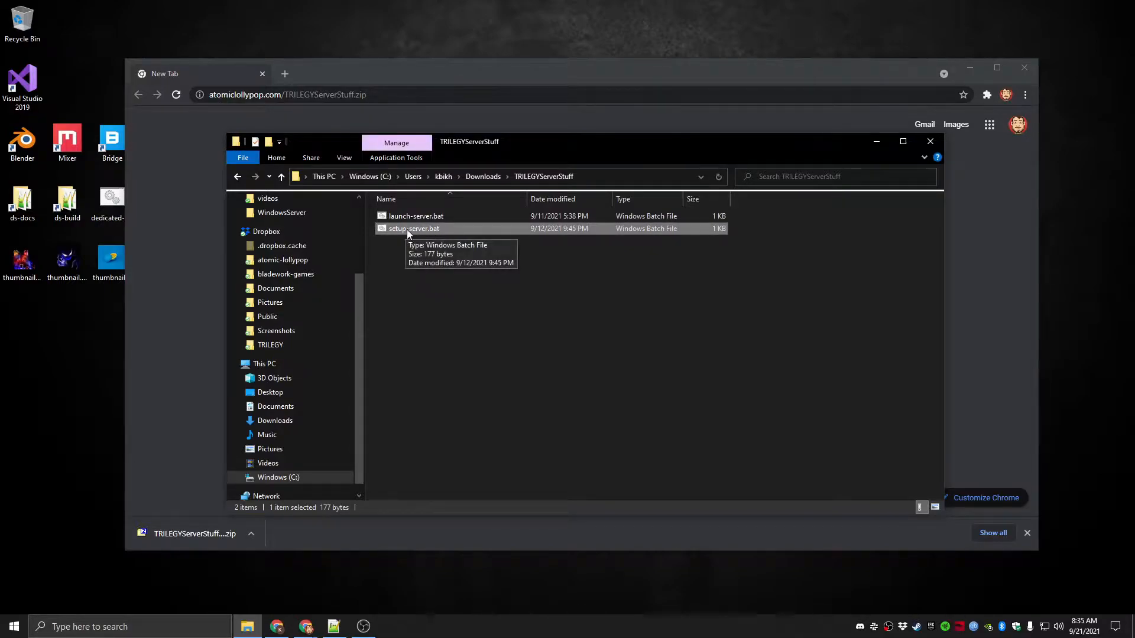
left_click_drag(465, 151, 396, 126)
left_click(262, 73)
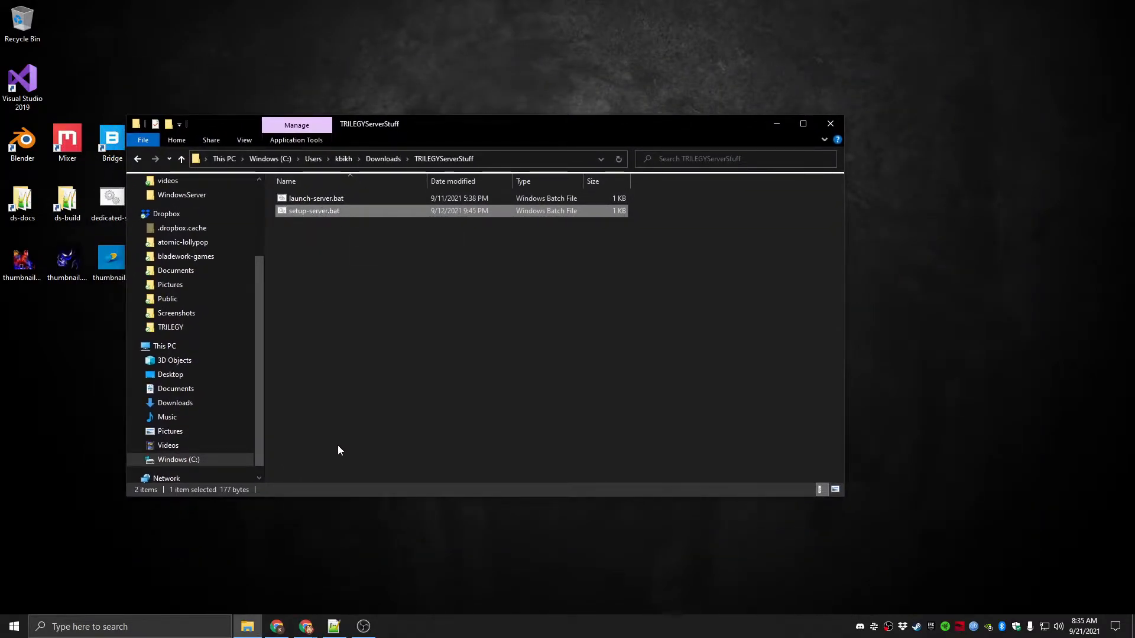
Open the trilegyserver folder on drive C to examine the installed server files
left_click(247, 626)
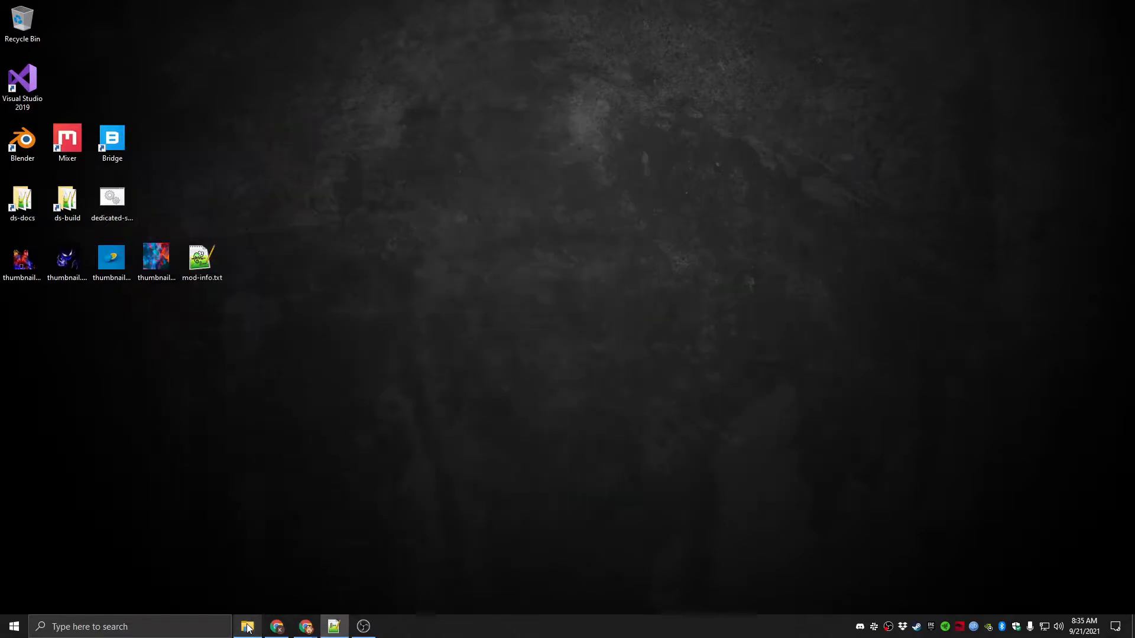
left_click(247, 626)
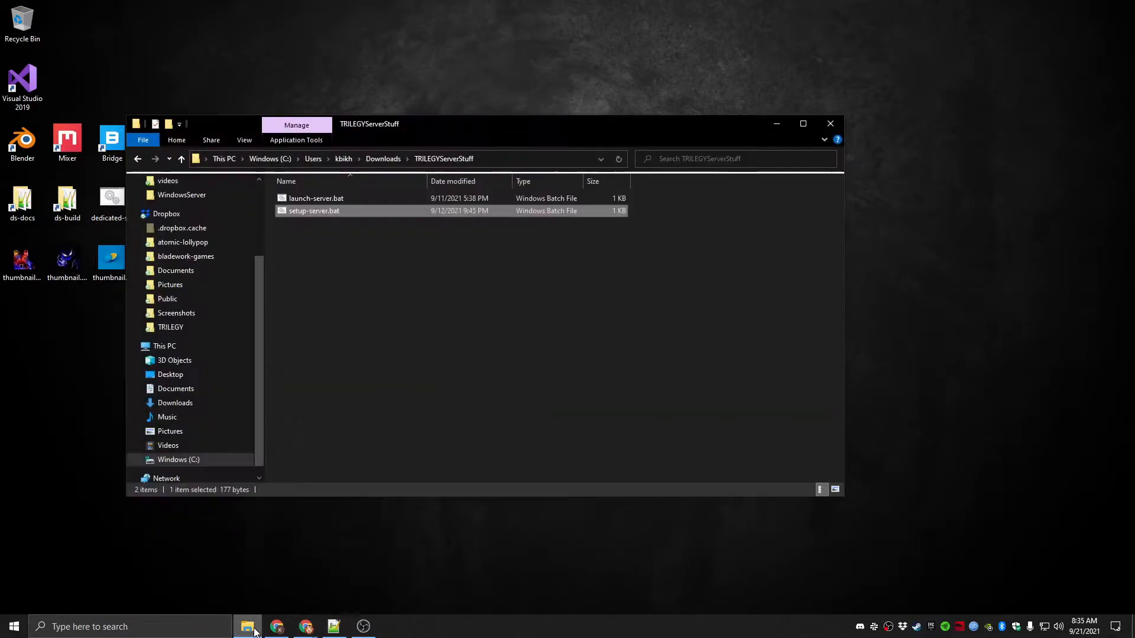
left_click(198, 463)
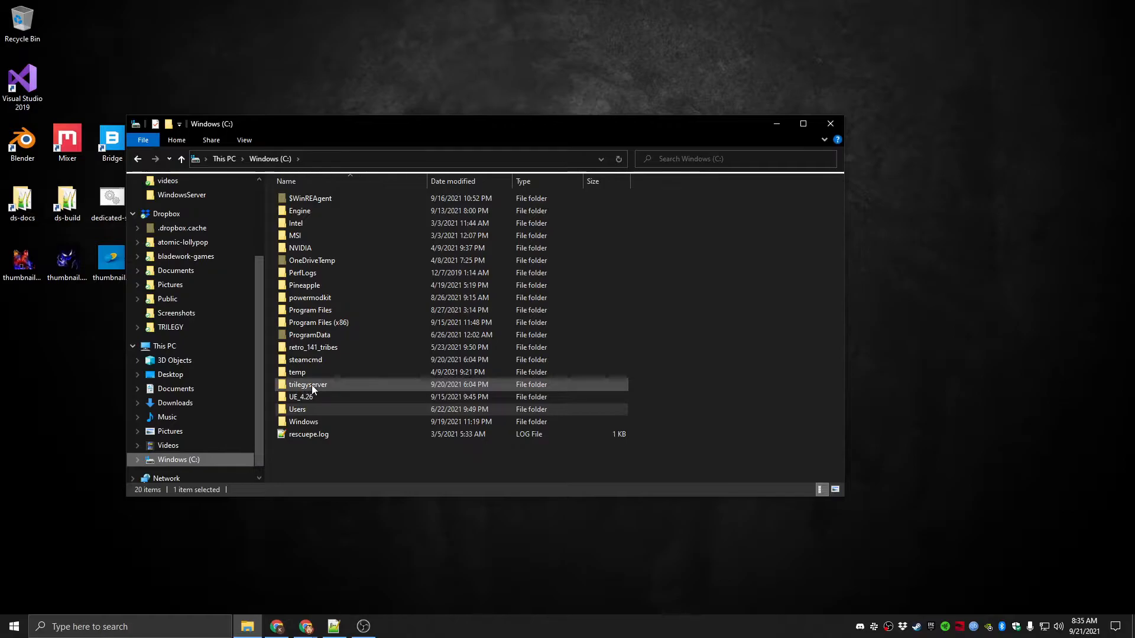
left_click(308, 386)
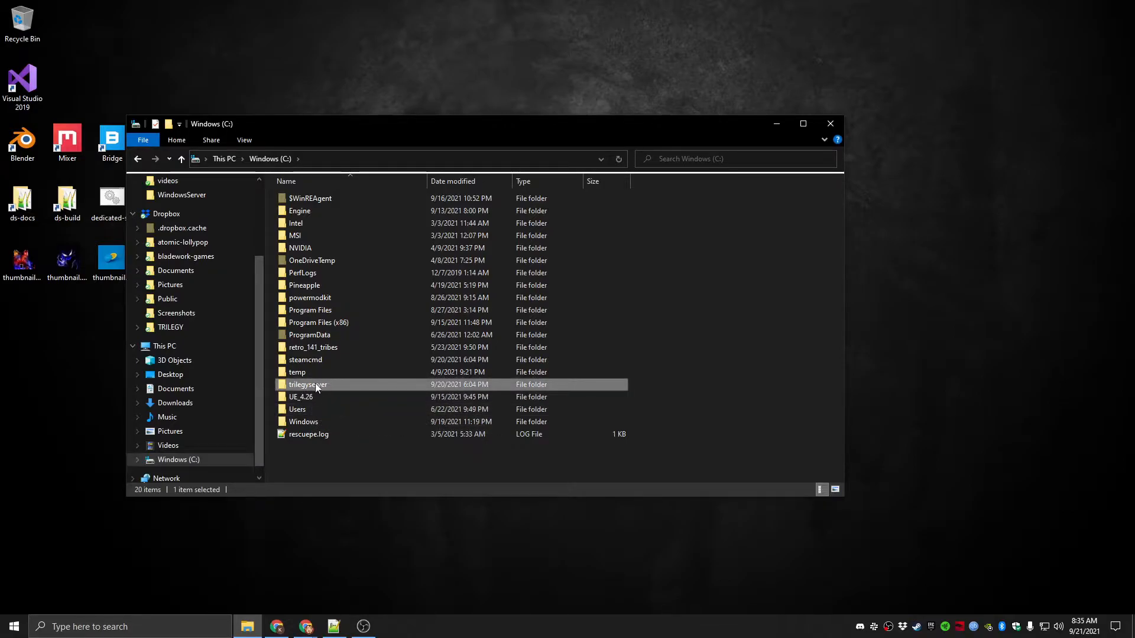
mouse_move(317, 384)
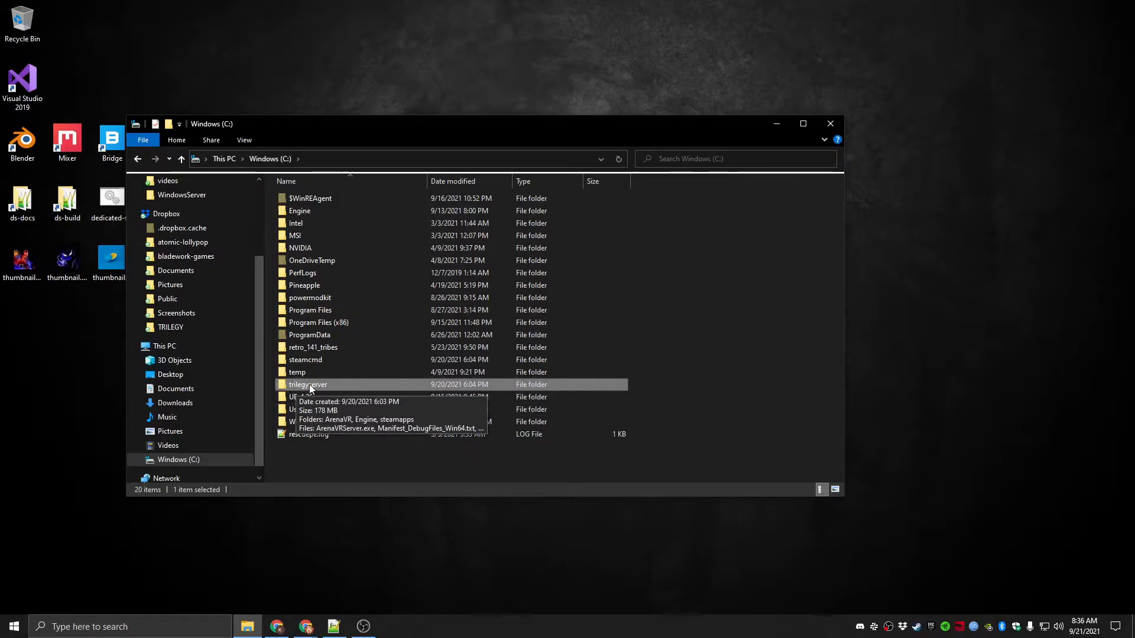
double_click(318, 386)
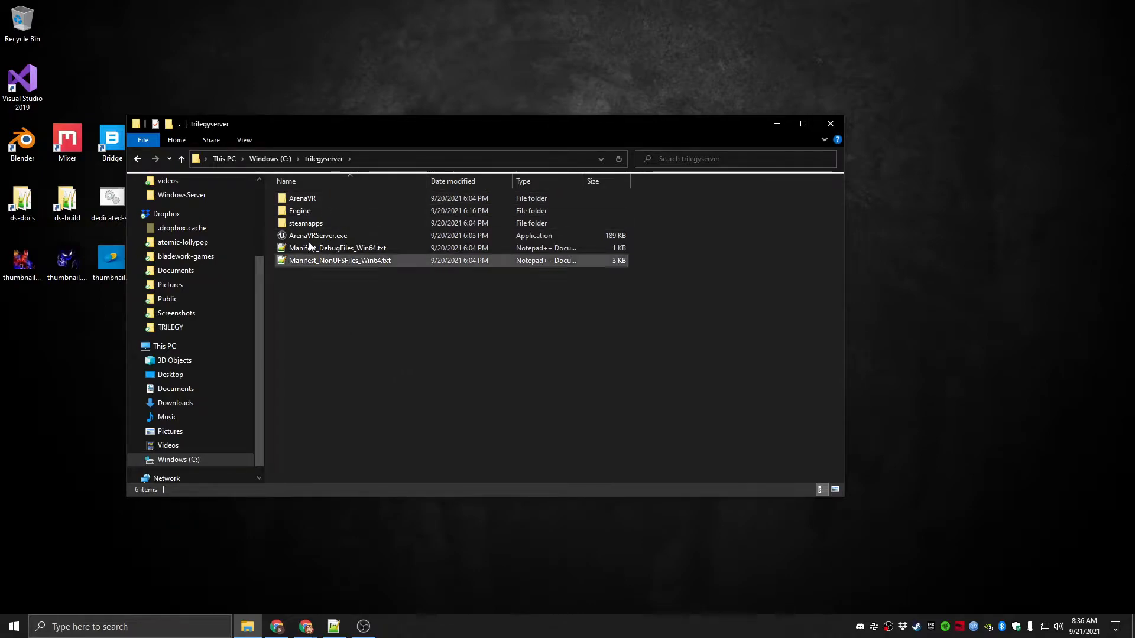
Go back to drive C and open the Steam folder inside Program Files (x86)
left_click(183, 461)
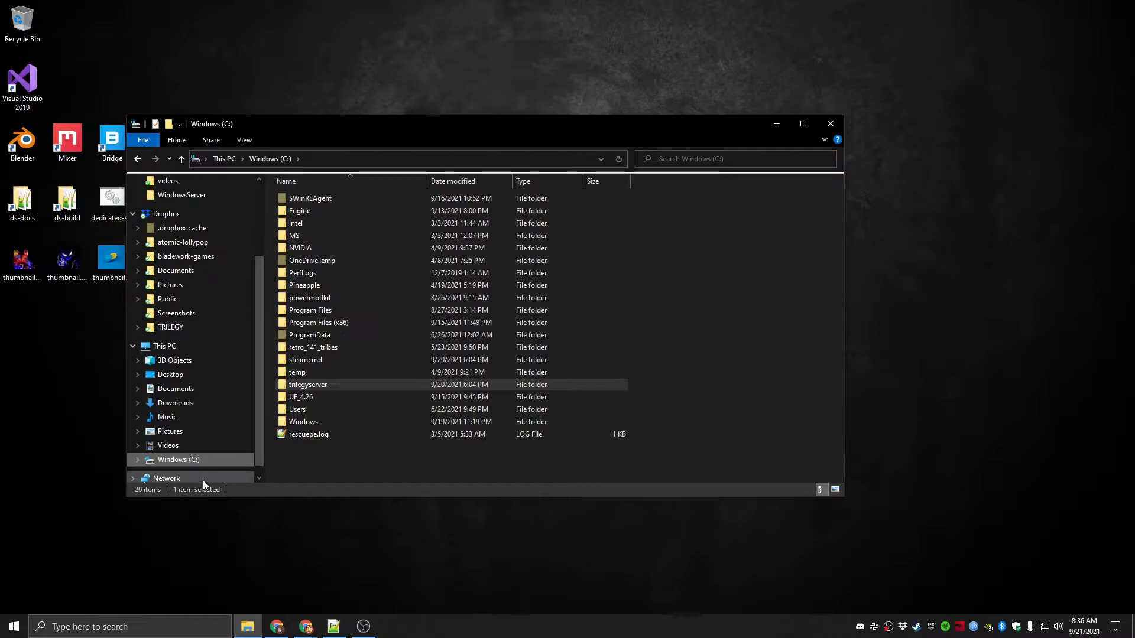
double_click(341, 322)
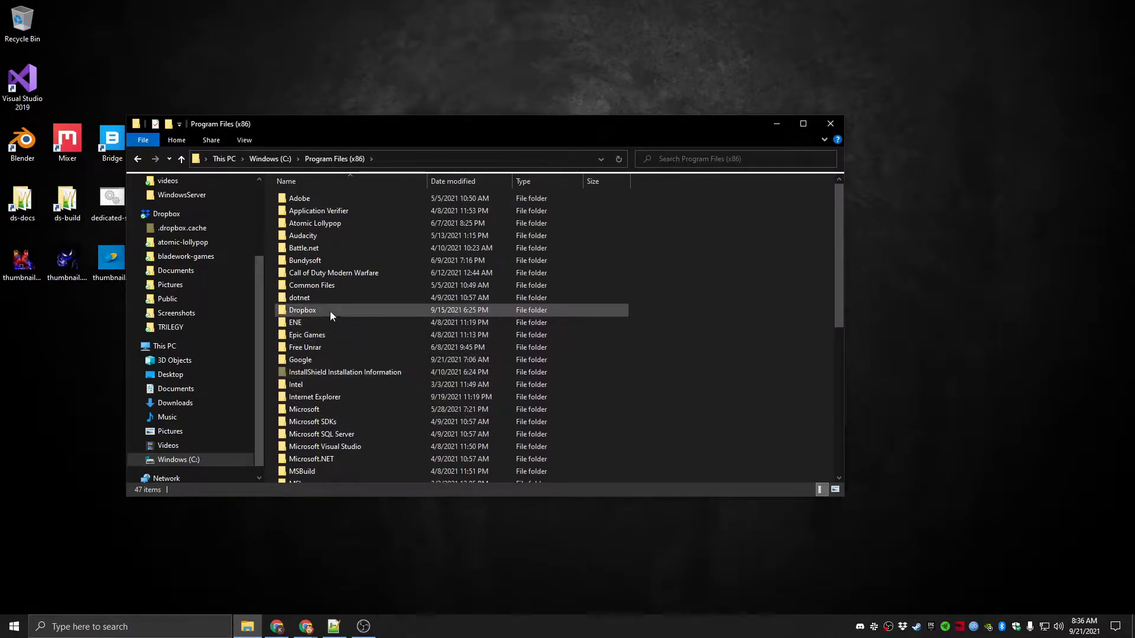
scroll(337, 366, "down", 6)
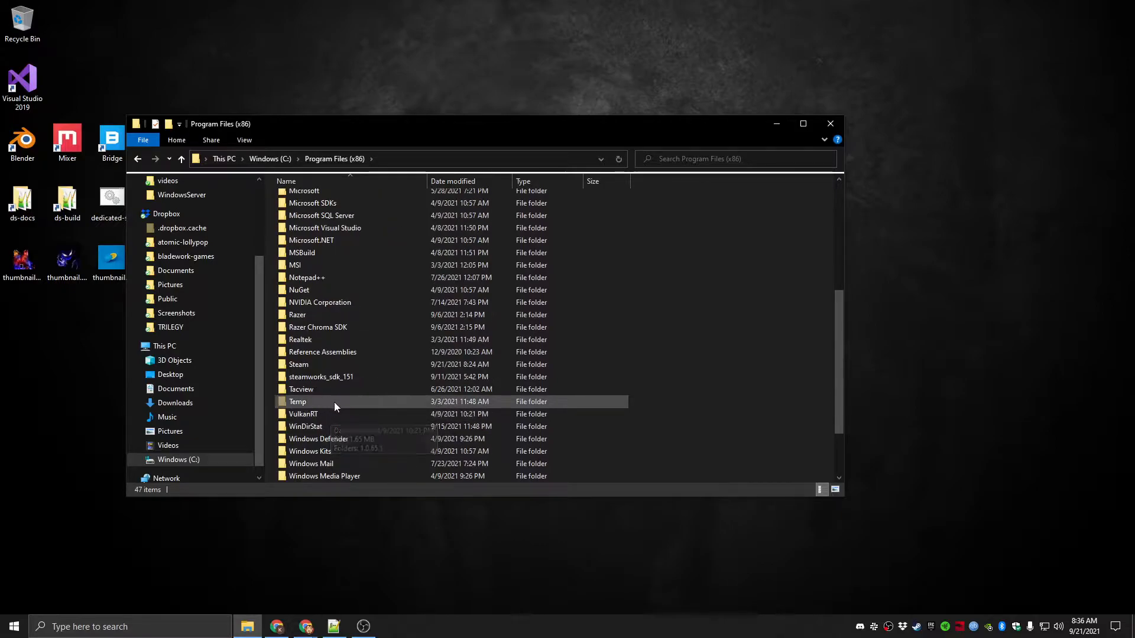
scroll(334, 402, "down", 2)
double_click(313, 290)
scroll(324, 413, "down", 1)
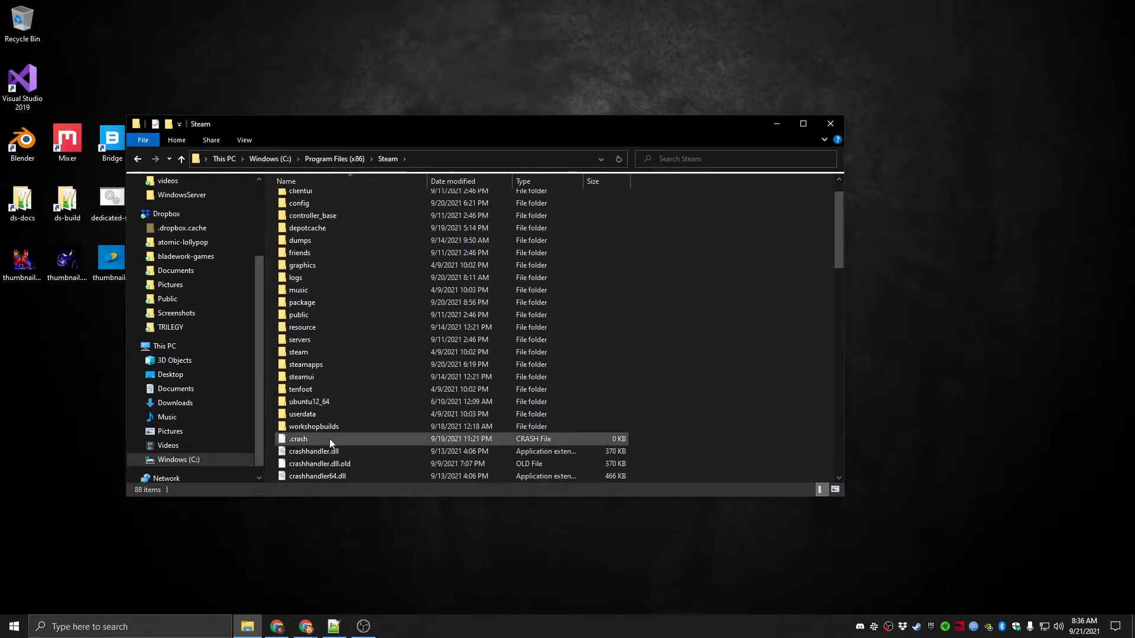
double_click(315, 364)
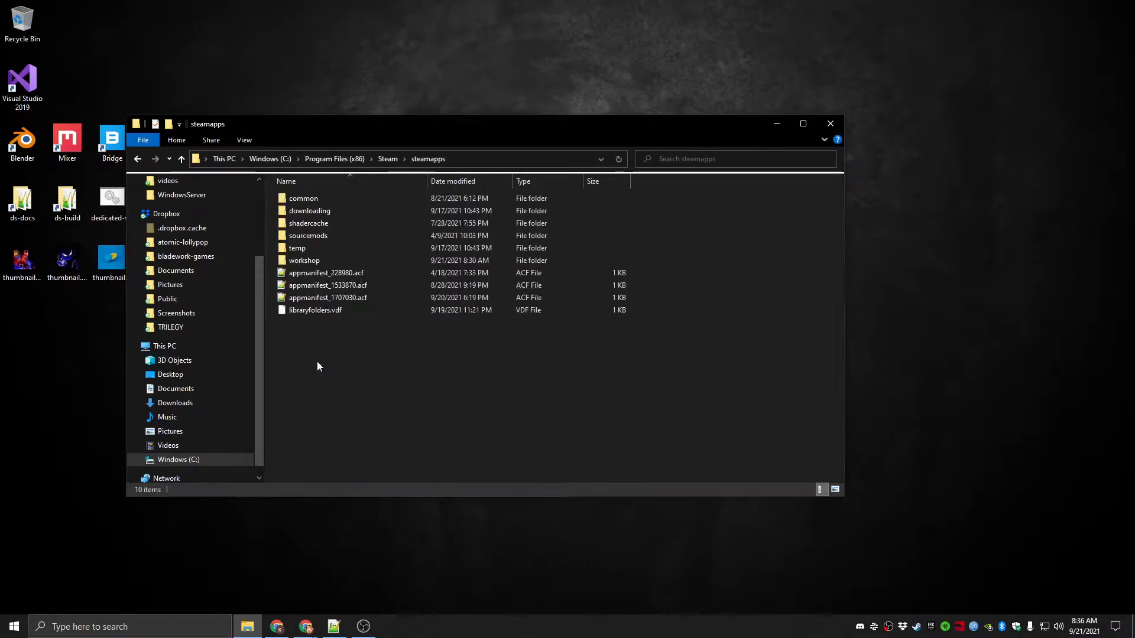
double_click(310, 265)
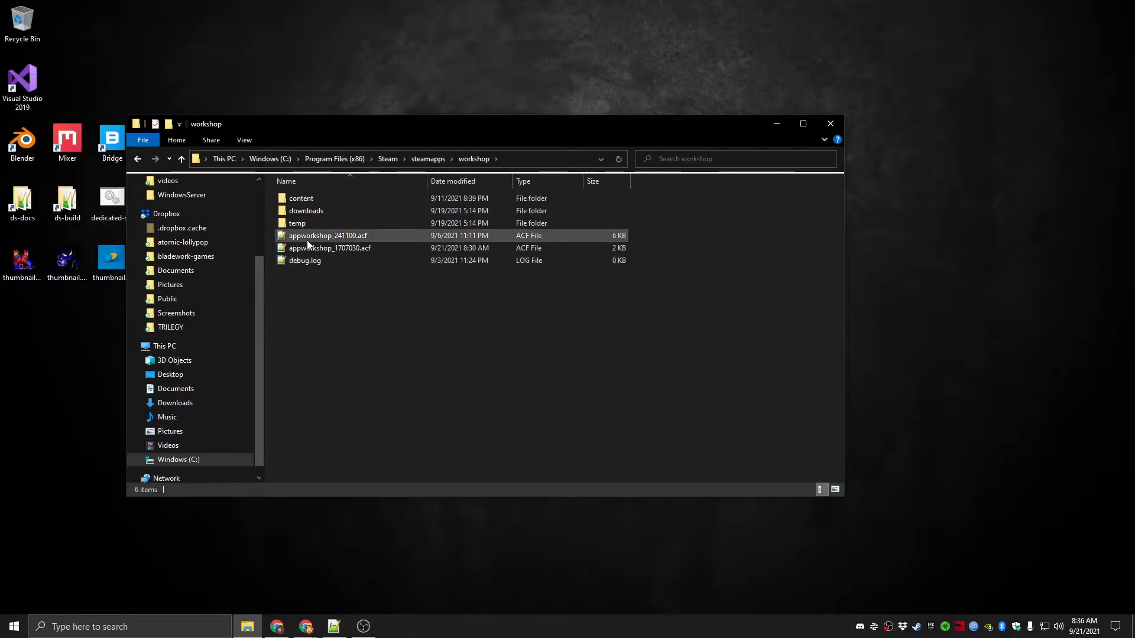
double_click(306, 198)
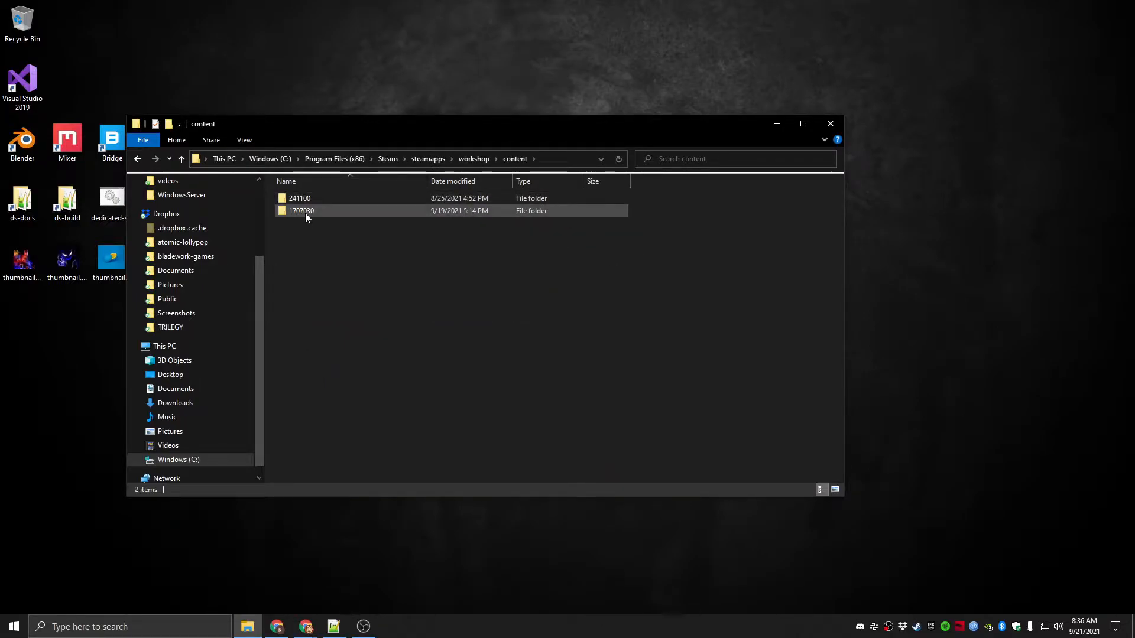
double_click(305, 213)
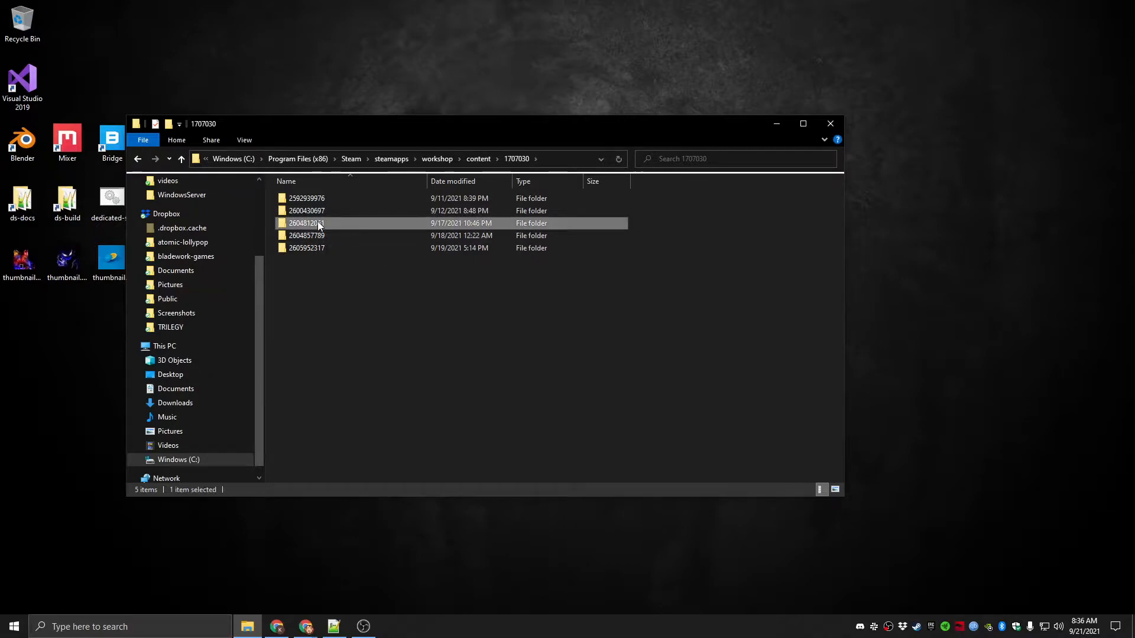
double_click(318, 223)
left_click(316, 201)
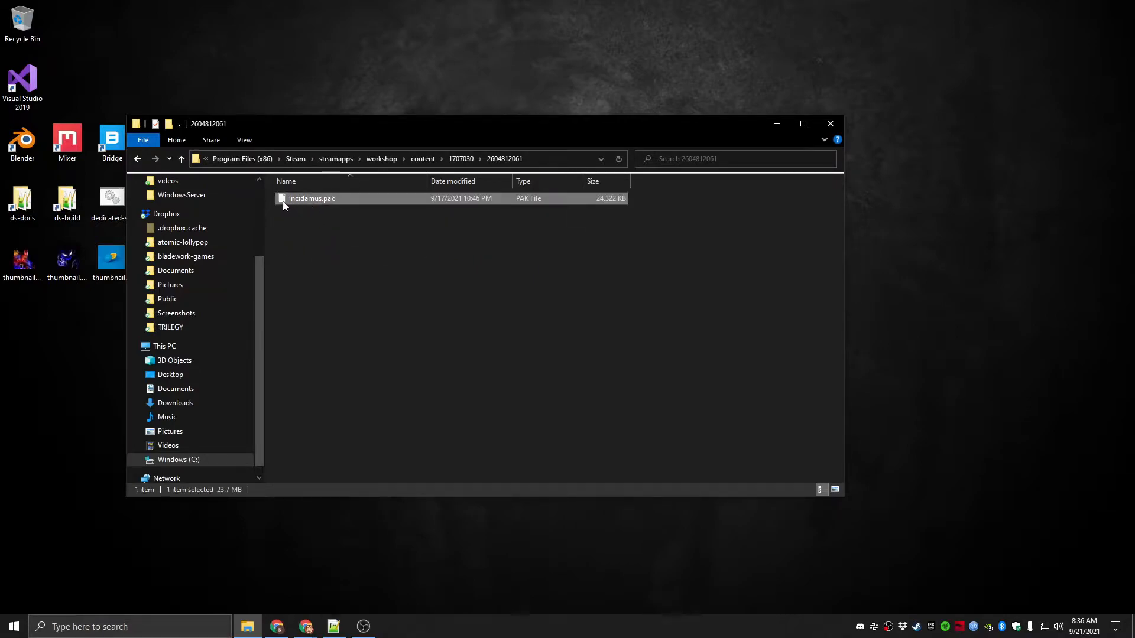
left_click_drag(301, 122, 431, 110)
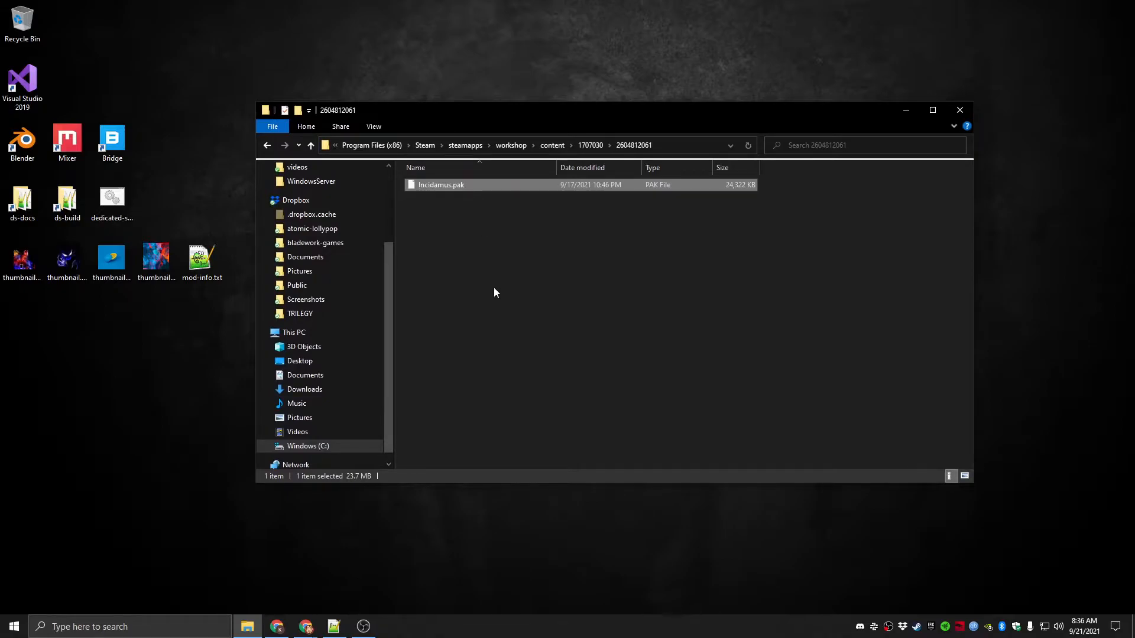
left_click(315, 447)
double_click(445, 372)
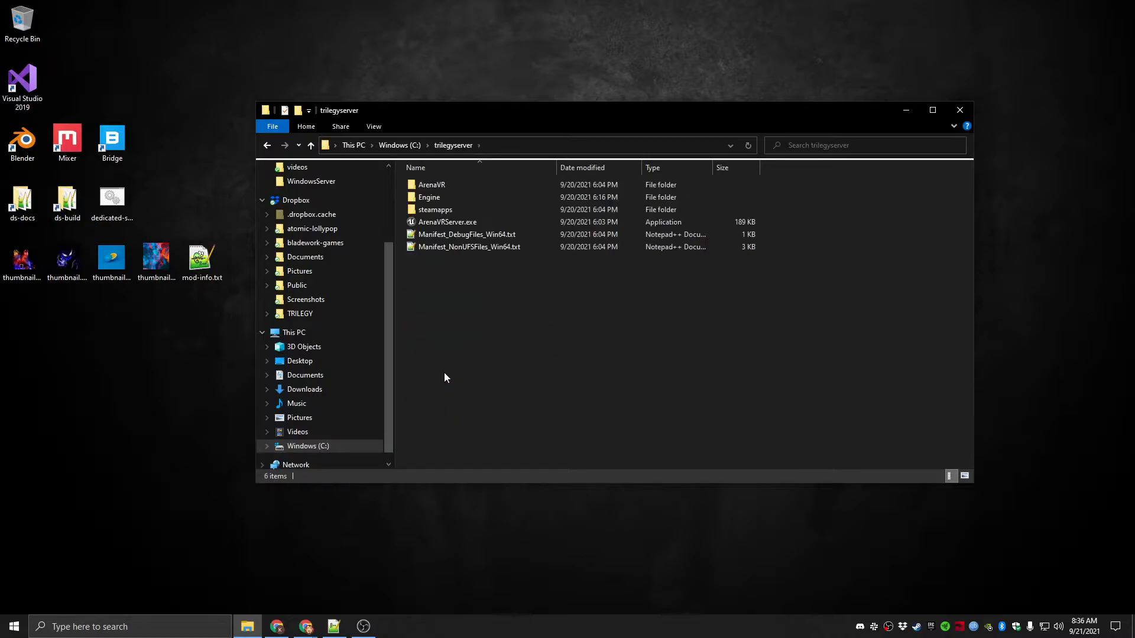
double_click(440, 184)
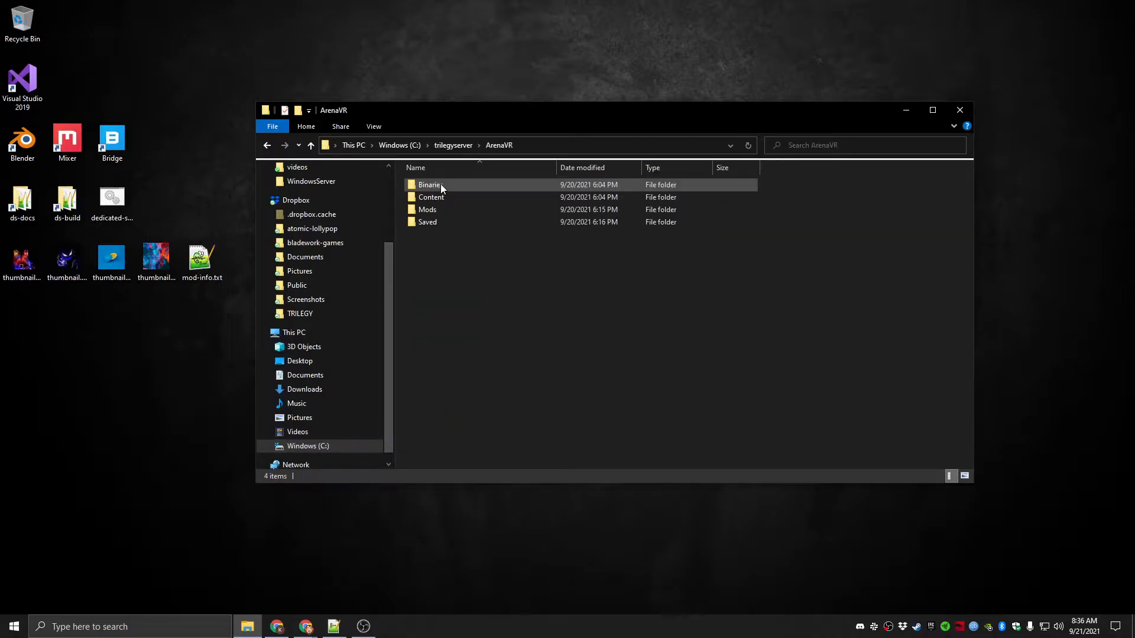
double_click(432, 211)
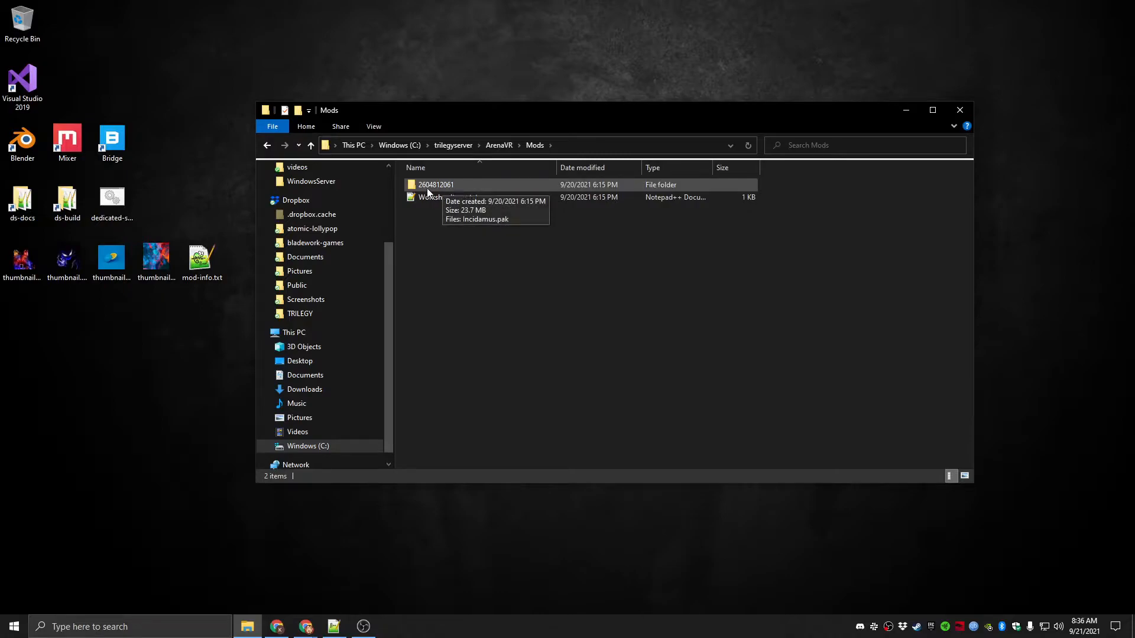
left_click(424, 187)
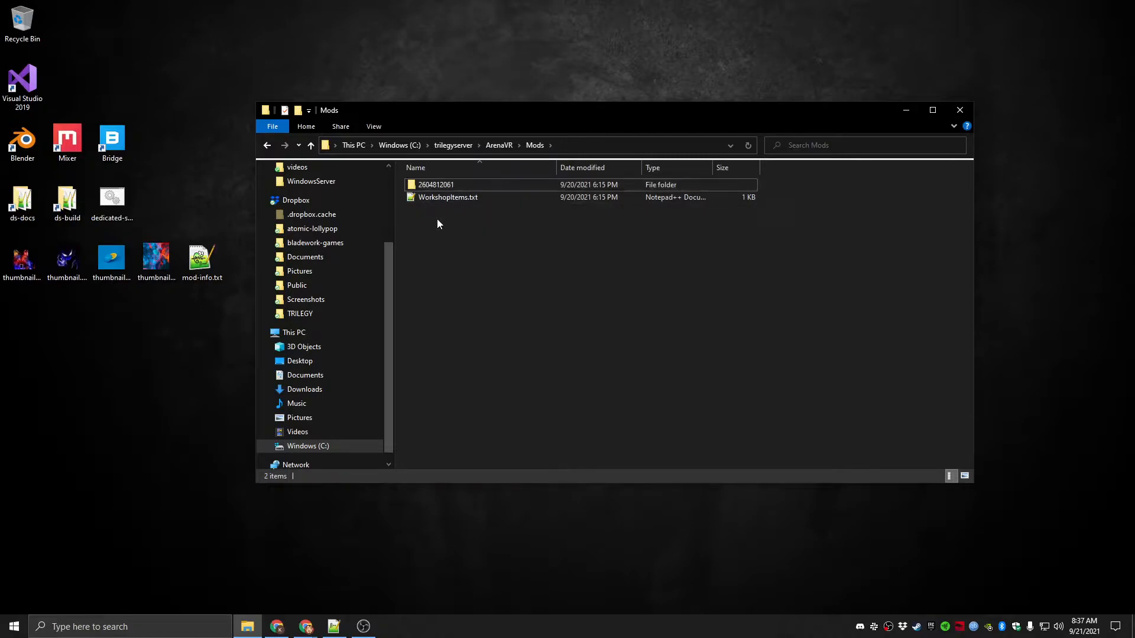
mouse_move(430, 190)
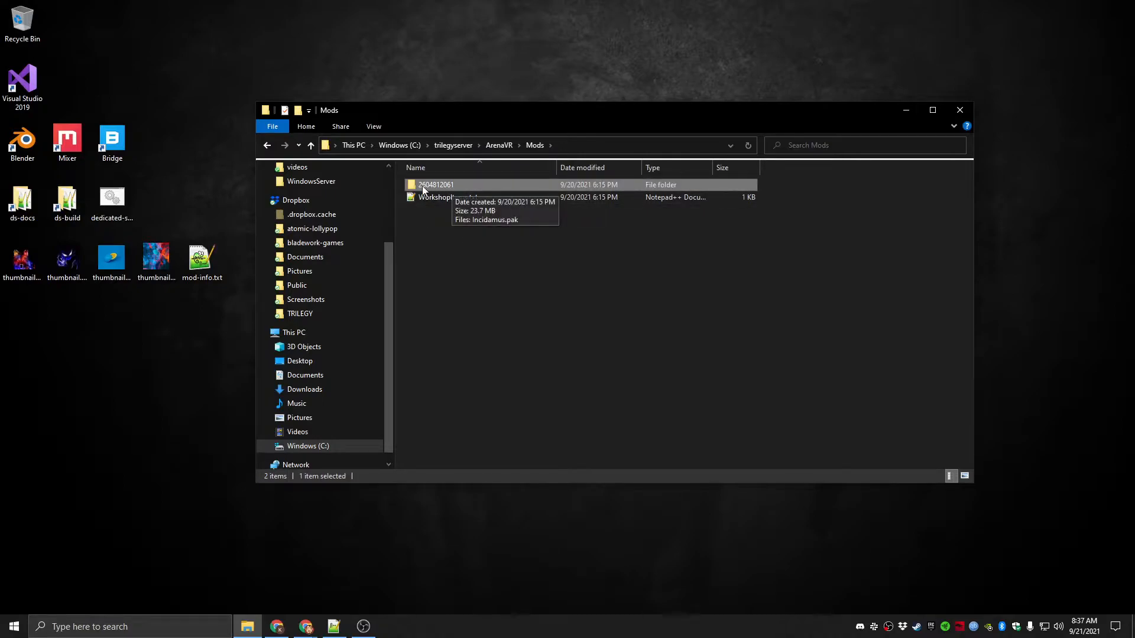
double_click(429, 188)
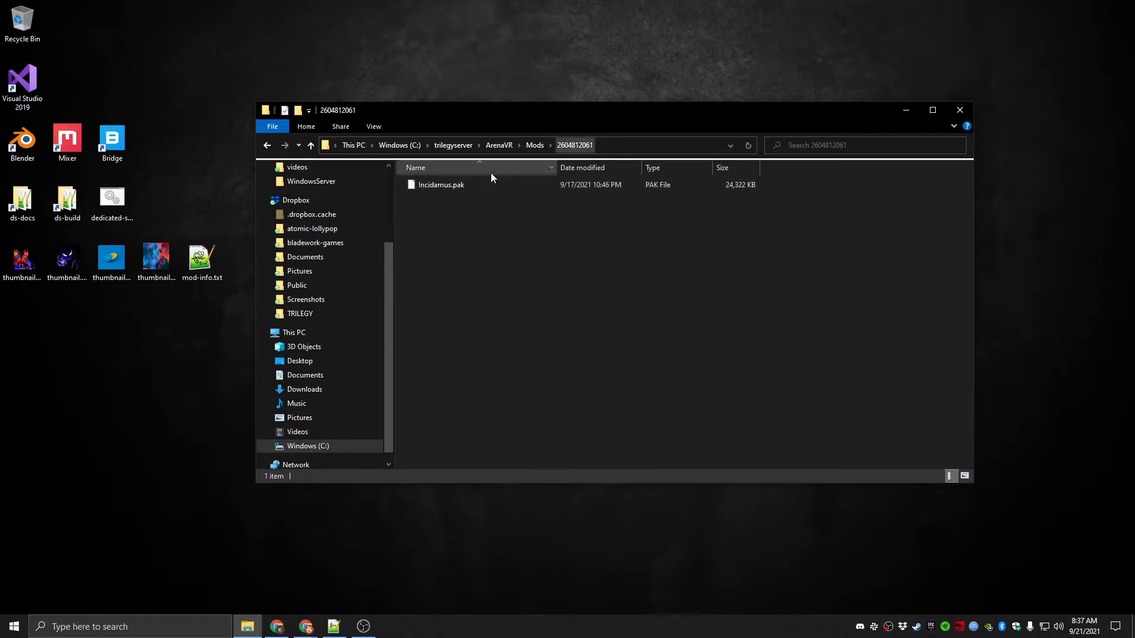
key("alt+Left")
double_click(449, 197)
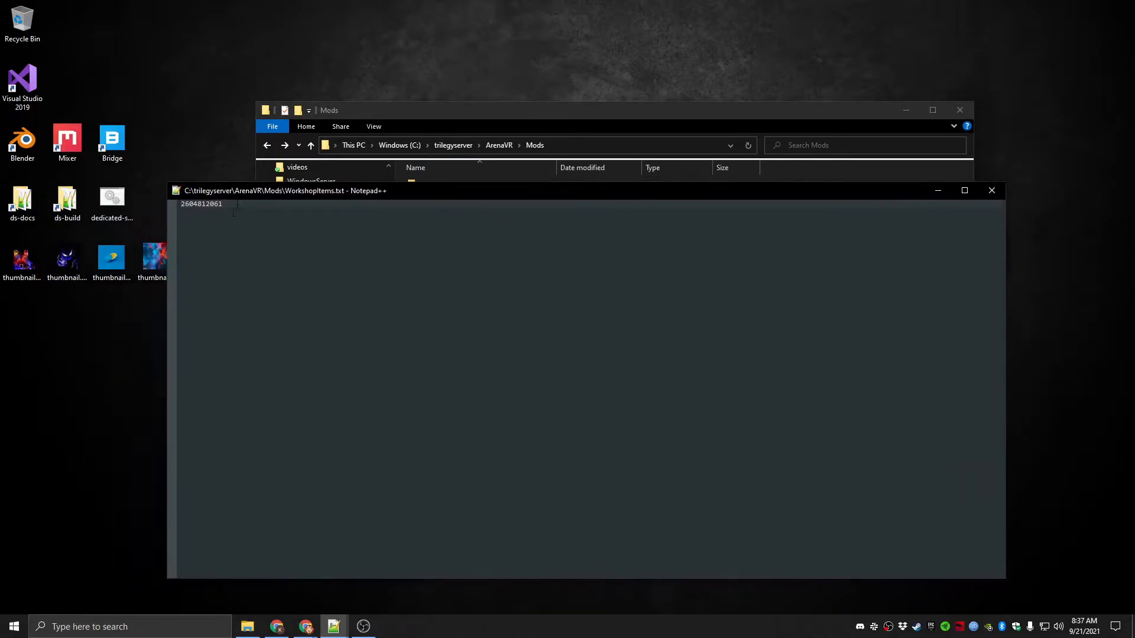
key("ctrl+a")
left_click_drag(284, 191, 395, 245)
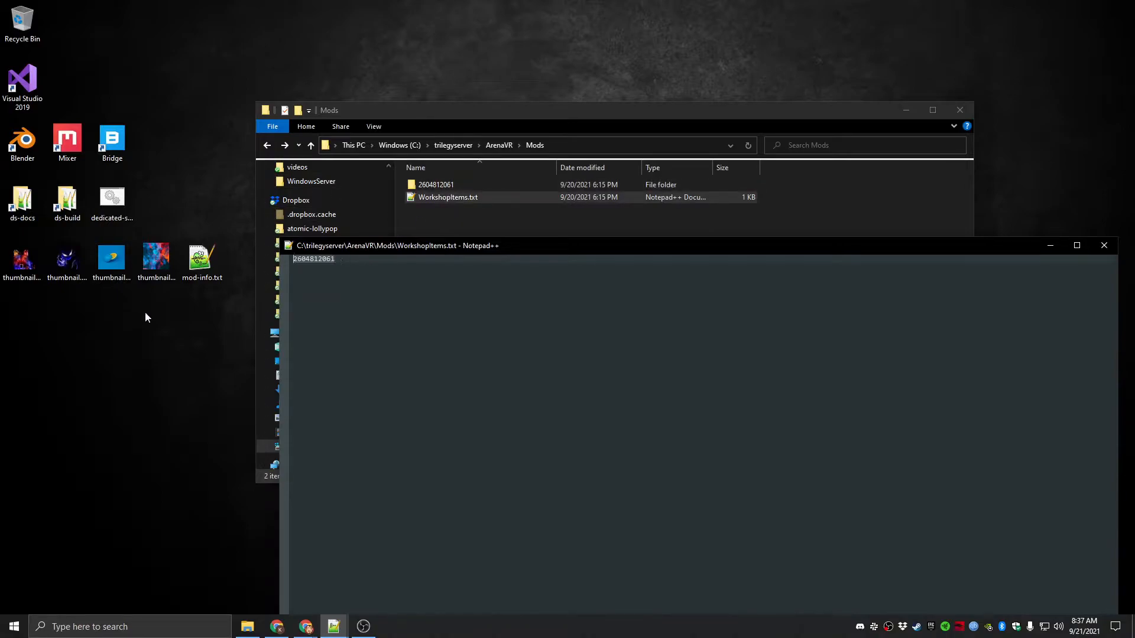
left_click_drag(370, 245, 264, 167)
left_click(997, 174)
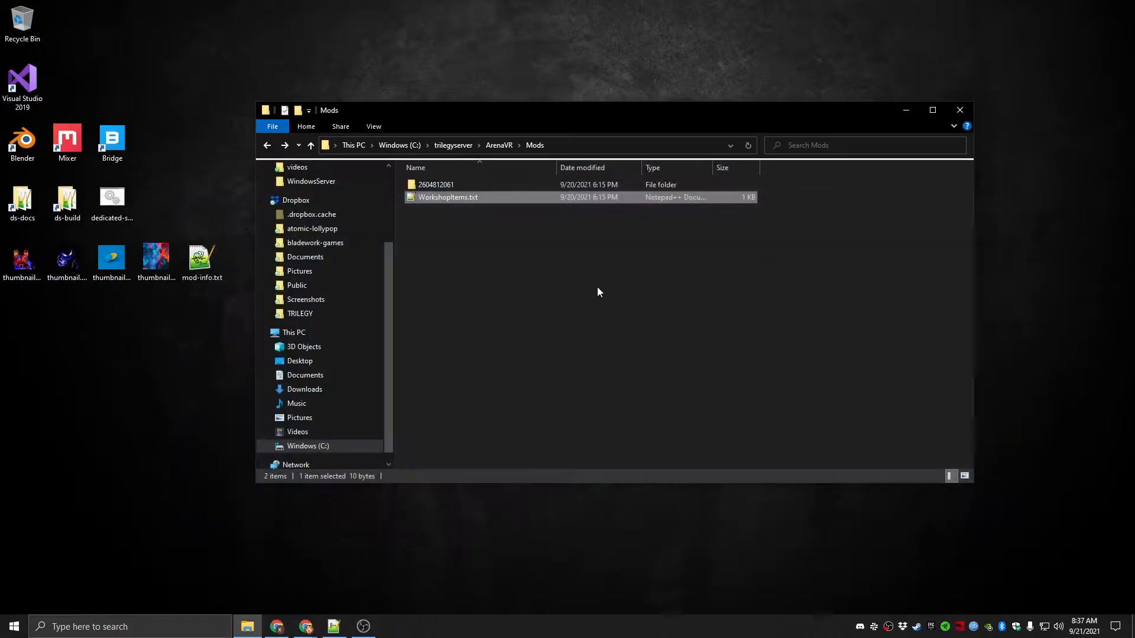
double_click(451, 184)
key("alt+Left")
left_click(451, 235)
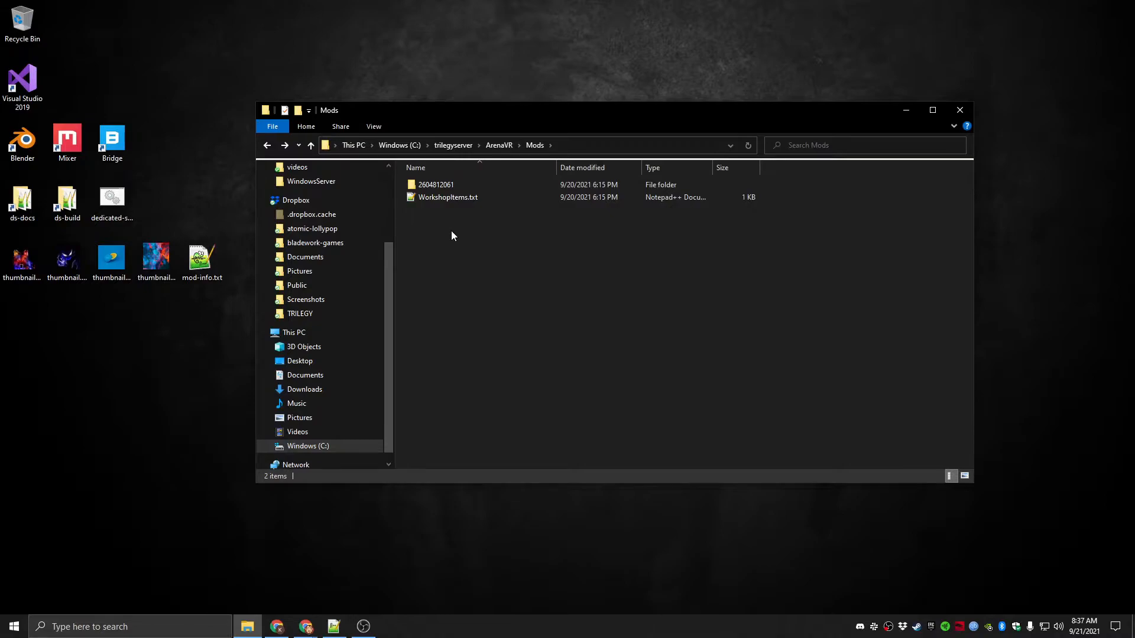
Open the WindowsServer configuration folder under trilegyserver\ArenaVR\Saved\Config
left_click(499, 144)
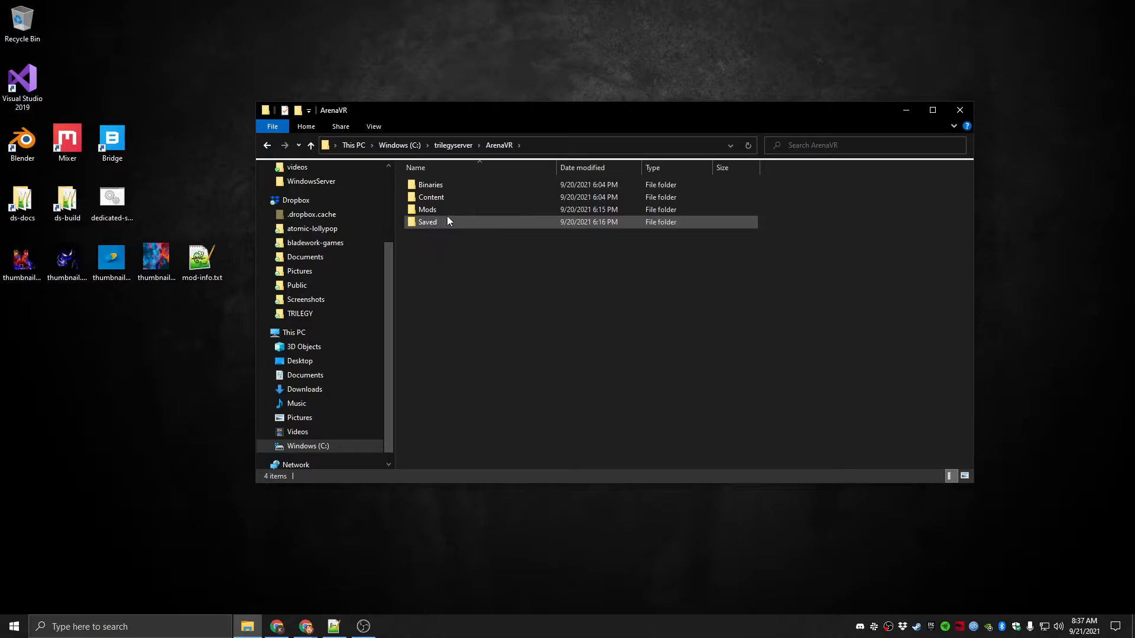
left_click(494, 147)
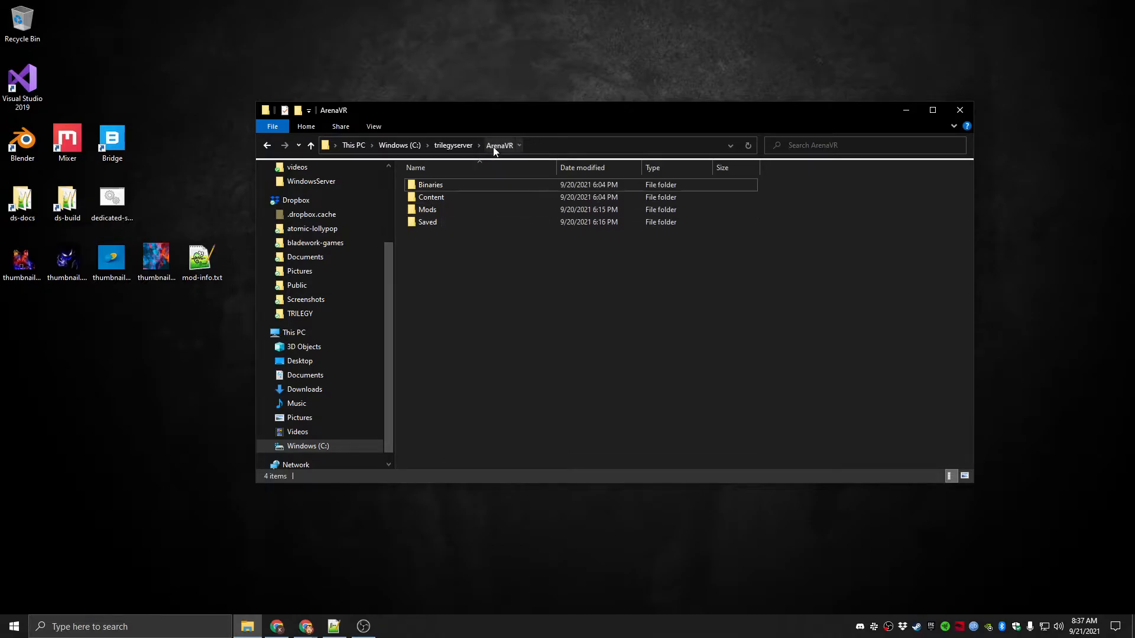
left_click(452, 145)
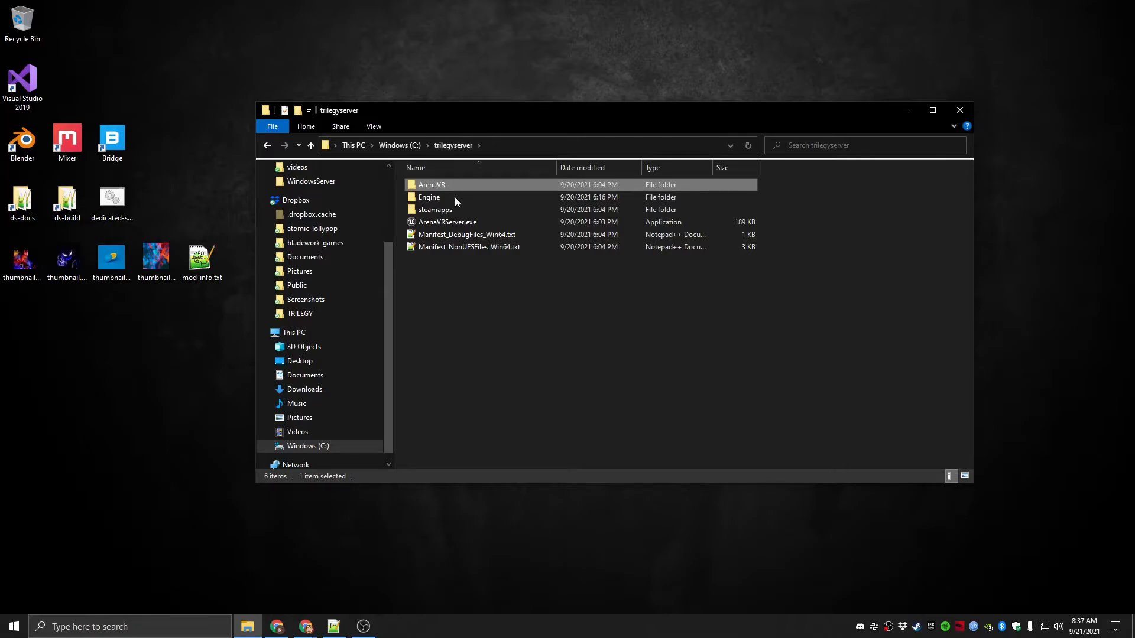
double_click(443, 185)
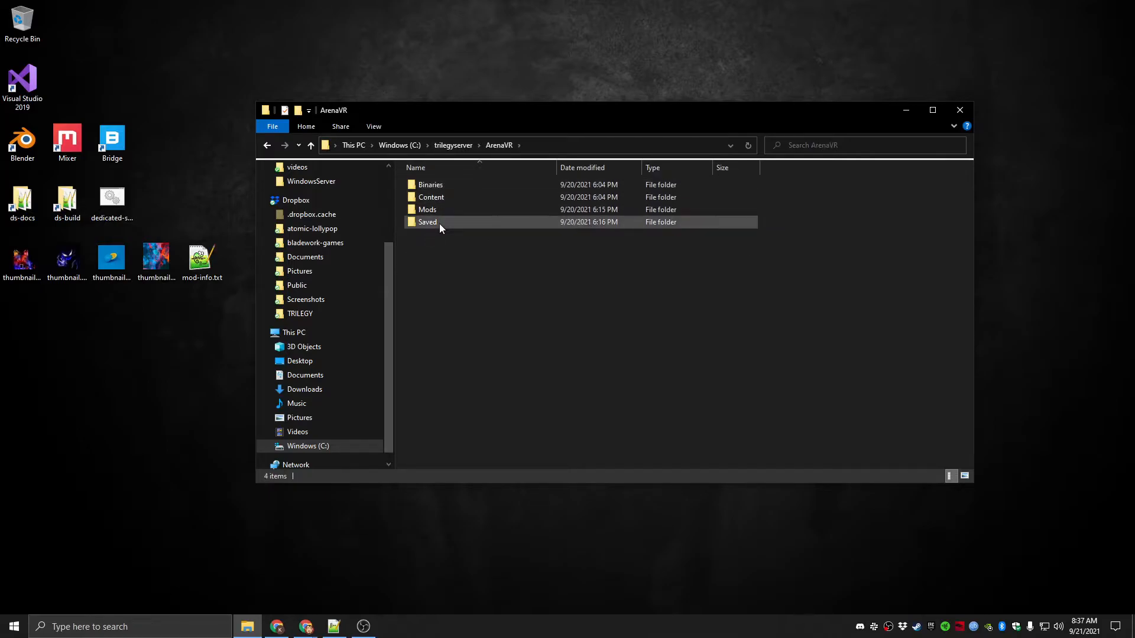
double_click(439, 223)
double_click(433, 198)
key("alt+Left")
double_click(444, 184)
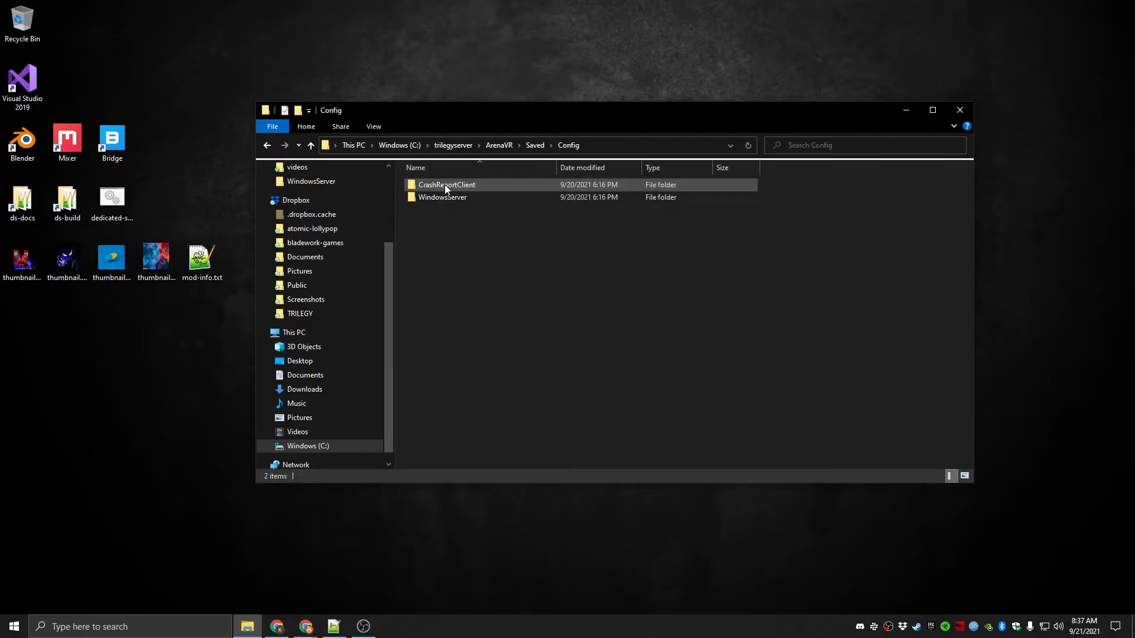
double_click(453, 198)
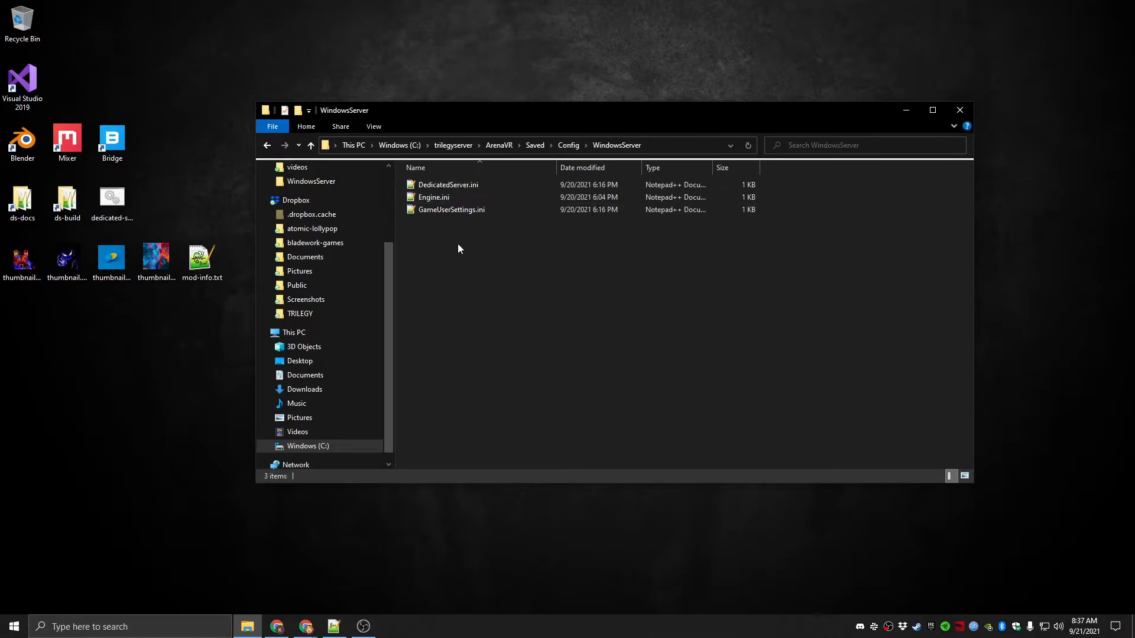
Open DedicatedServer.ini from the WindowsServer folder and select the ServerName value
left_click(458, 187)
left_click(445, 196)
left_click(445, 211)
left_click(448, 197)
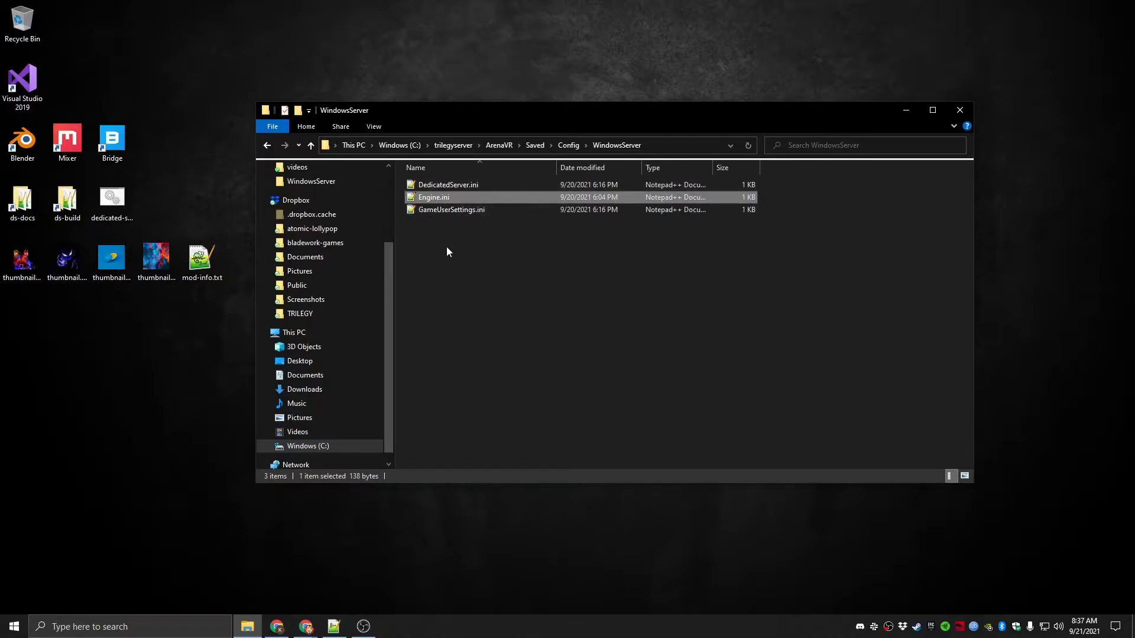
left_click(447, 247)
double_click(448, 185)
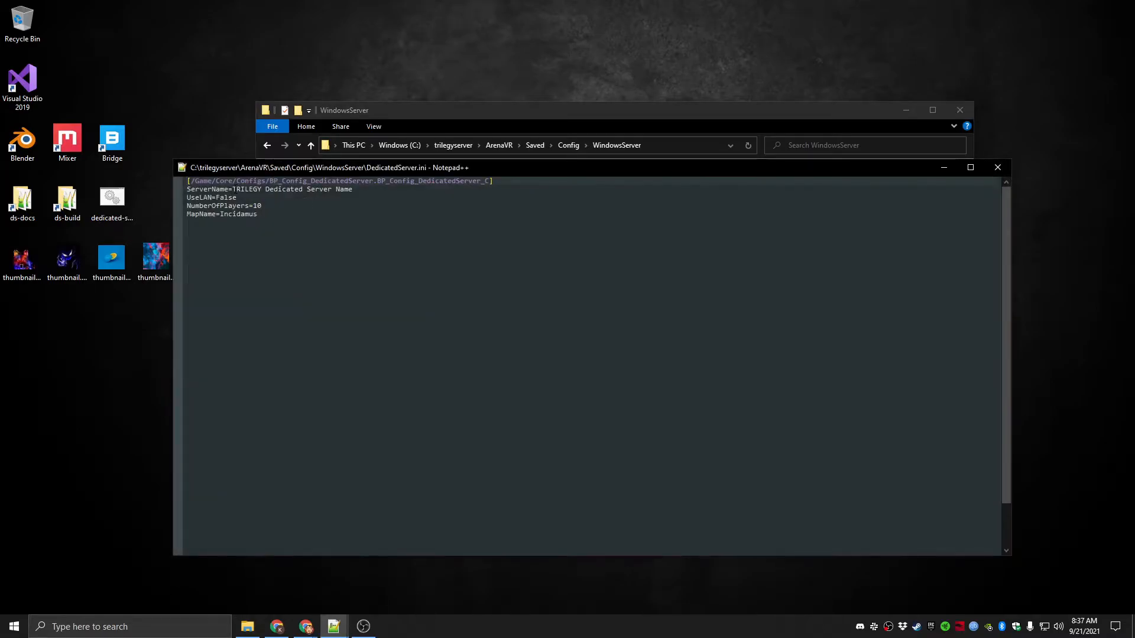
left_click_drag(233, 189, 352, 189)
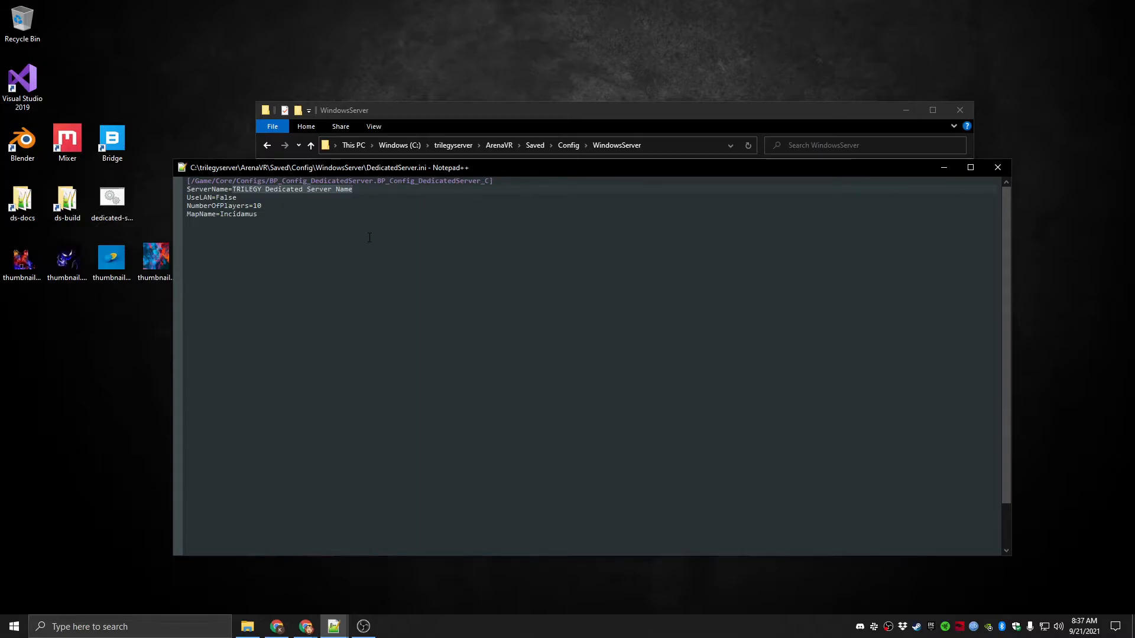
Set the ServerName value in DedicatedServer.ini to DS Video Server
type("DS Vi")
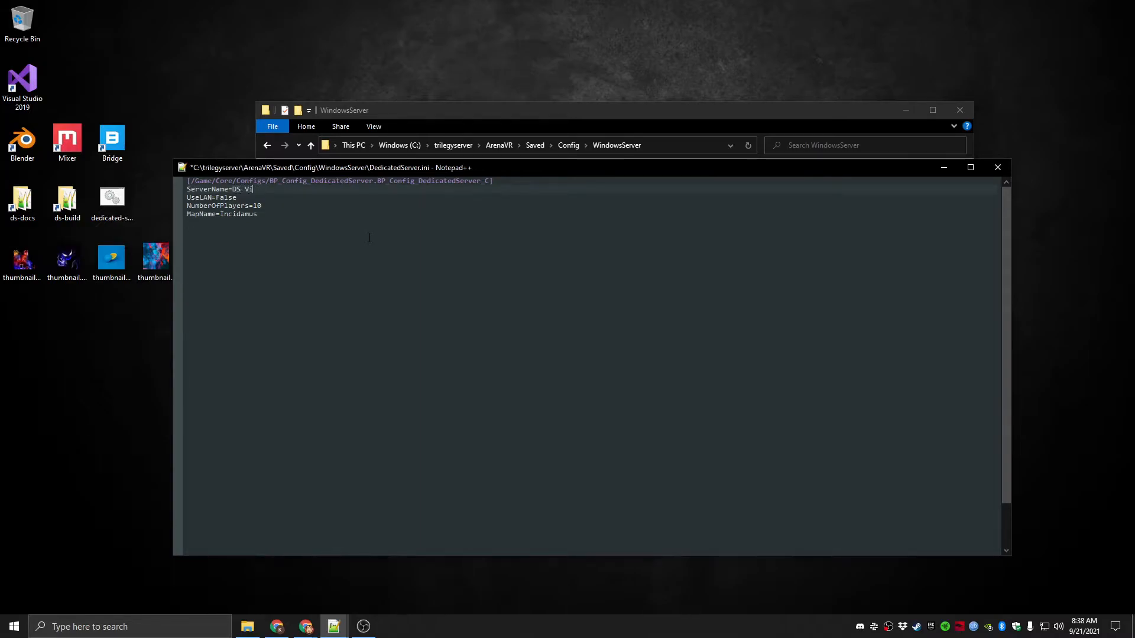
type("deo Server")
key("Down")
Try replacing the MapName value with DesertKingdom
left_click_drag(219, 214, 256, 214)
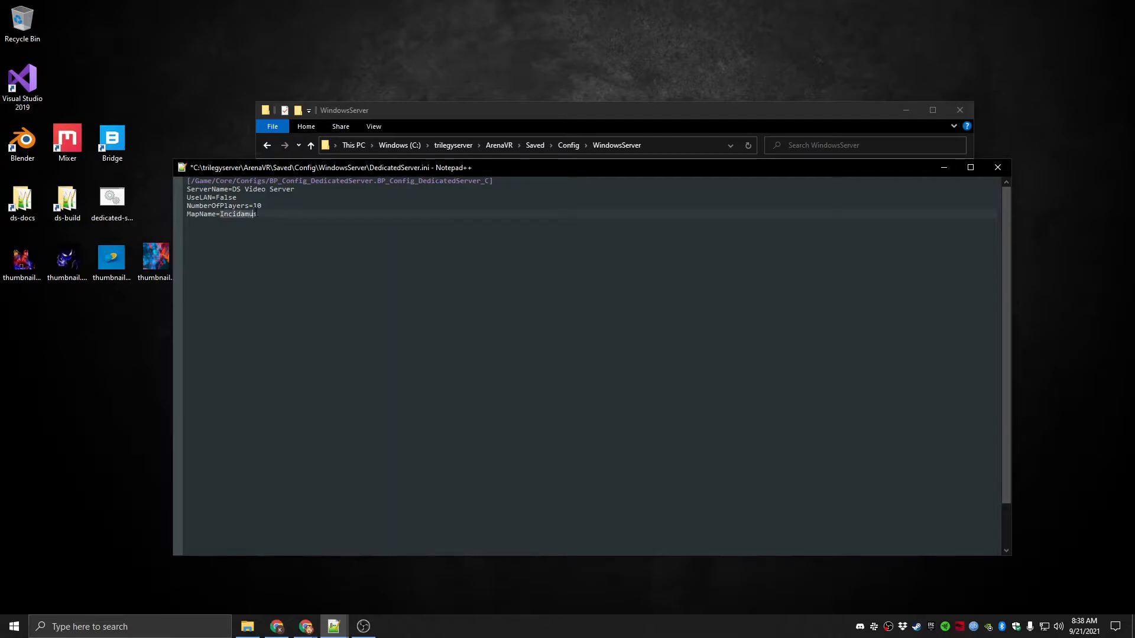
type("Desert")
type("Kind")
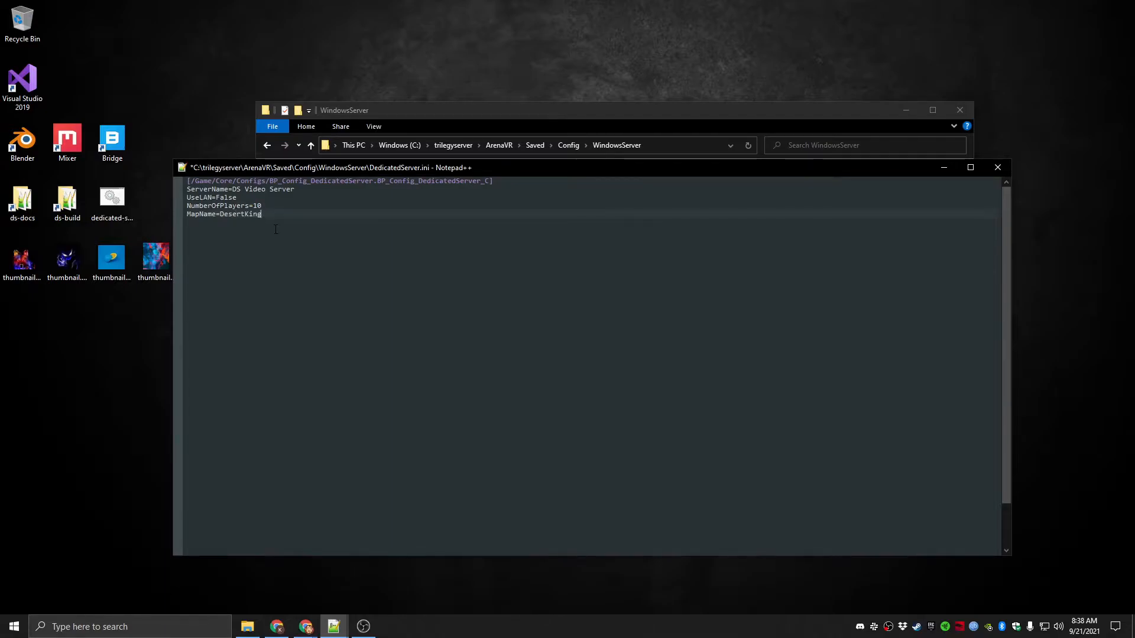
key("BackSpace")
type("gdom")
key("BackSpace")
key("BackSpace")
key("BackSpace")
key("BackSpace")
key("BackSpace")
key("BackSpace")
key("BackSpace")
key("BackSpace")
key("BackSpace")
key("BackSpace")
key("BackSpace")
key("BackSpace")
key("BackSpace")
type("Inc")
Undo the MapName edits, keep ServerName as DS Video Server, and save DedicatedServer.ini
key("ctrl+z")
key("ctrl+z")
key("ctrl+z")
key("ctrl+z")
key("ctrl+z")
key("ctrl+z")
key("ctrl+z")
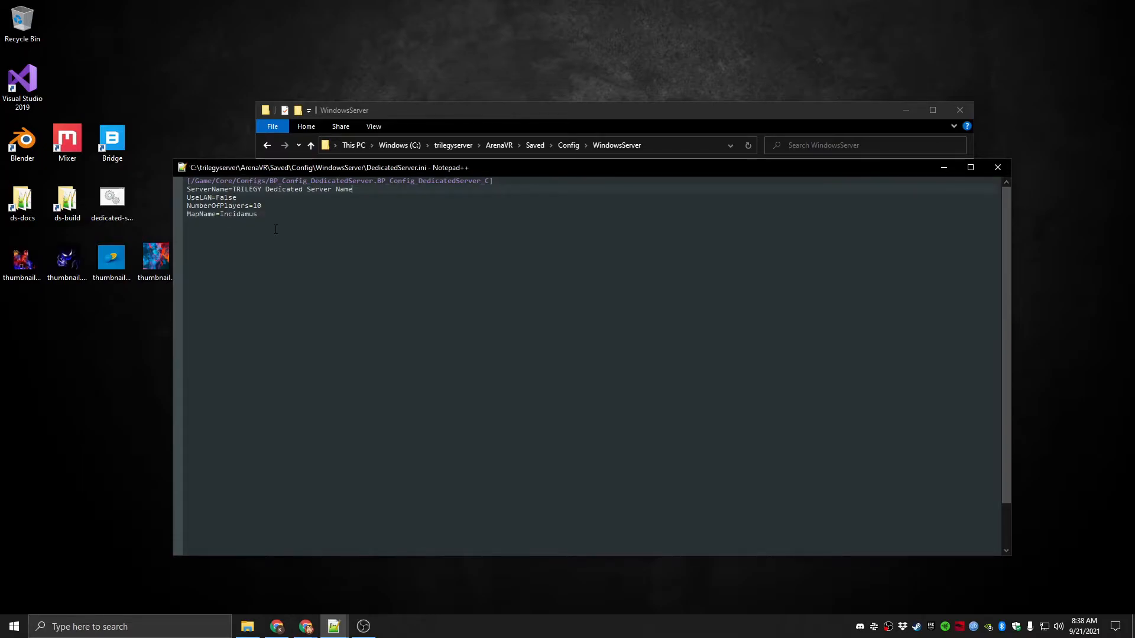
key("ctrl+y")
key("ctrl+y")
key("ctrl+y")
key("ctrl+y")
key("ctrl+z")
key("ctrl+z")
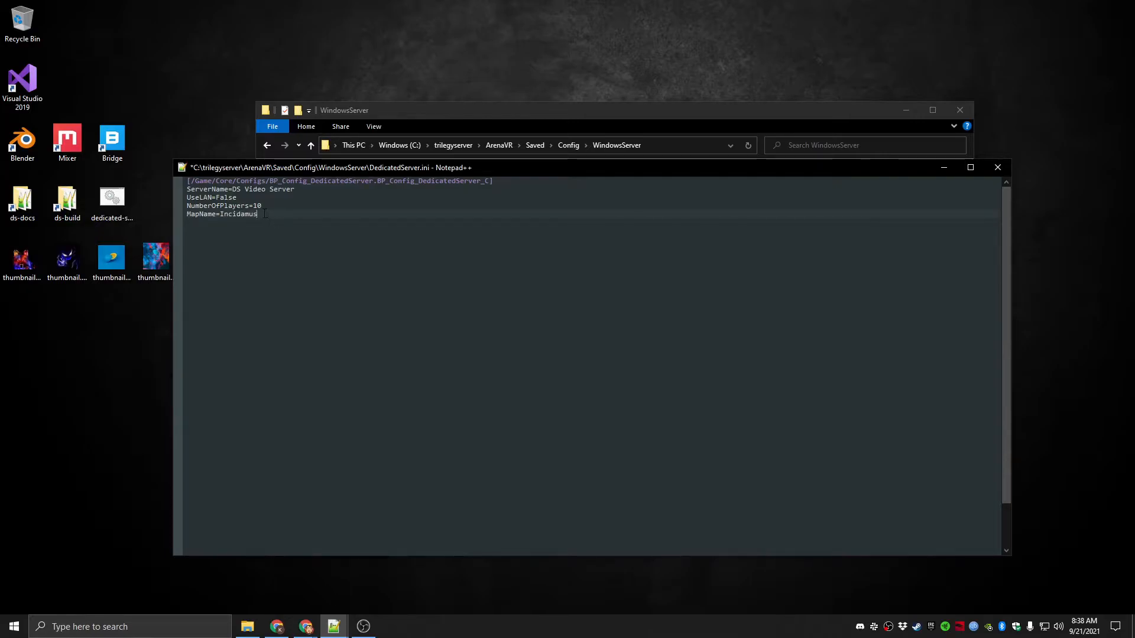
key("ctrl+s")
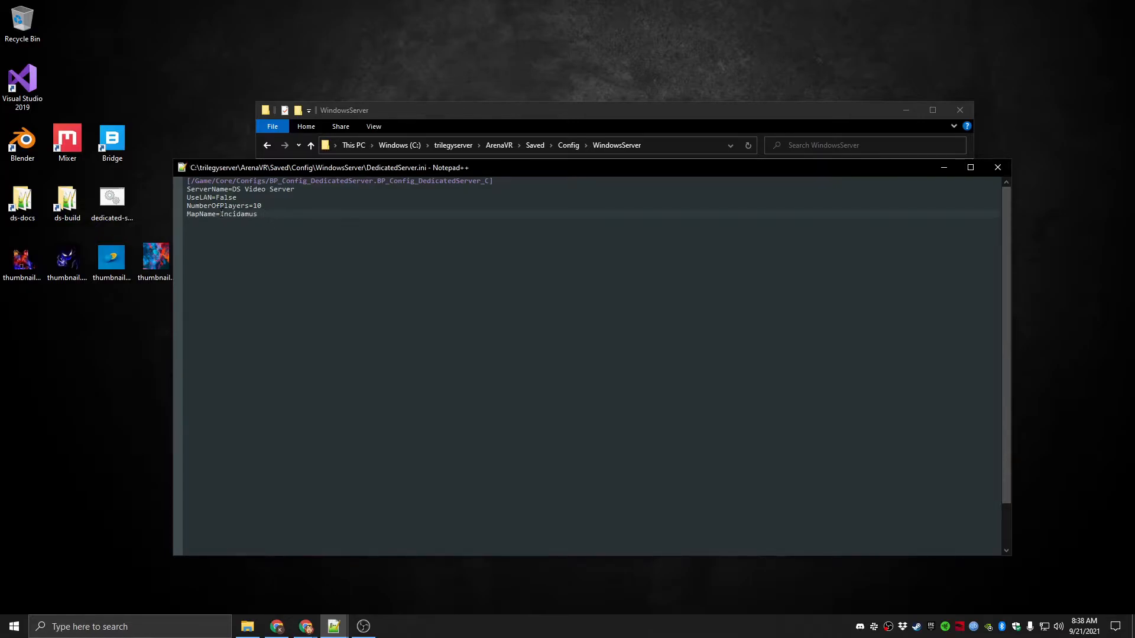
Examine the MapName value in DedicatedServer.ini, glancing at the WindowsServer folder
double_click(224, 214)
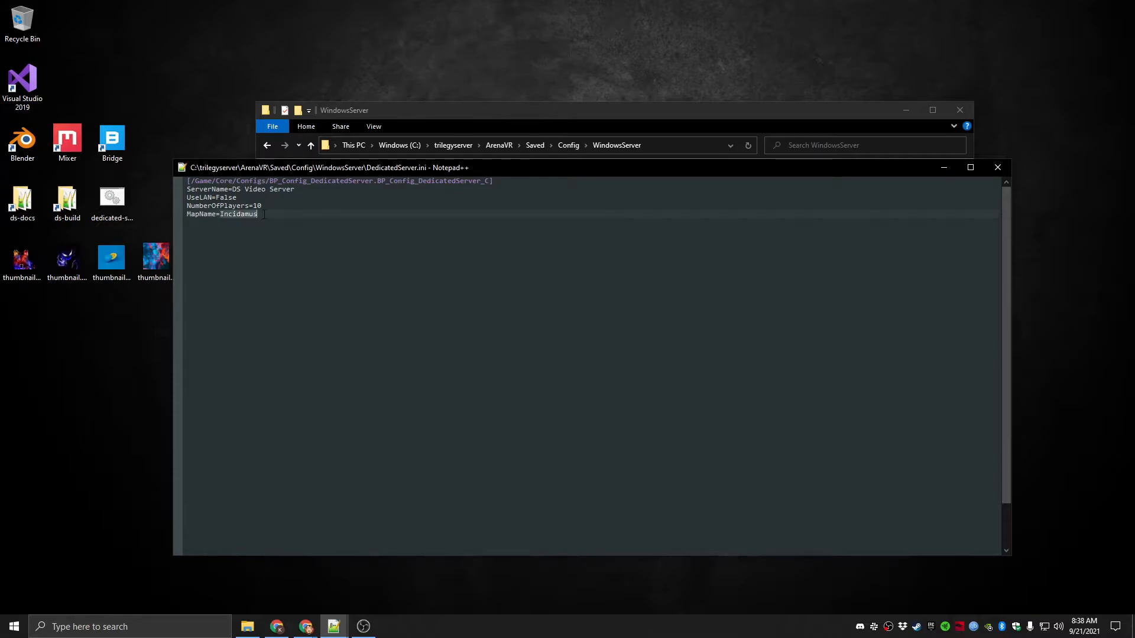
left_click(416, 131)
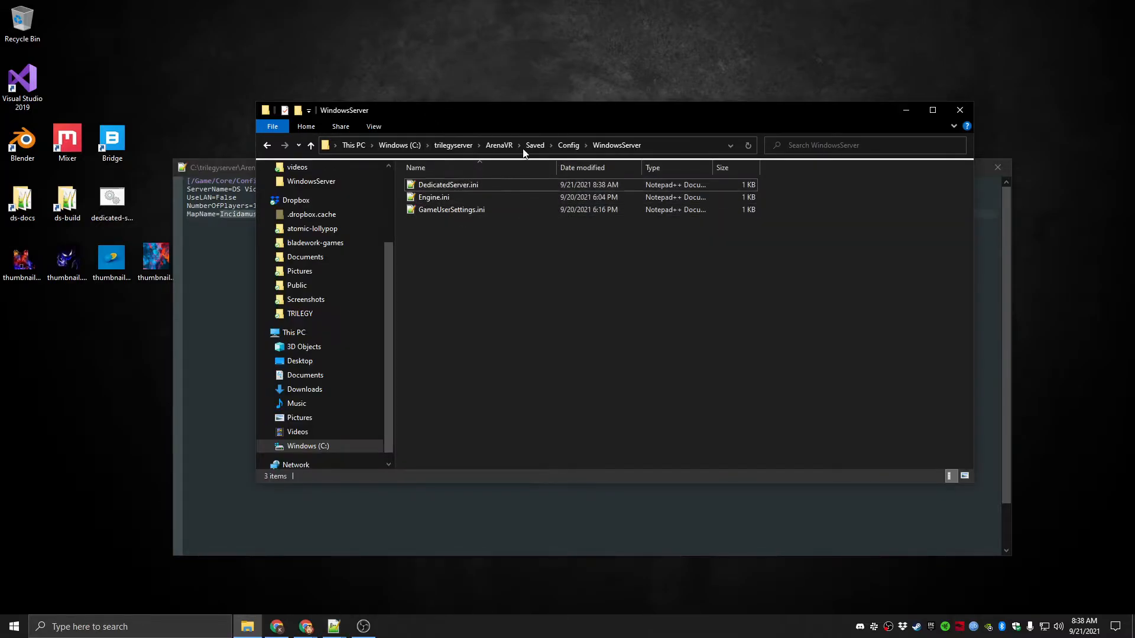
left_click(243, 170)
left_click(259, 220)
left_click(257, 215)
left_click_drag(220, 215, 258, 216)
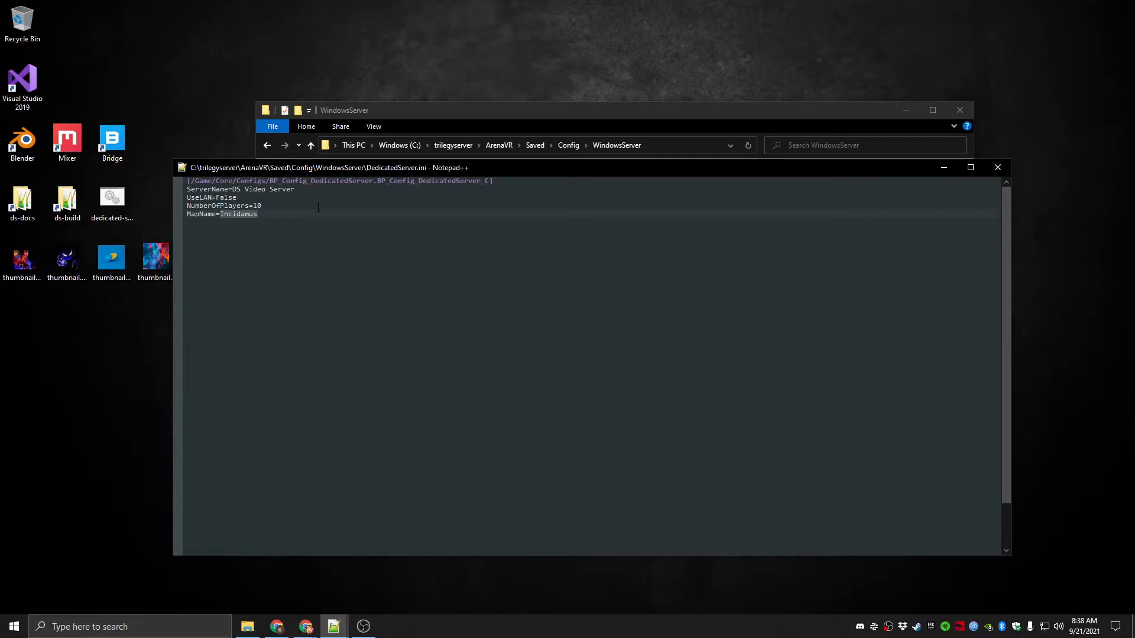
Remove the empty line below MapName, then save and close DedicatedServer.ini
left_click(251, 229)
key("BackSpace")
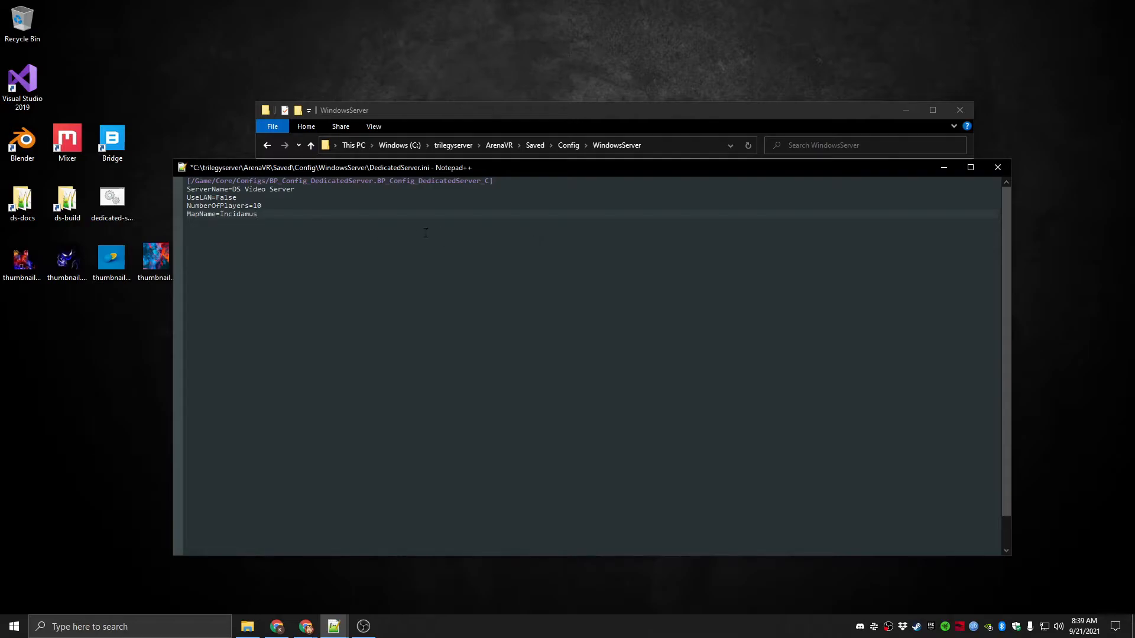
left_click_drag(220, 213, 260, 214)
left_click(264, 215)
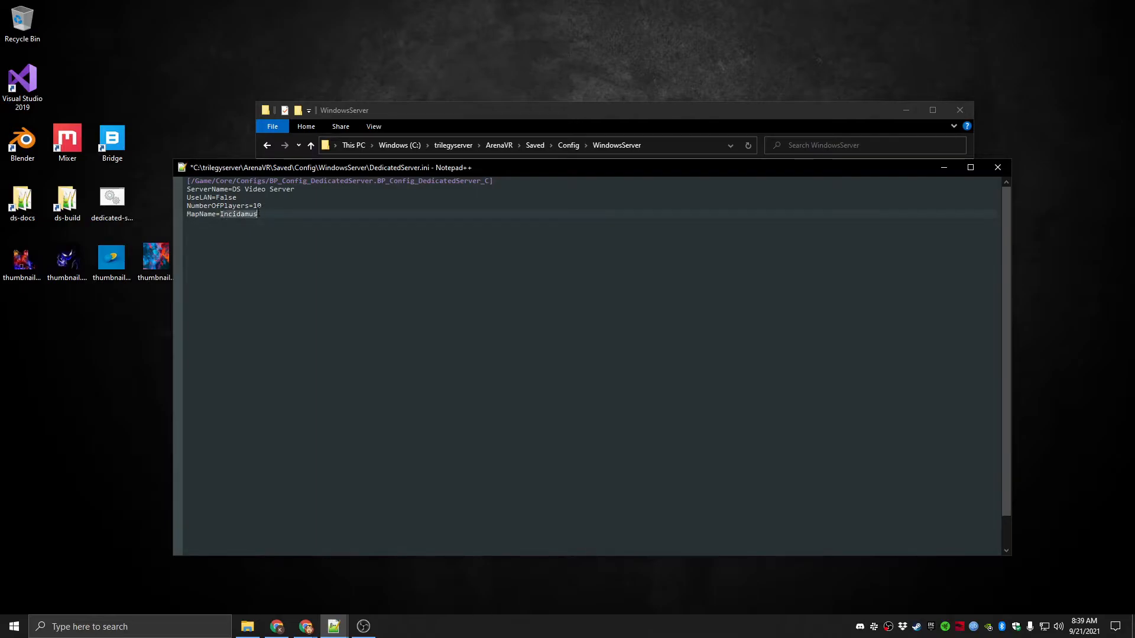
left_click(267, 214)
key("ctrl+s")
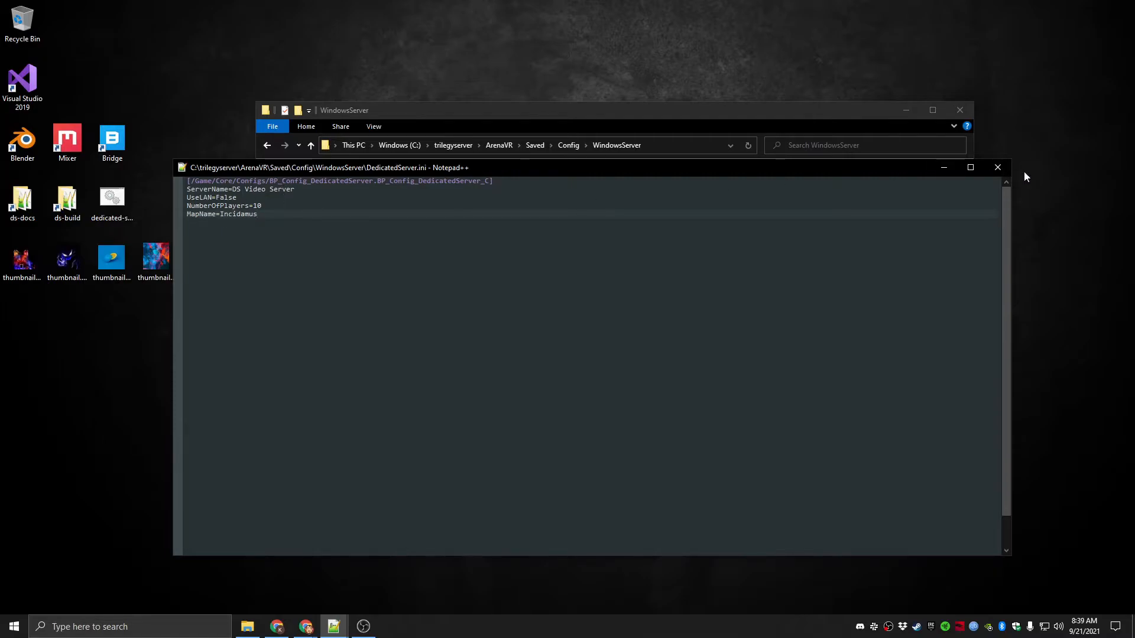
left_click(1004, 168)
Open Engine.ini from the WindowsServer folder and examine its Port and GameServerQueryPort values
double_click(452, 198)
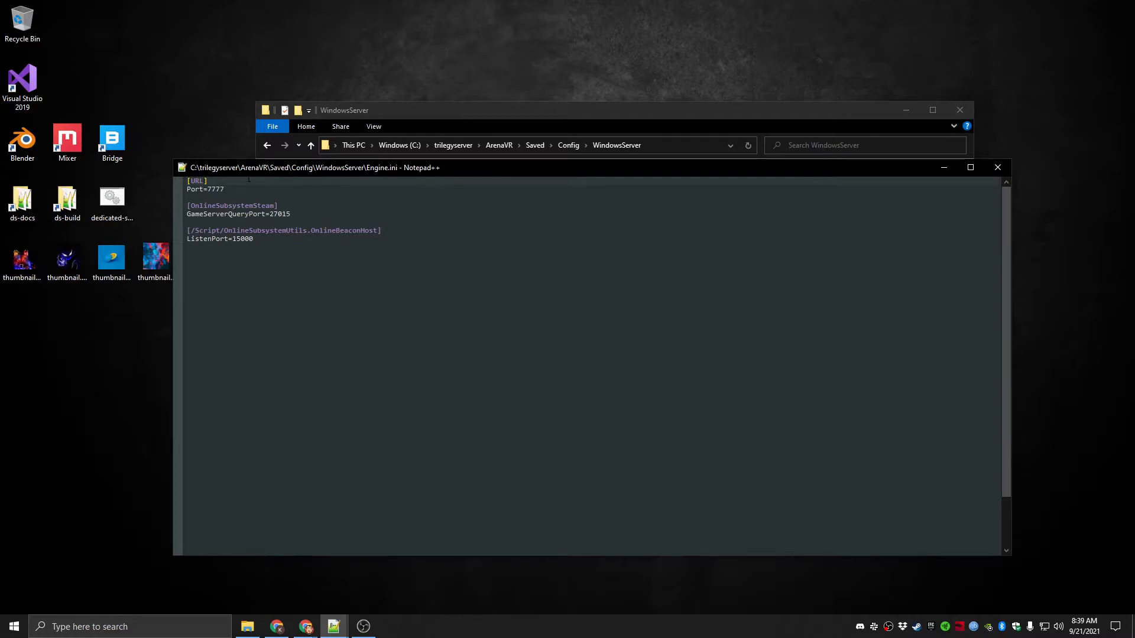
double_click(229, 190)
left_click_drag(270, 213, 291, 213)
left_click(290, 214)
left_click_drag(208, 190, 291, 216)
left_click(297, 217)
left_click_drag(207, 189, 224, 189)
left_click(224, 189)
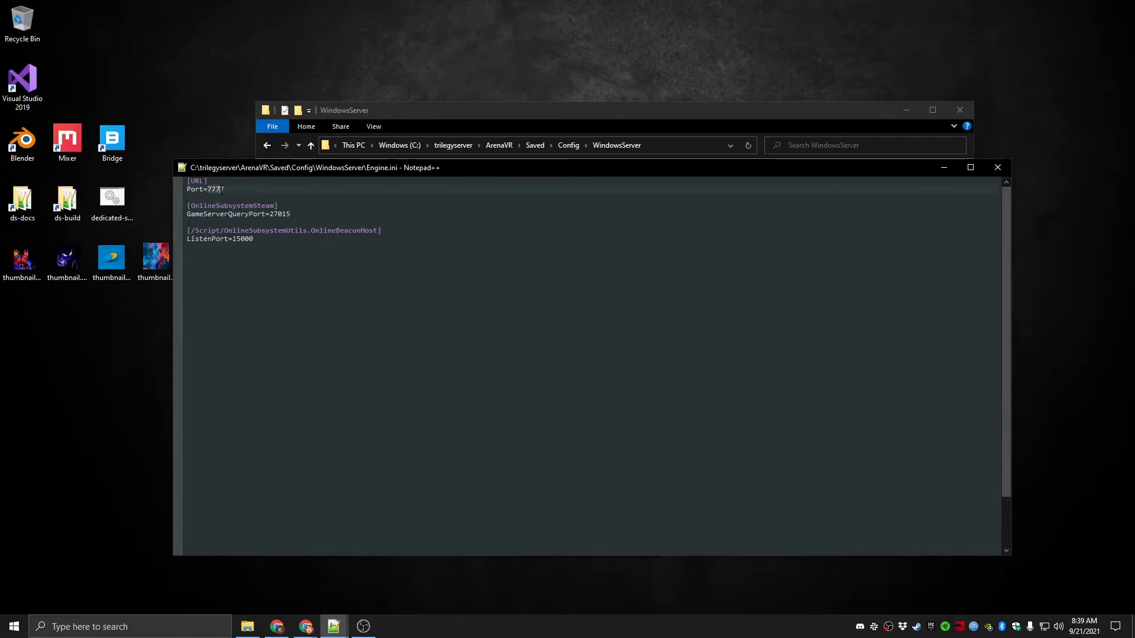
left_click_drag(208, 190, 292, 214)
left_click(214, 190)
left_click(273, 213)
left_click(271, 214)
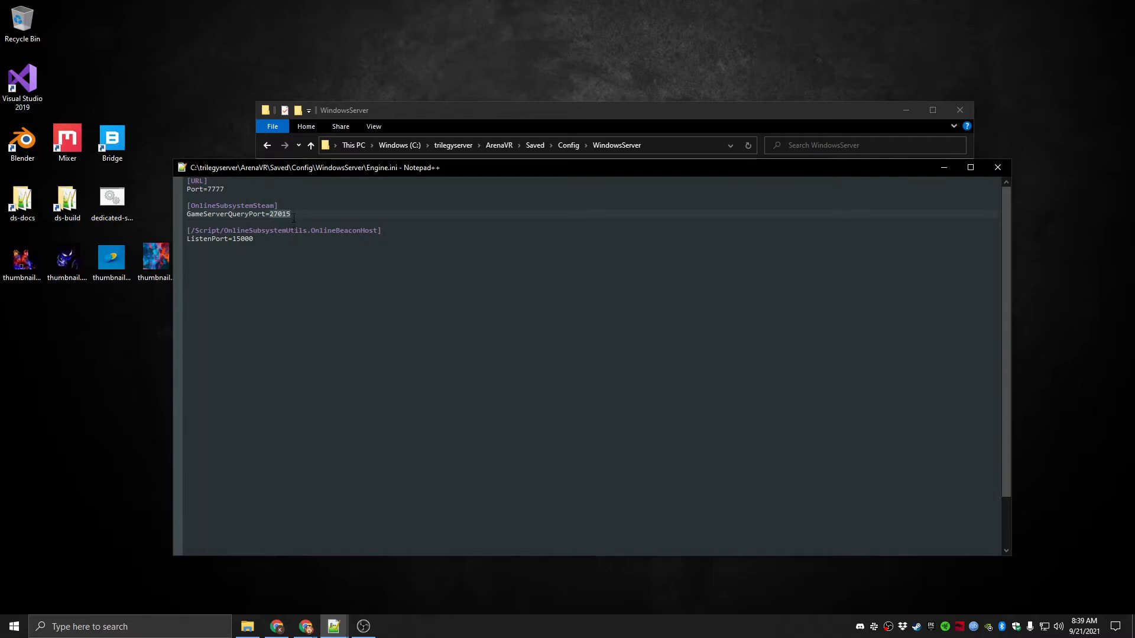
left_click(233, 194)
left_click(301, 212)
left_click_drag(269, 214, 292, 213)
left_click_drag(212, 191, 219, 190)
left_click(227, 192)
left_click(275, 238)
Close Engine.ini and the WindowsServer folder window
left_click(1004, 170)
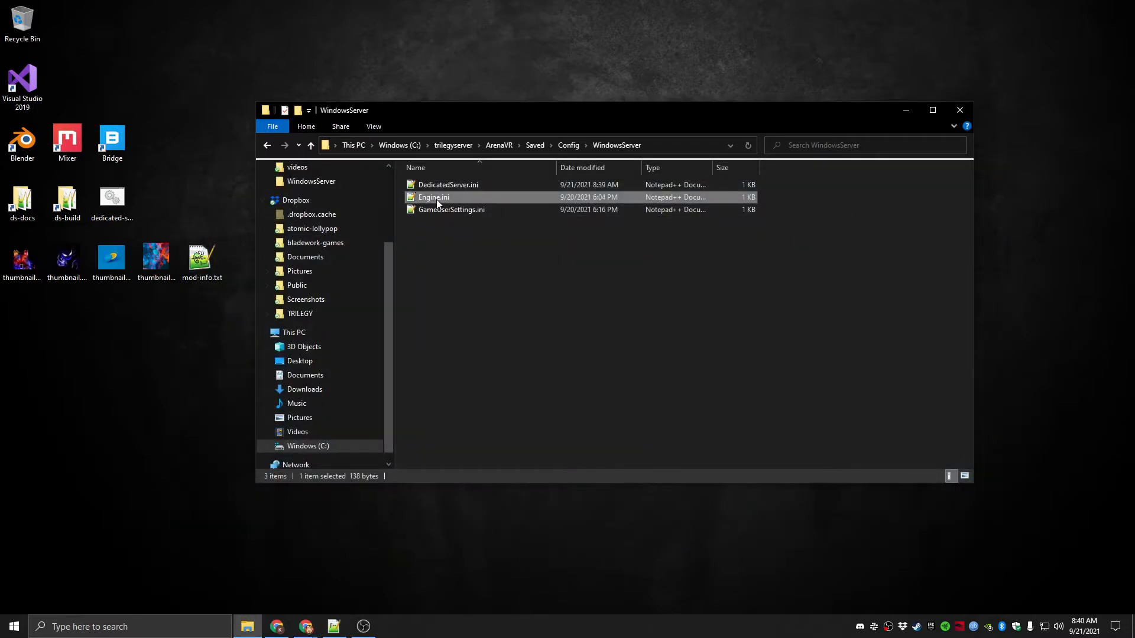
left_click(461, 259)
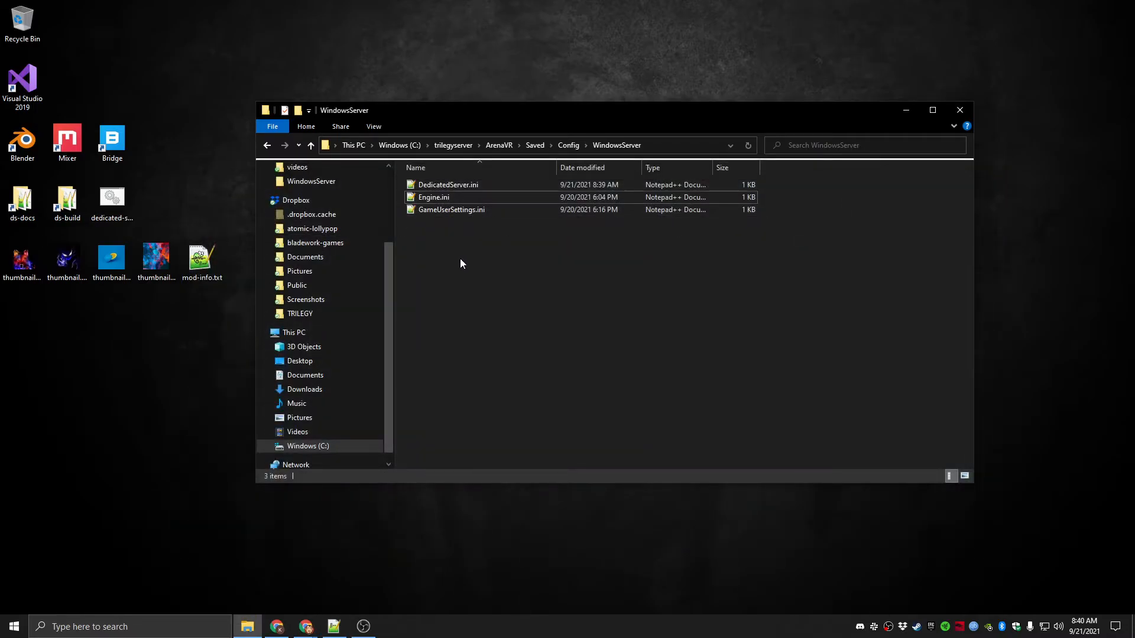
left_click(959, 110)
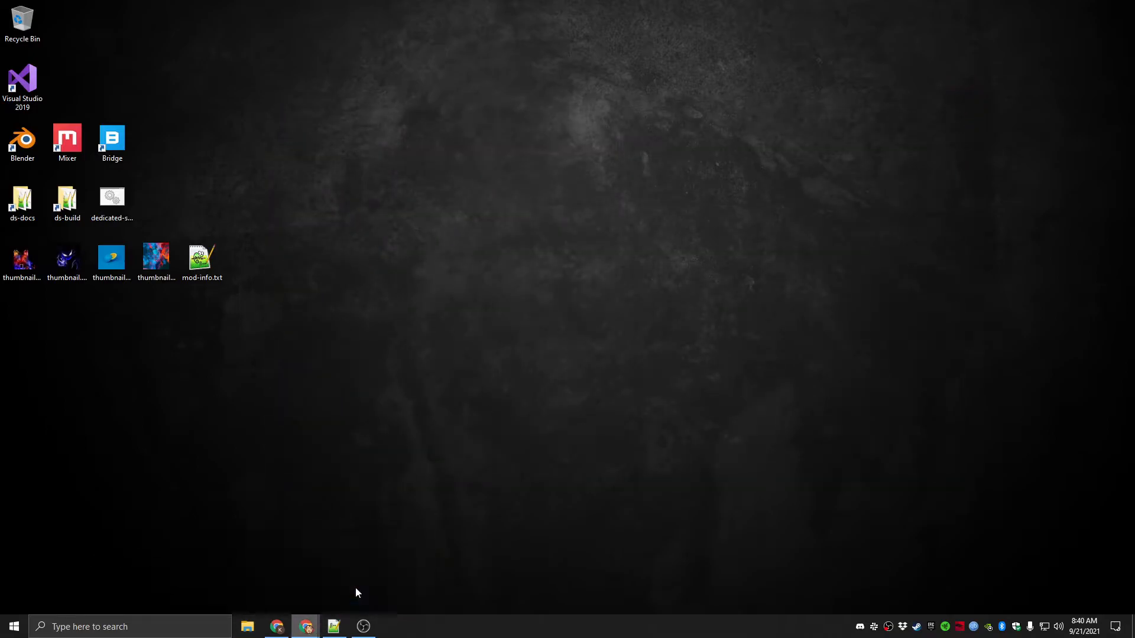
Switch to Chrome and open the Linksys router's Single Port Forwarding settings within its Security section
left_click(306, 626)
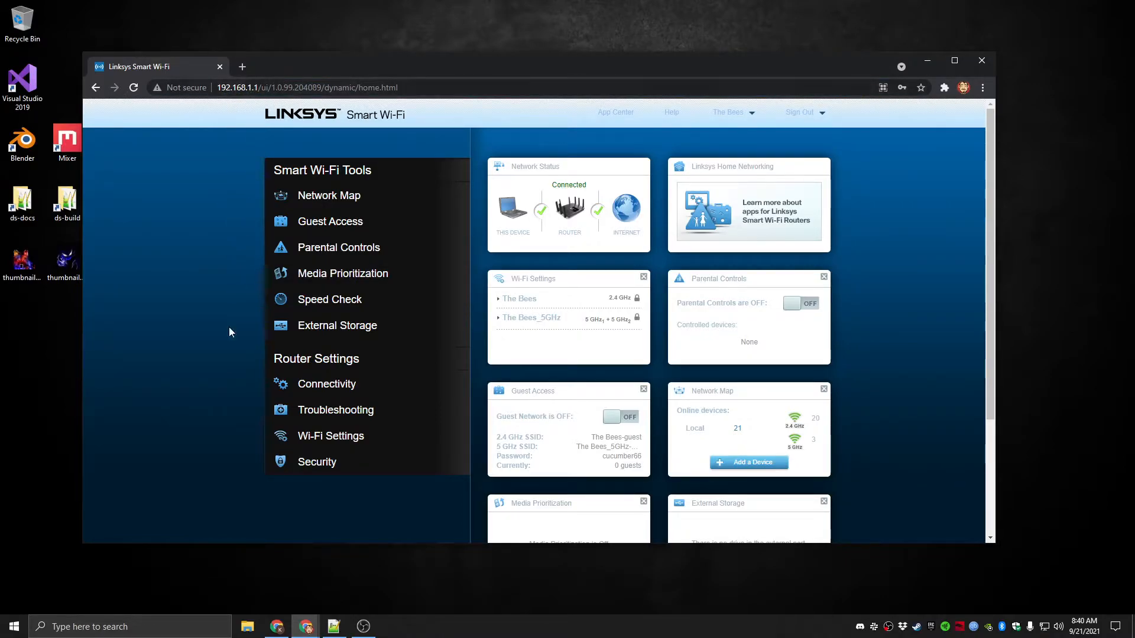
left_click(315, 467)
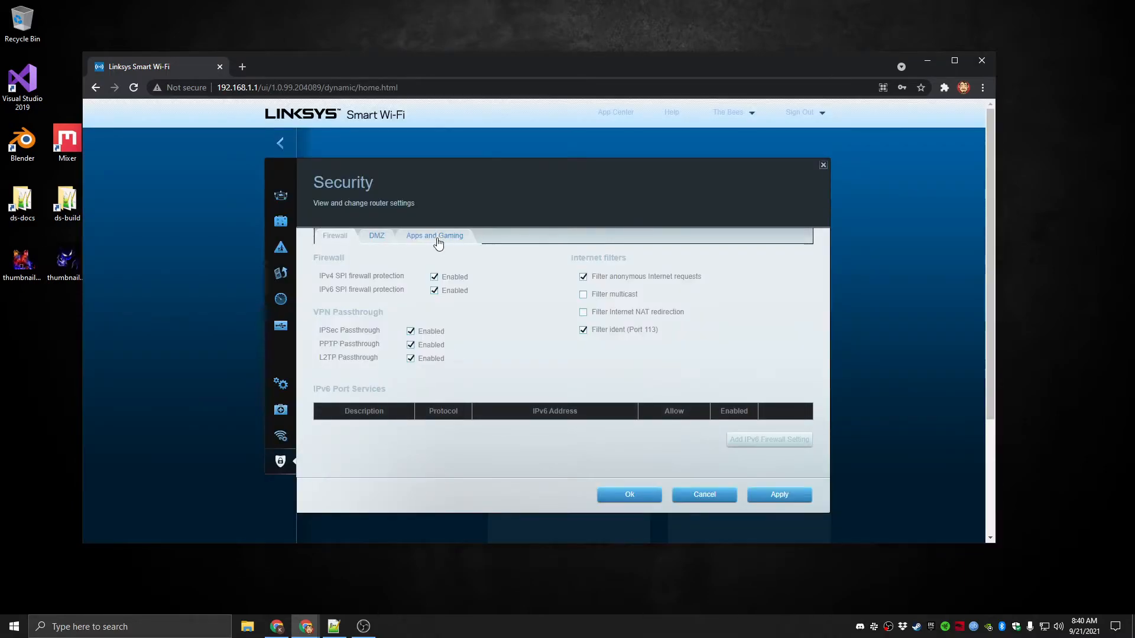
left_click(444, 238)
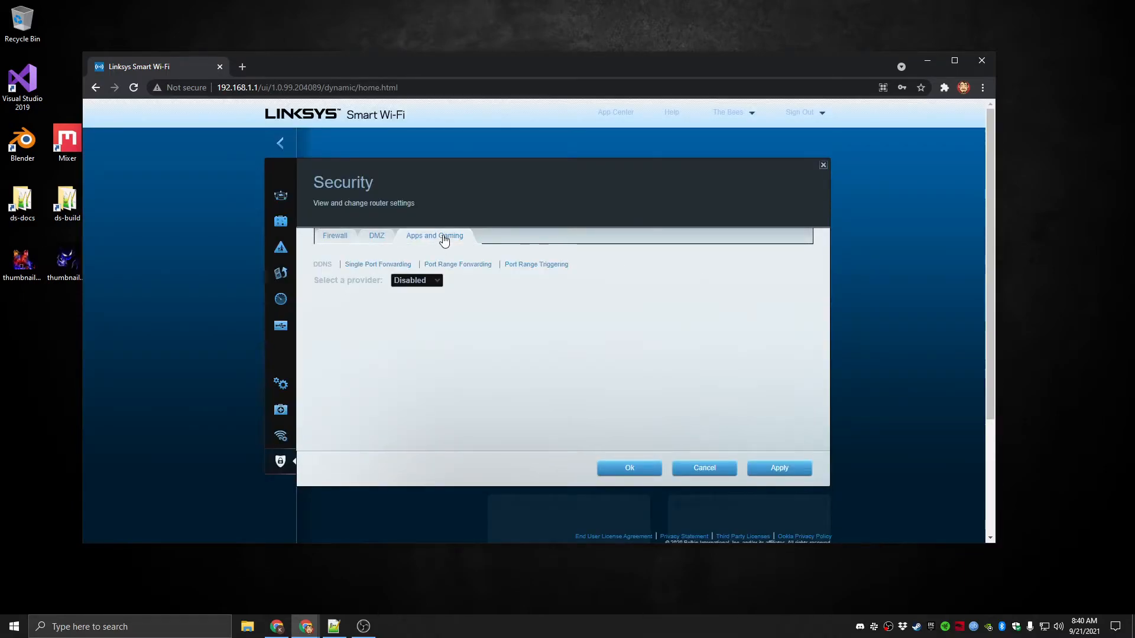
left_click(376, 265)
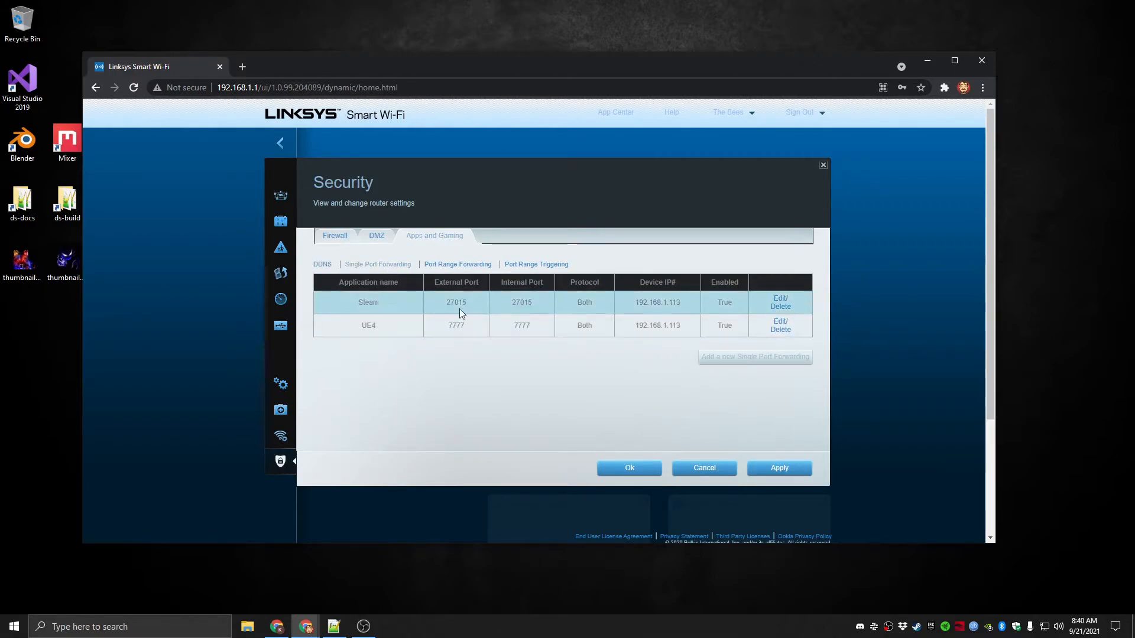
Check the forwarded ports and protocols of the Steam and UE4 entries, and move the browser window out of the way
left_click_drag(448, 305, 466, 303)
left_click(455, 302)
double_click(456, 302)
left_click_drag(448, 325, 467, 324)
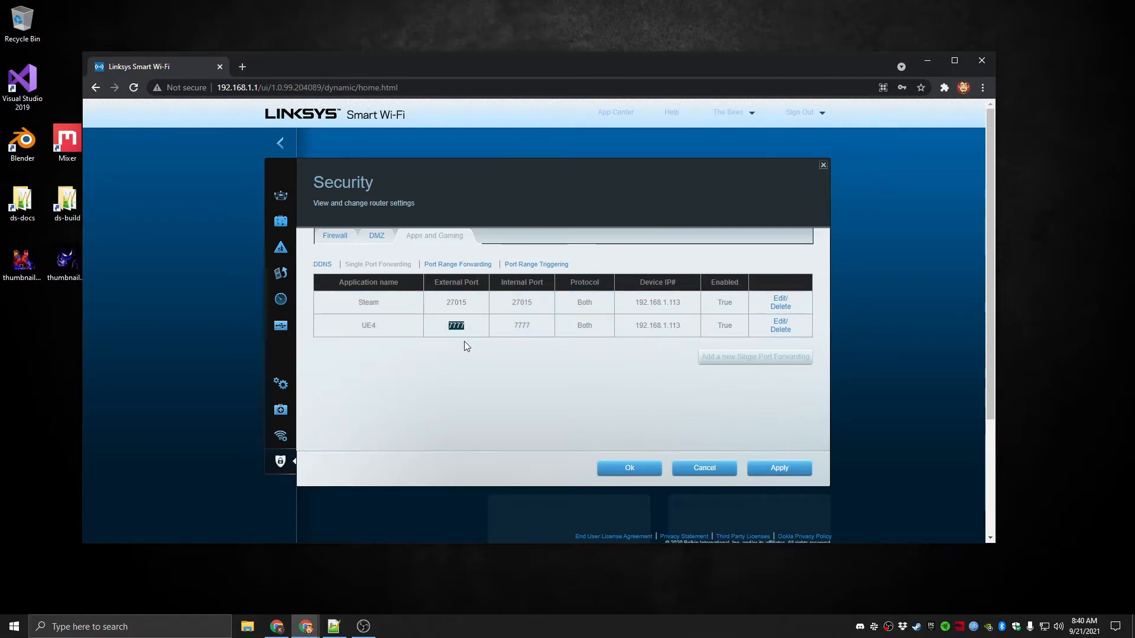
left_click(582, 302)
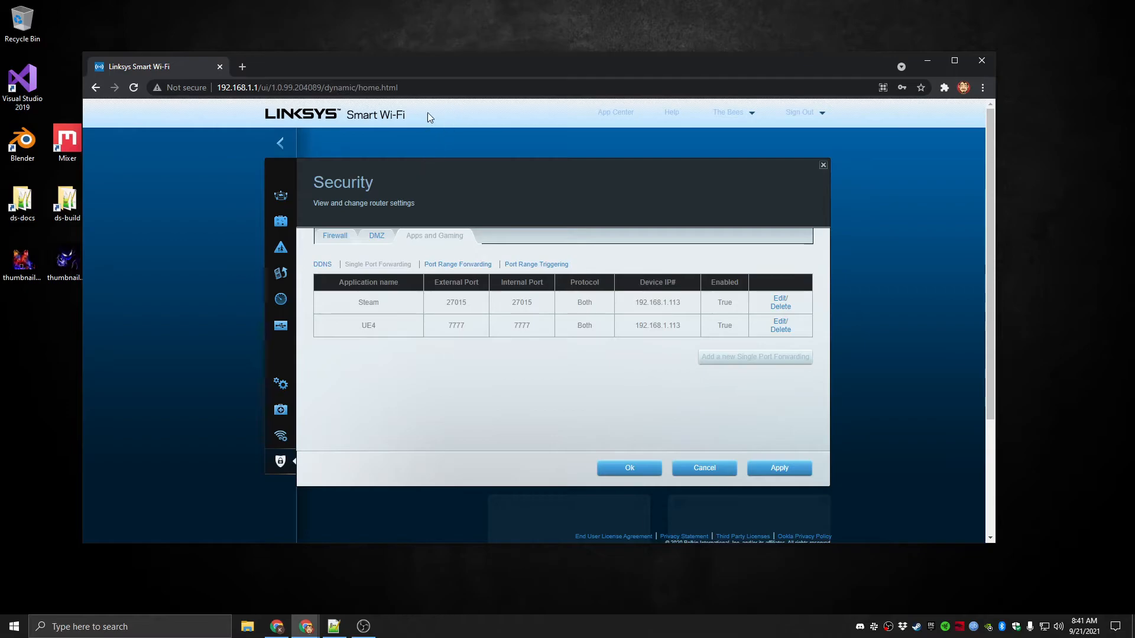
left_click_drag(447, 62, 0, 142)
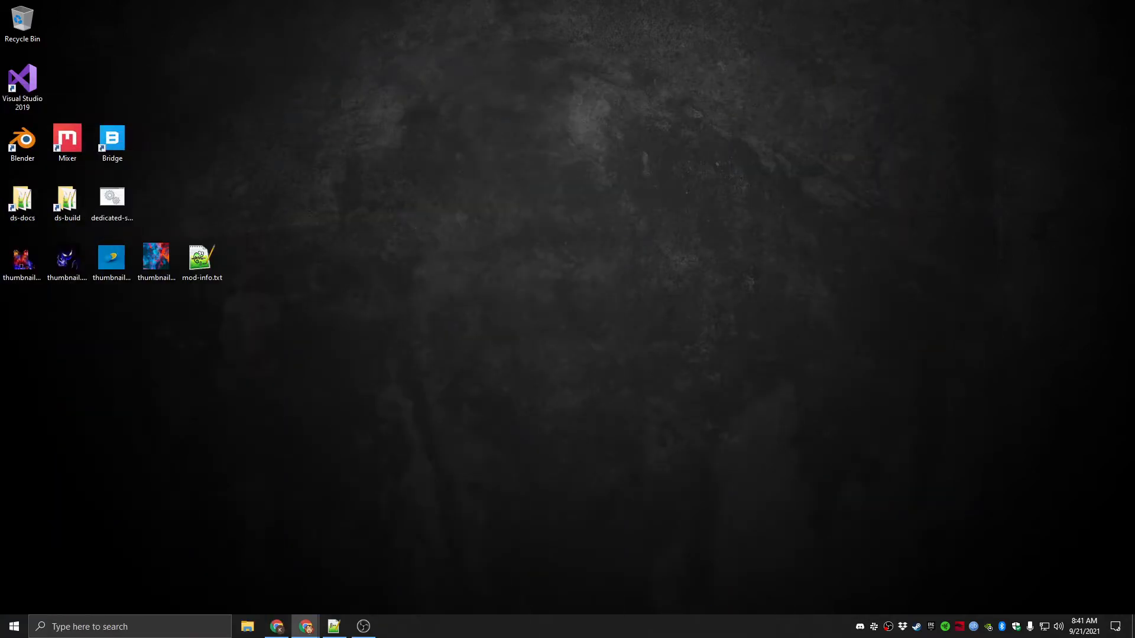
Open Windows Defender Firewall with Advanced Security, display the Inbound Rules, and widen the window to show more columns
left_click(26, 629)
type("windows")
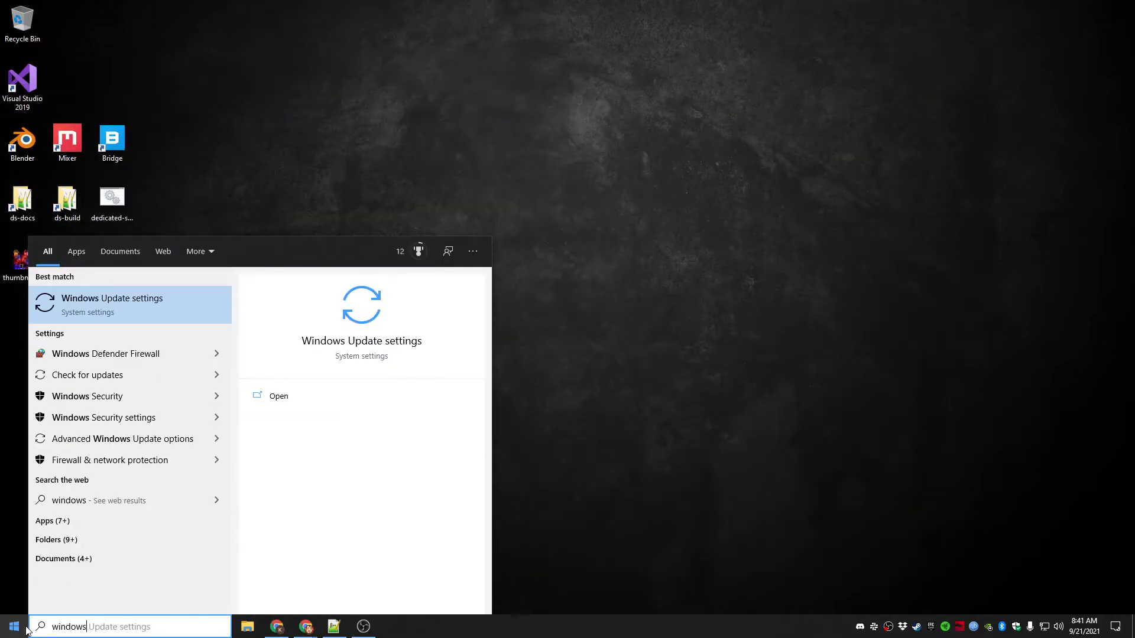
left_click(155, 355)
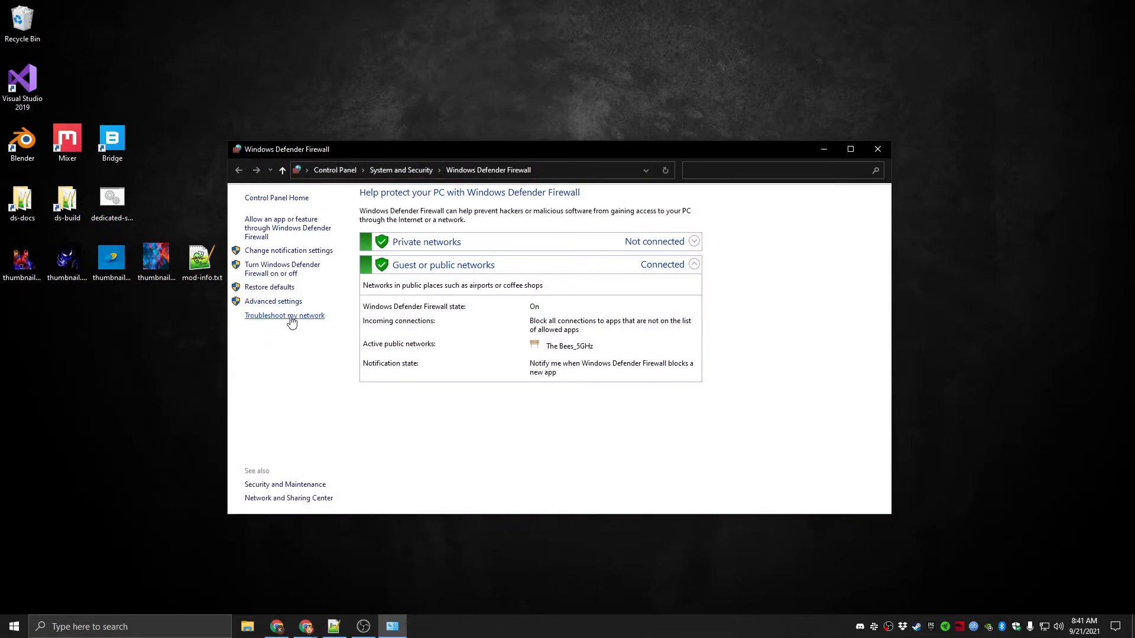
left_click(275, 301)
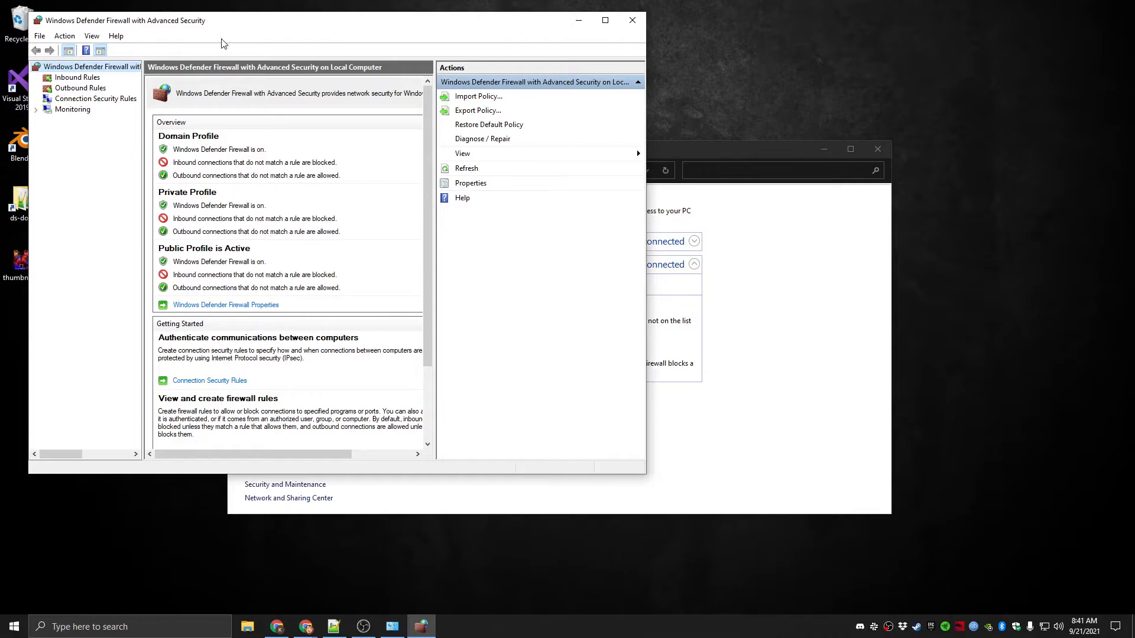
left_click(77, 77)
left_click_drag(210, 24, 338, 57)
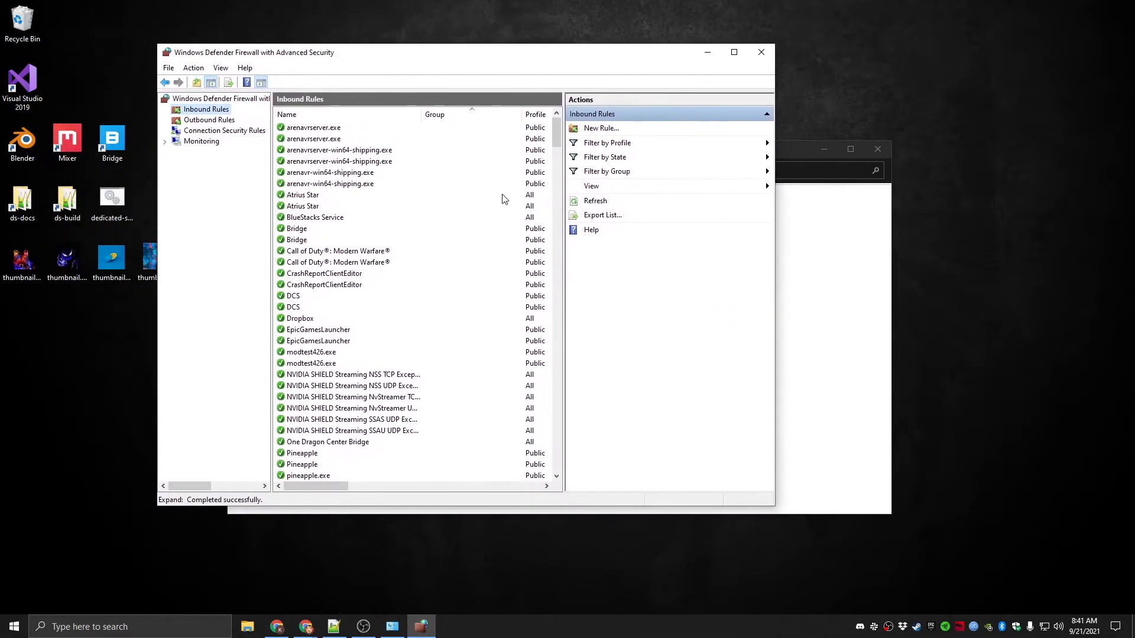
left_click_drag(774, 416, 1040, 395)
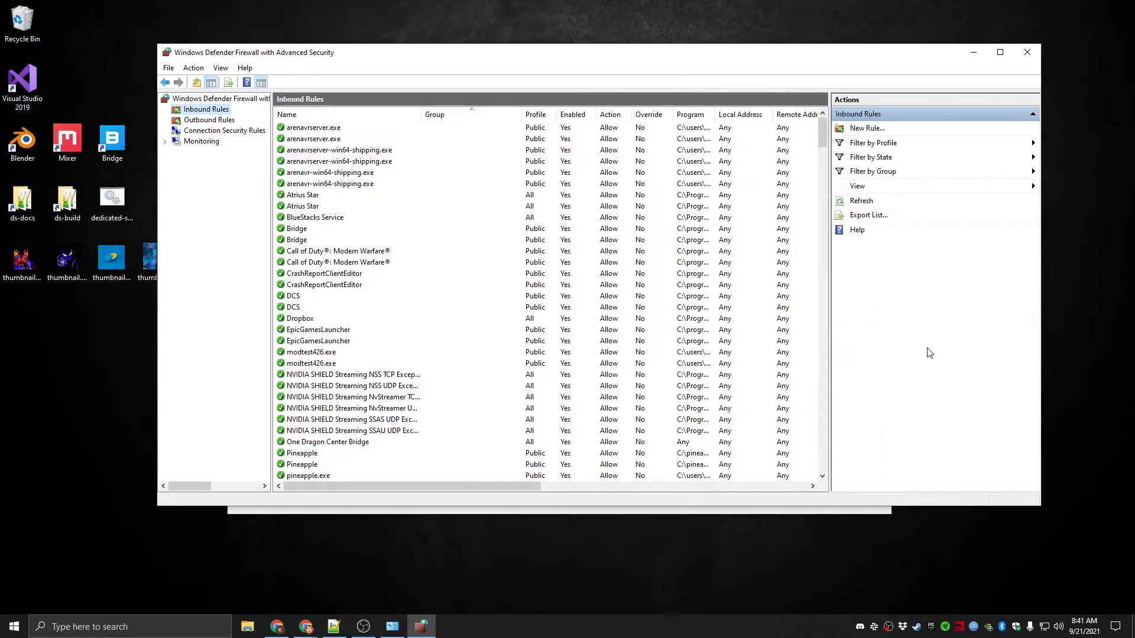
Find the UE4 & Steam TCP and UDP inbound rules and check their protocols and local ports
left_click_drag(822, 141, 850, 222)
left_click(362, 340)
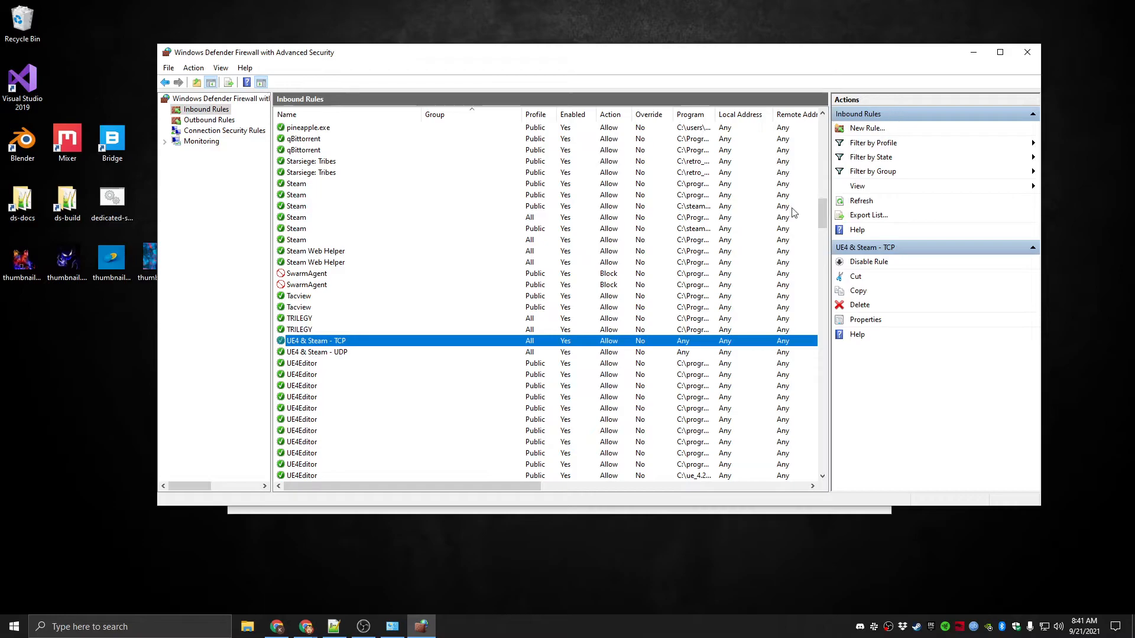
left_click(1000, 52)
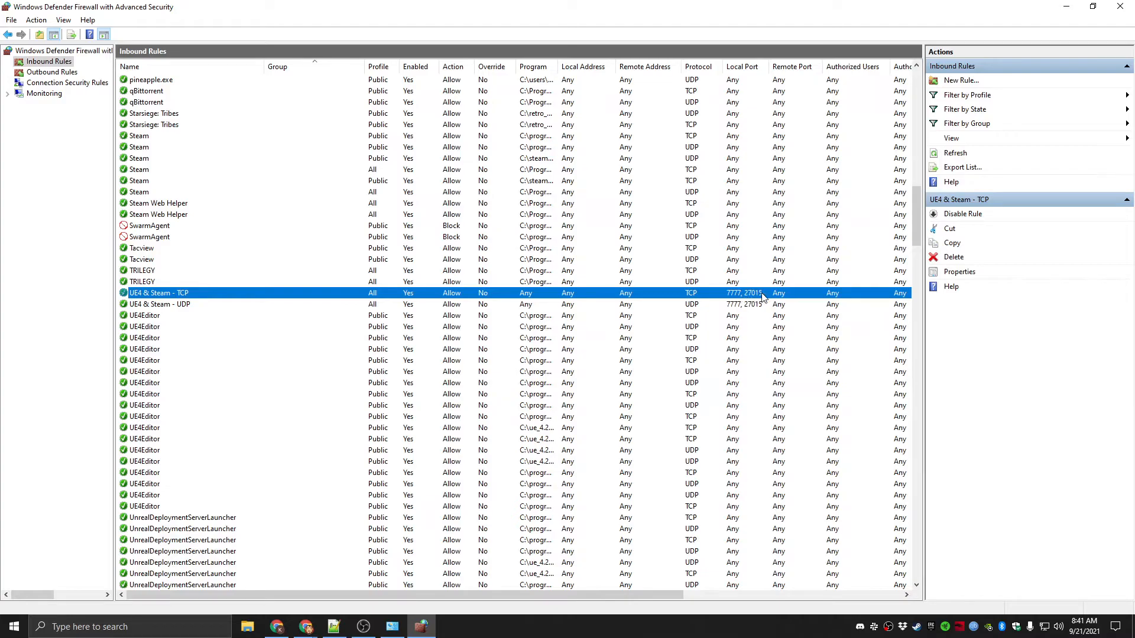
left_click(693, 306)
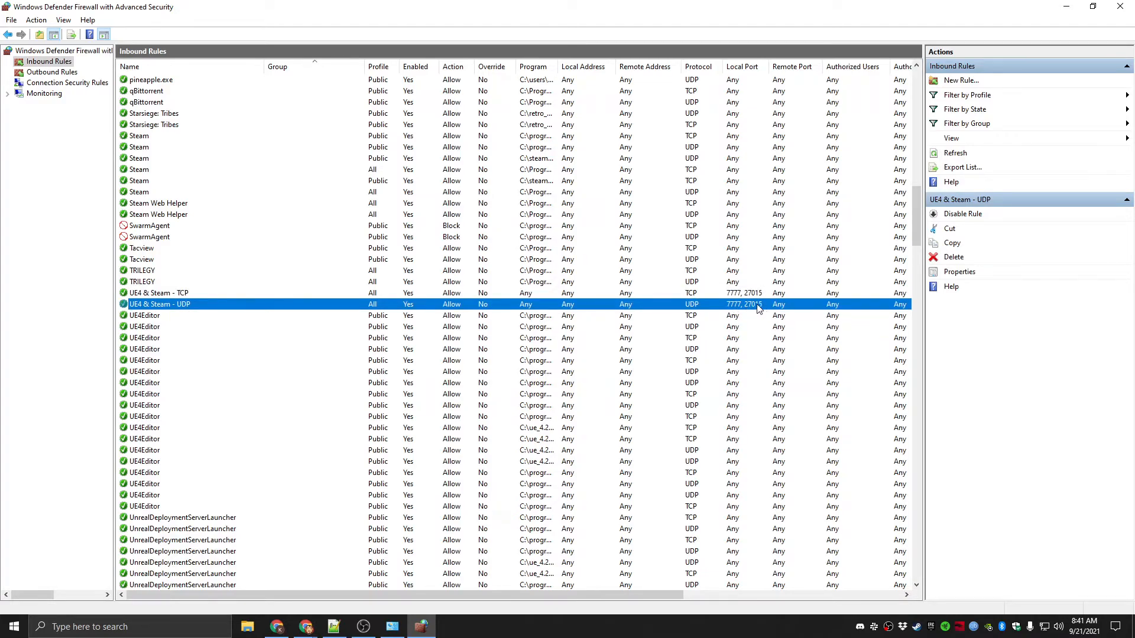
Walk through a new inbound port rule allowing TCP on local ports 7777, 27015, and cancel it at the naming page
left_click(972, 84)
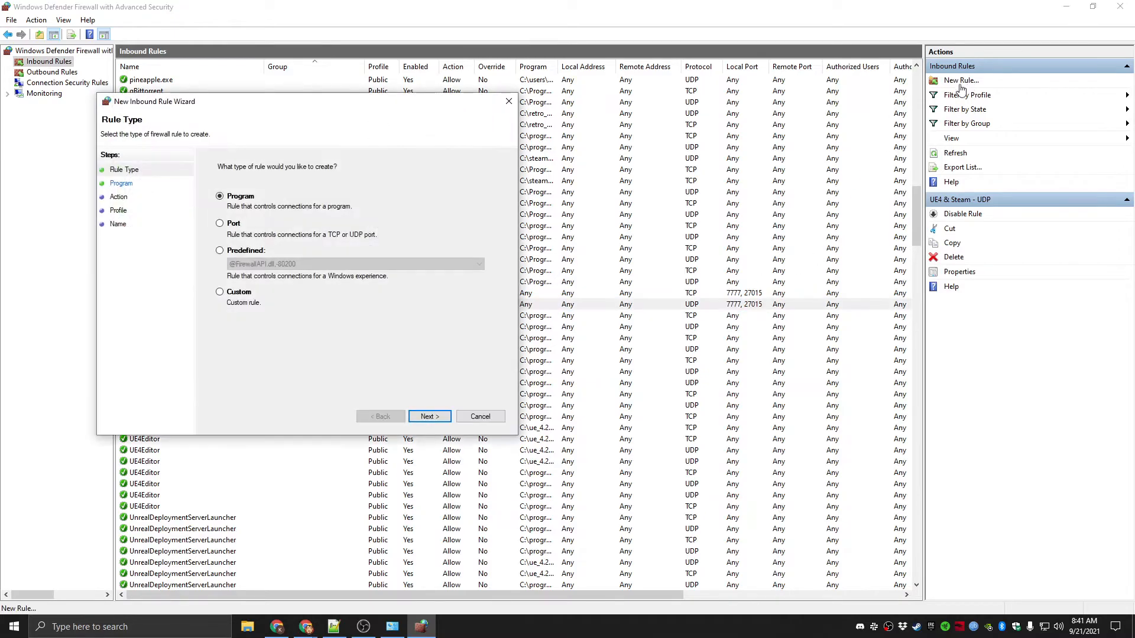
left_click(220, 223)
left_click(429, 417)
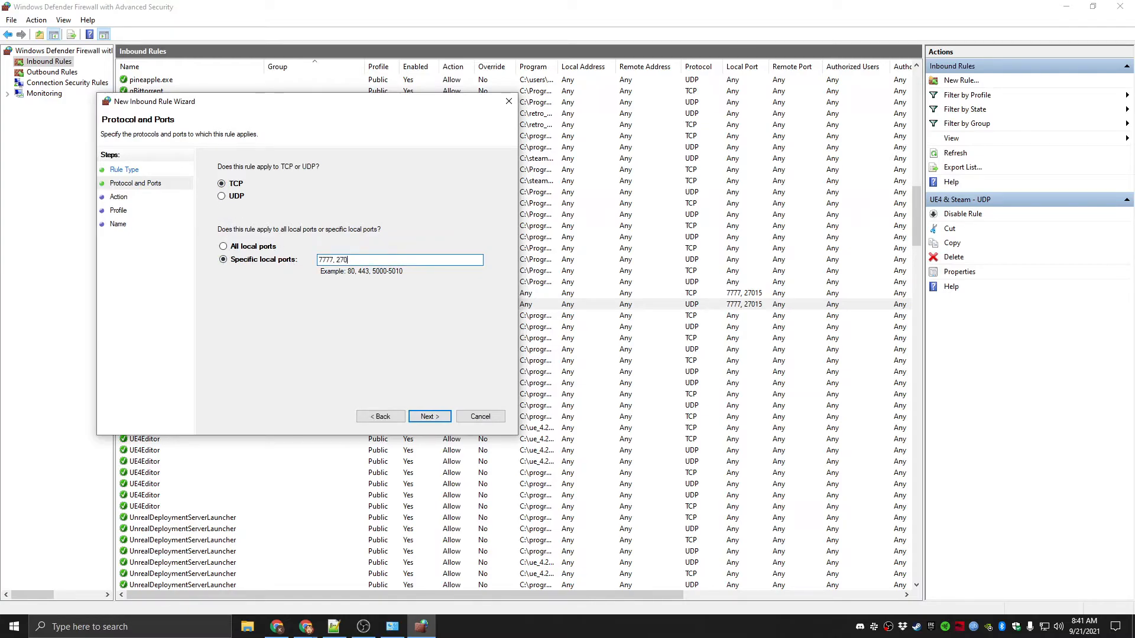
left_click(429, 417)
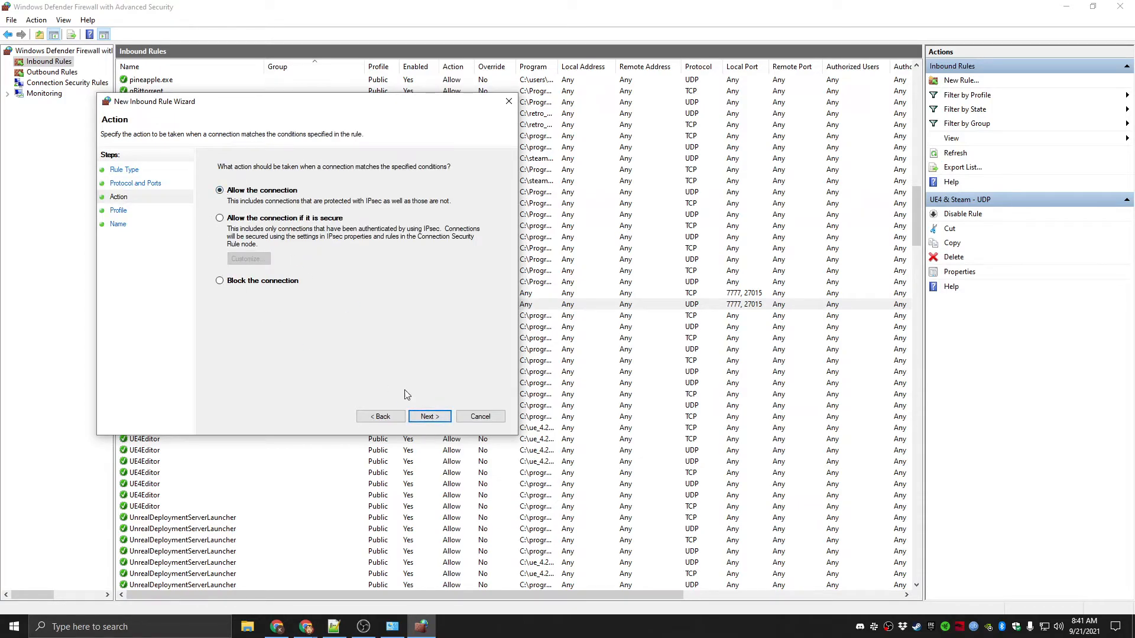
left_click(430, 416)
left_click(442, 421)
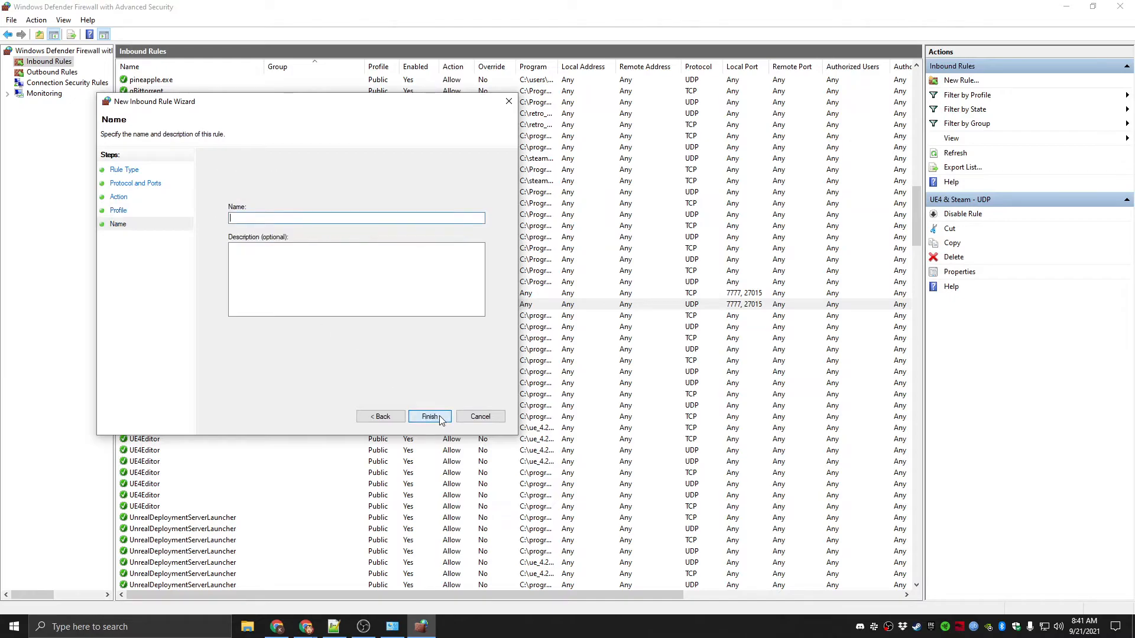
left_click(479, 417)
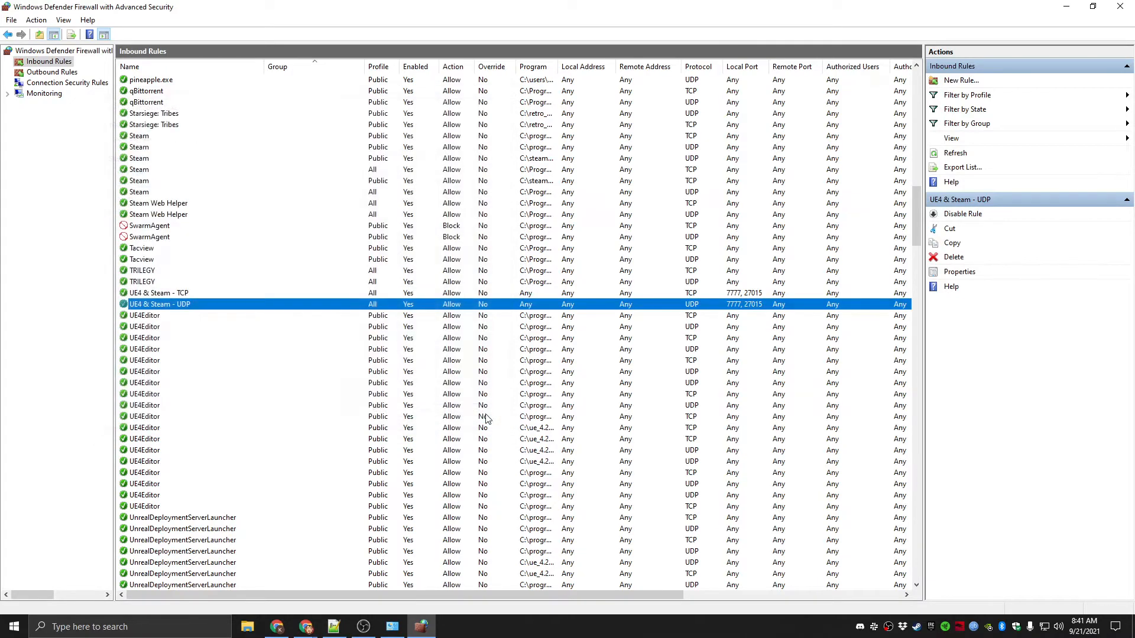
Compare the protocols of the UE4 & Steam TCP and UDP rules, and close both firewall windows
left_click(693, 295)
left_click(693, 305)
left_click(692, 296)
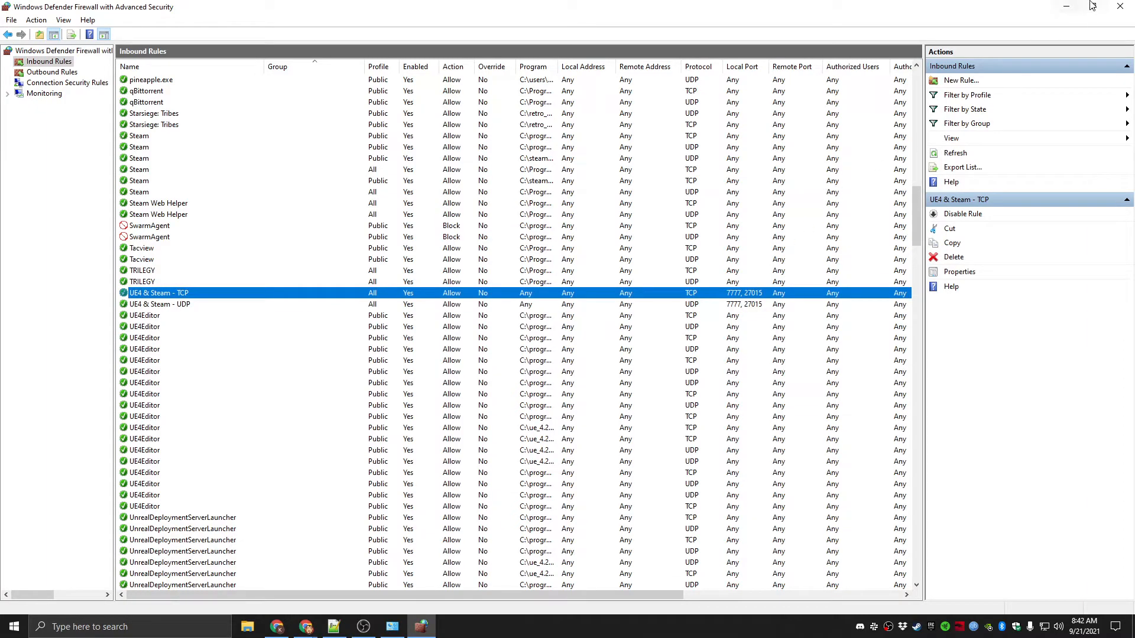
left_click(1120, 6)
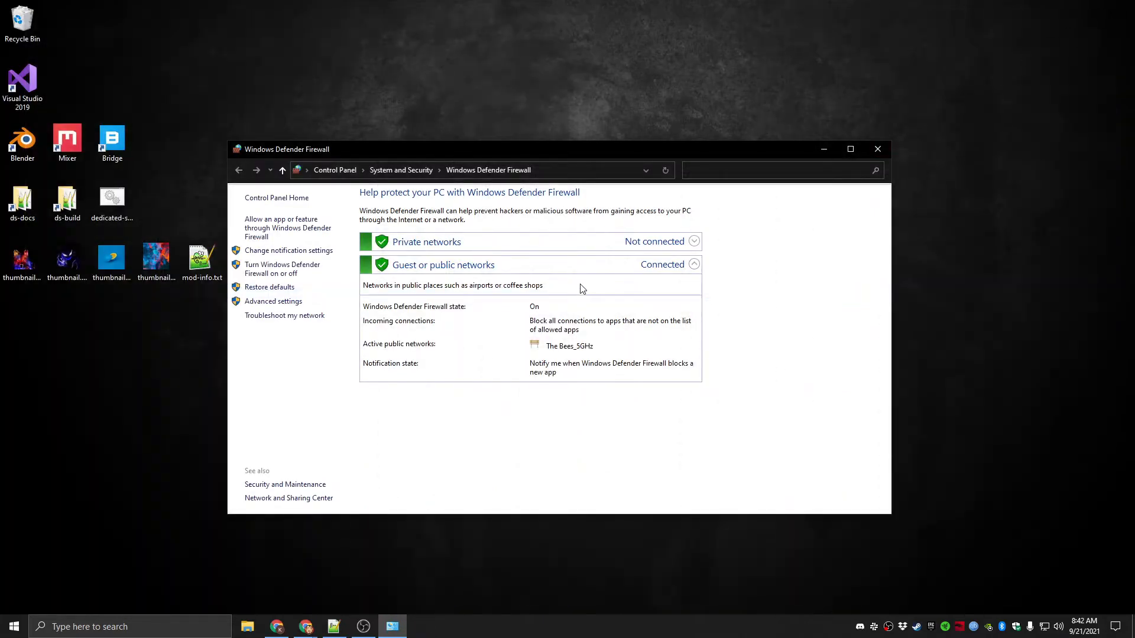
left_click(878, 150)
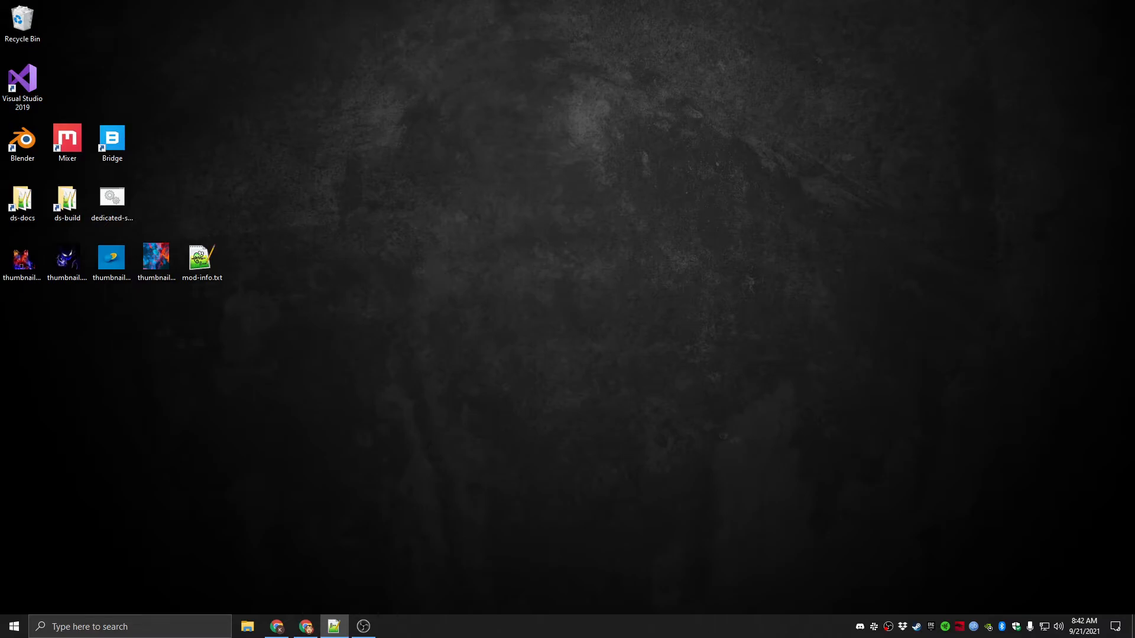
Run launch-server.bat from the TRILEGYServerStuff folder in Downloads to start the dedicated server
left_click(247, 627)
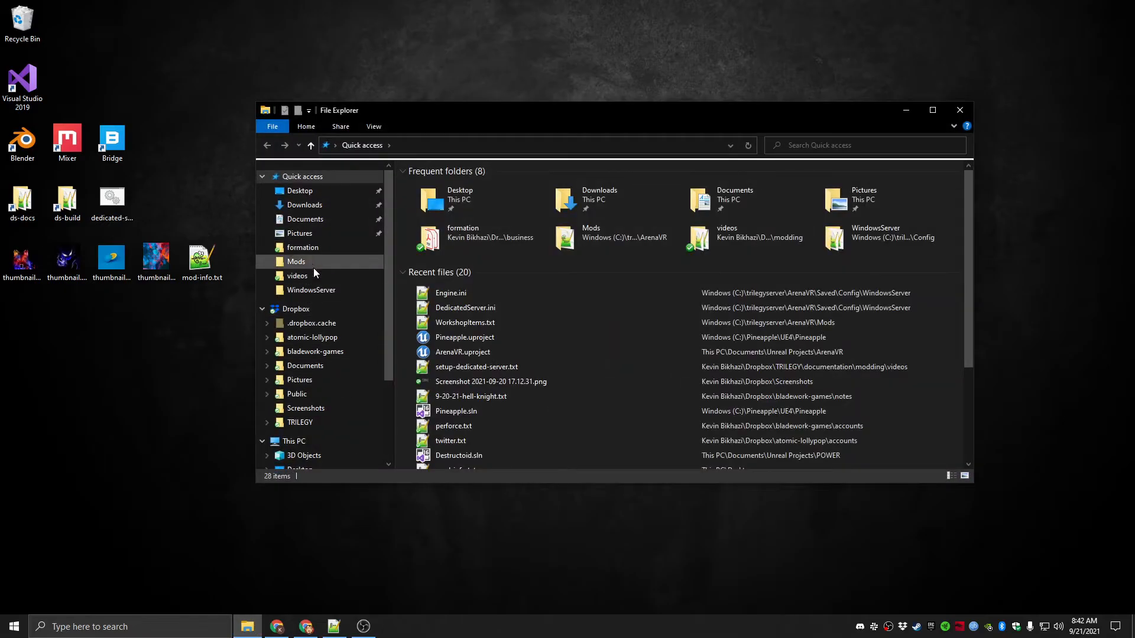
left_click(313, 208)
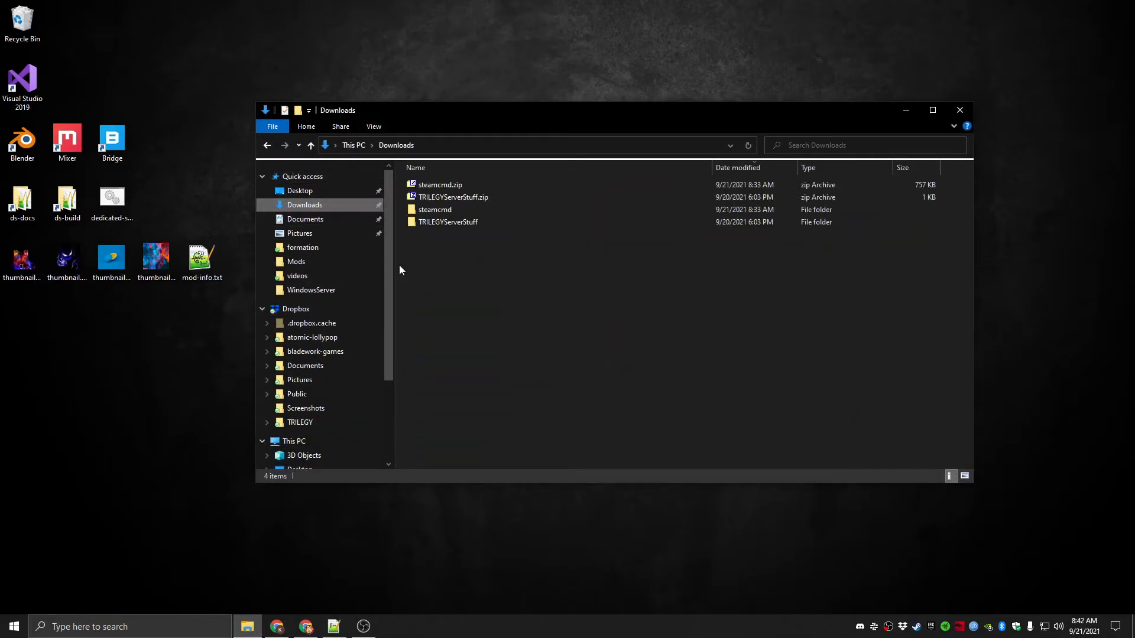
double_click(449, 223)
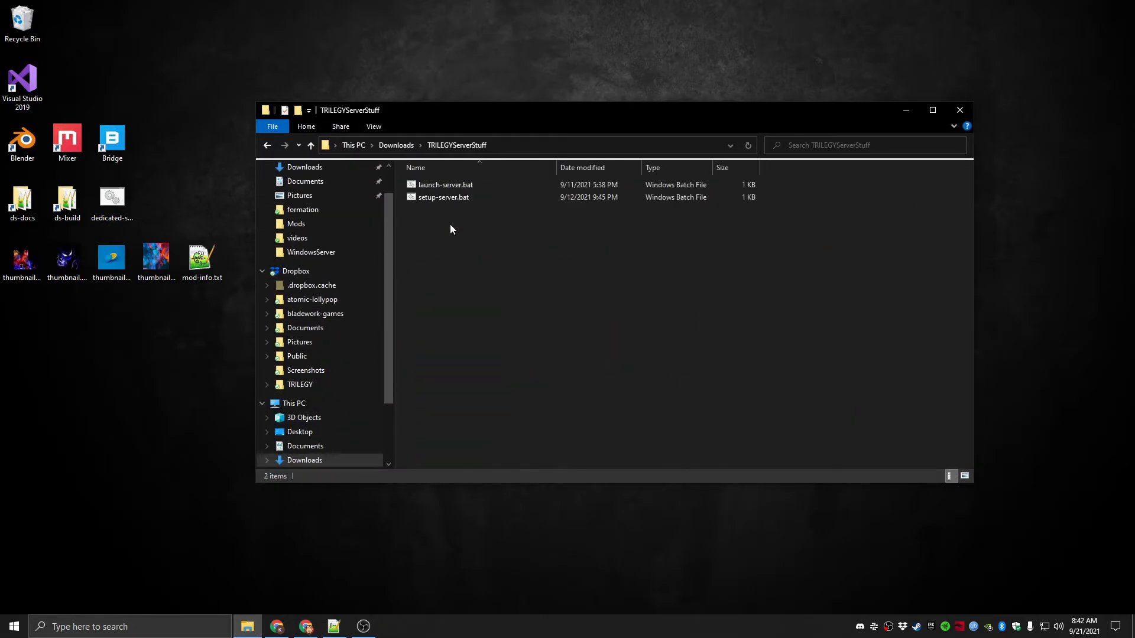
double_click(441, 186)
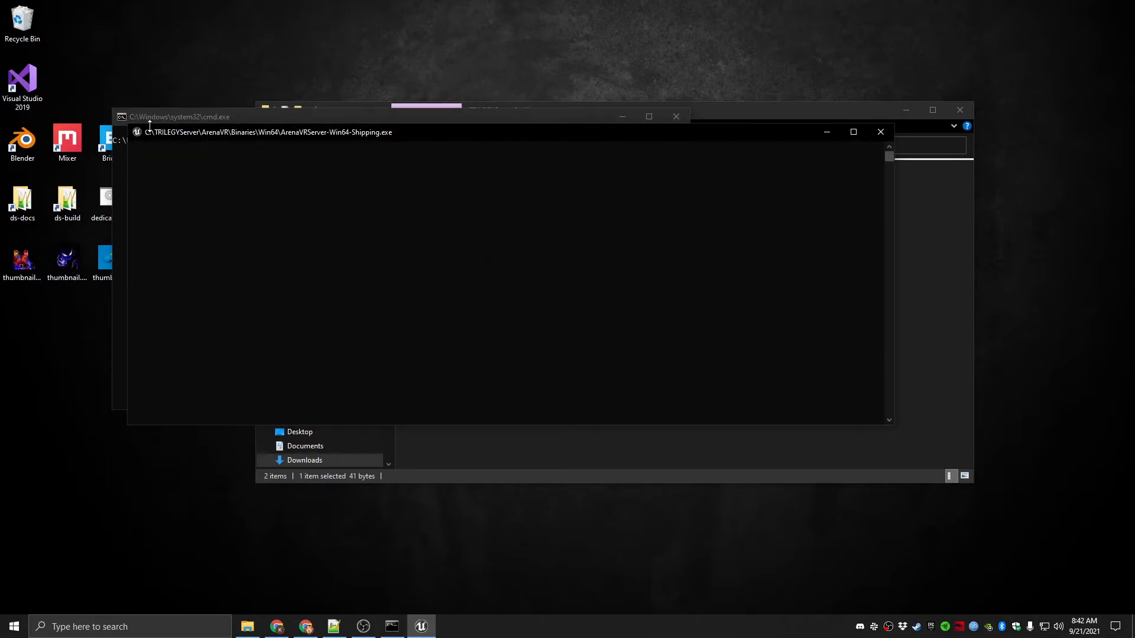
Rearrange the command window and the ArenaVRServer console window on the desktop so that both can be seen
left_click_drag(170, 132, 190, 156)
left_click_drag(189, 117, 128, 61)
left_click_drag(679, 157, 588, 98)
left_click_drag(144, 100, 169, 98)
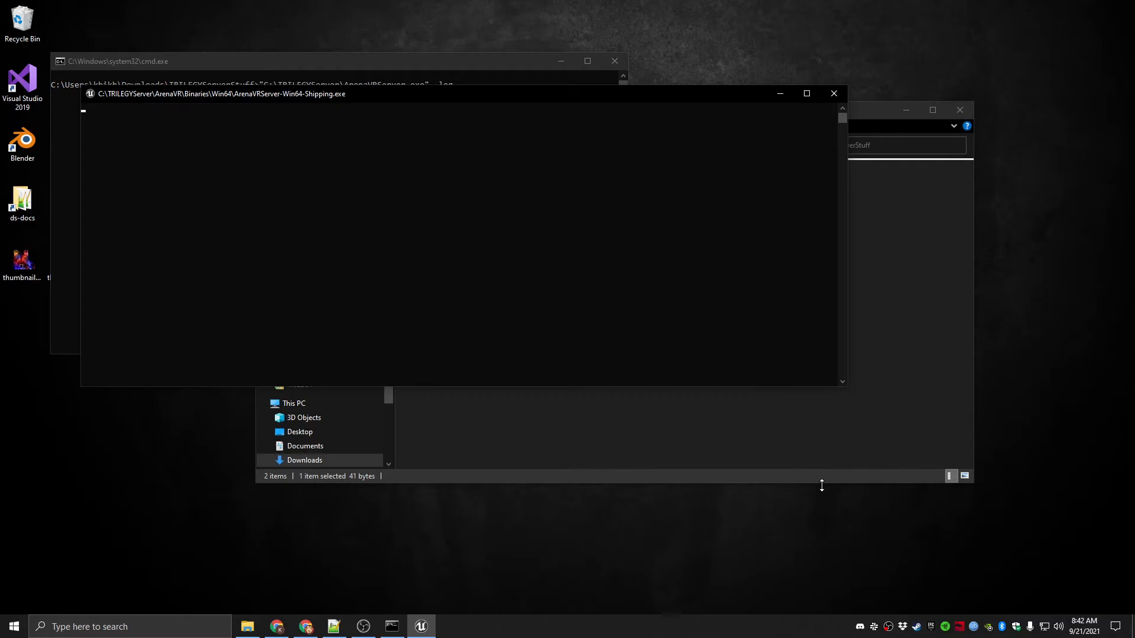
Switch to Steam, open its server browser, filter the internet servers by the game TRILEGY and refresh the list
left_click(916, 626)
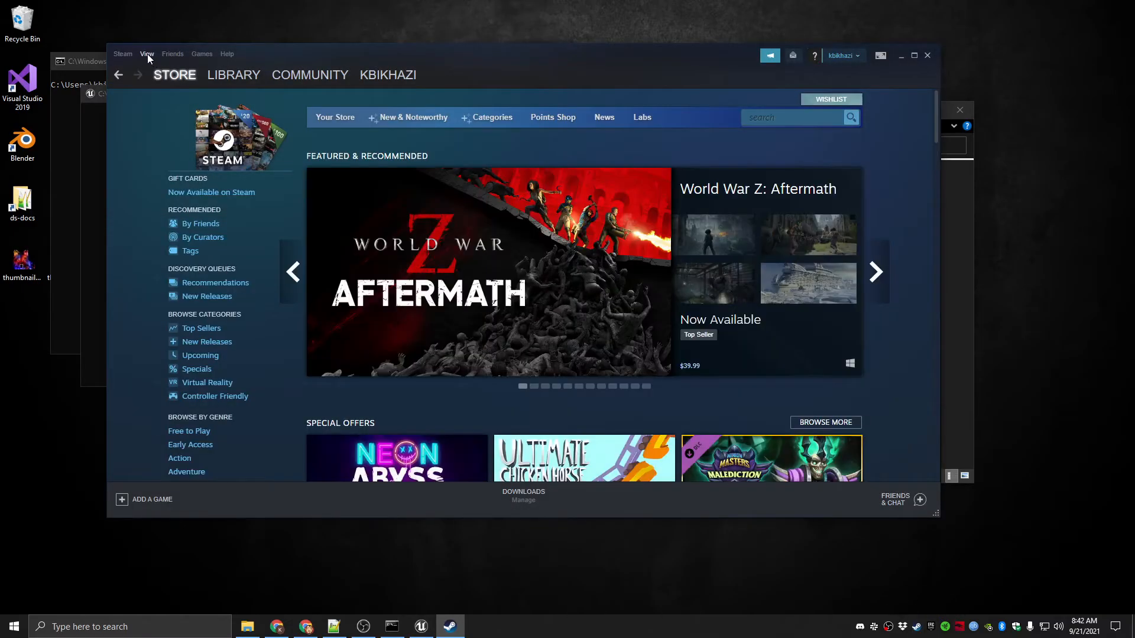
left_click(147, 54)
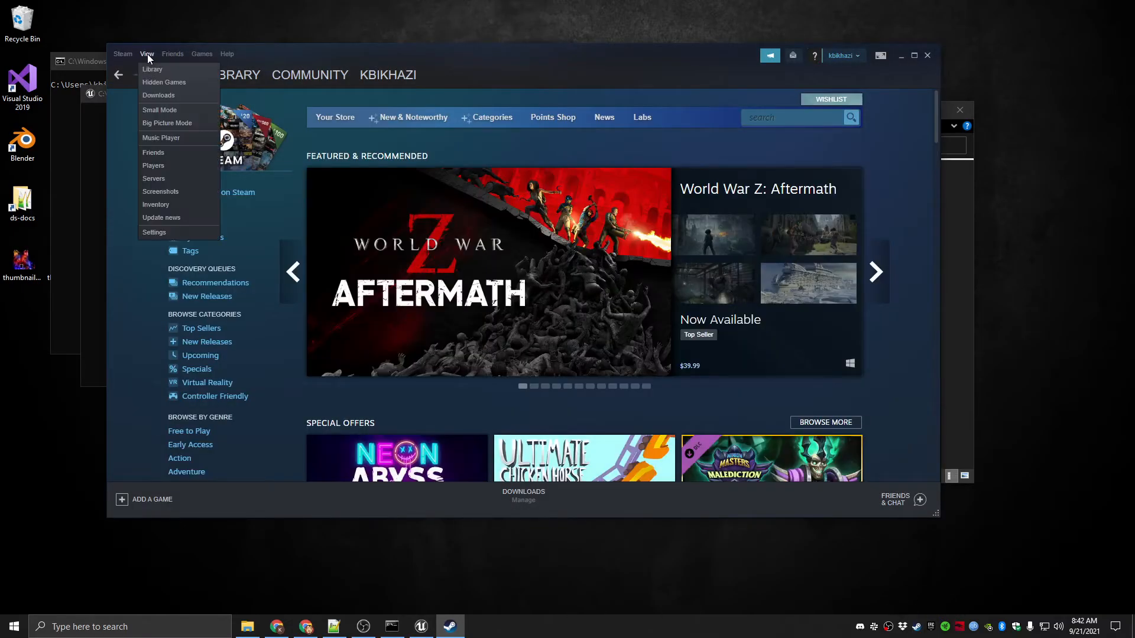
left_click(158, 178)
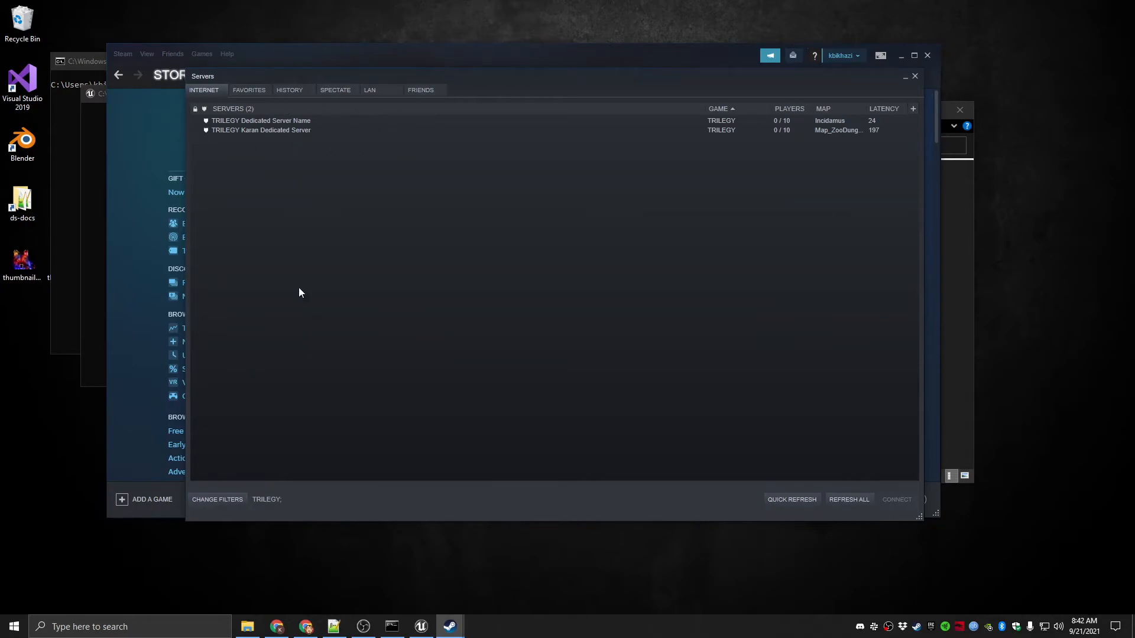
left_click(233, 502)
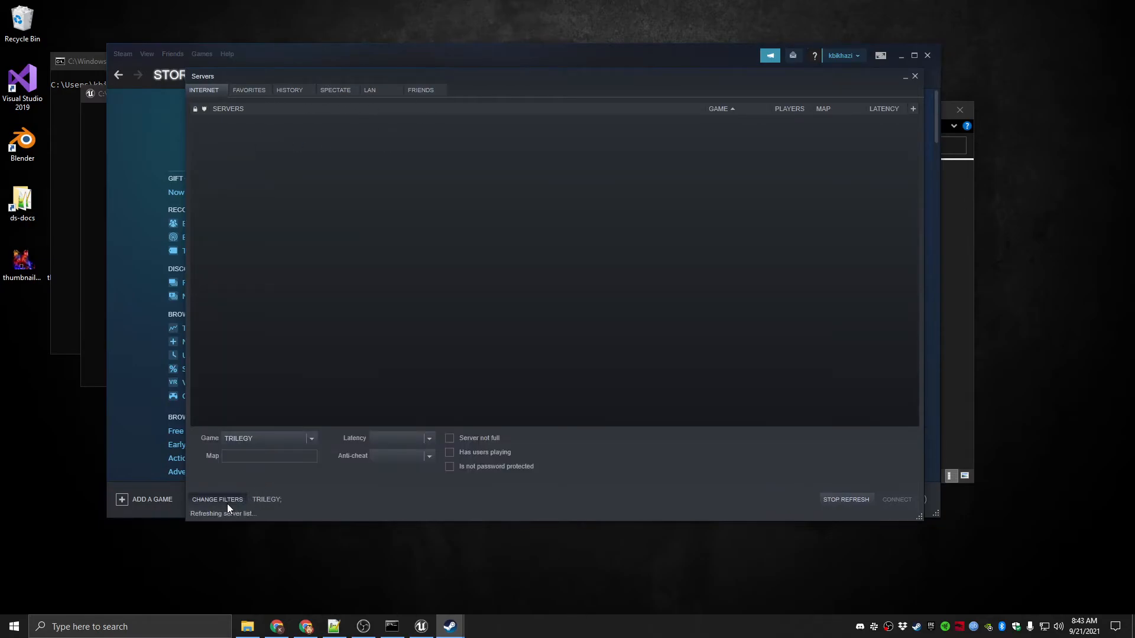
left_click(311, 440)
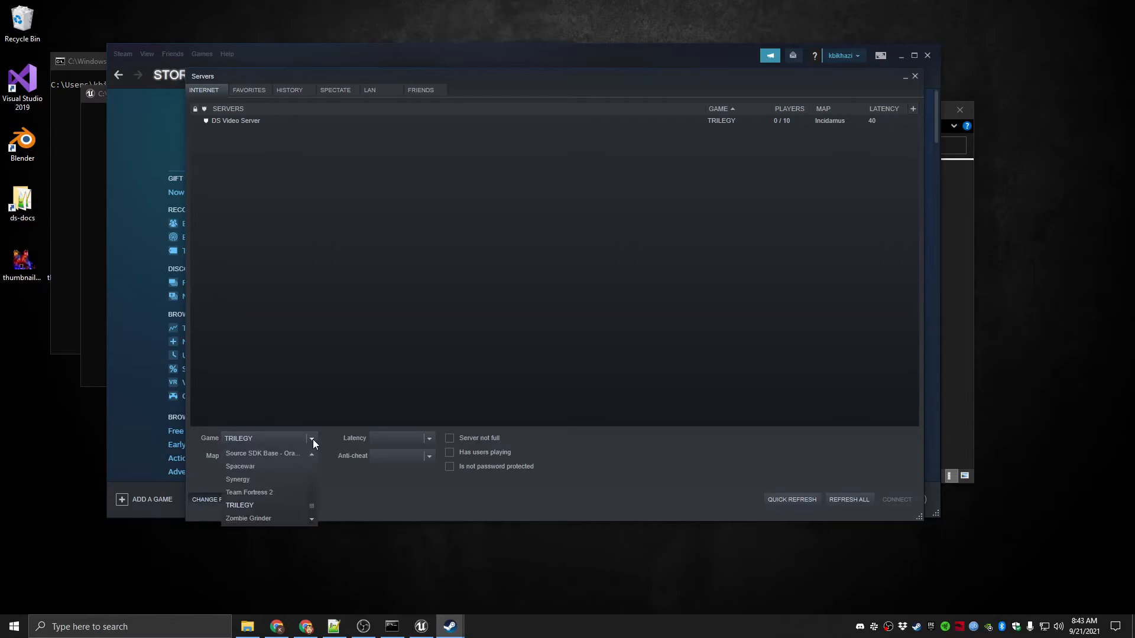
left_click(247, 505)
left_click(853, 500)
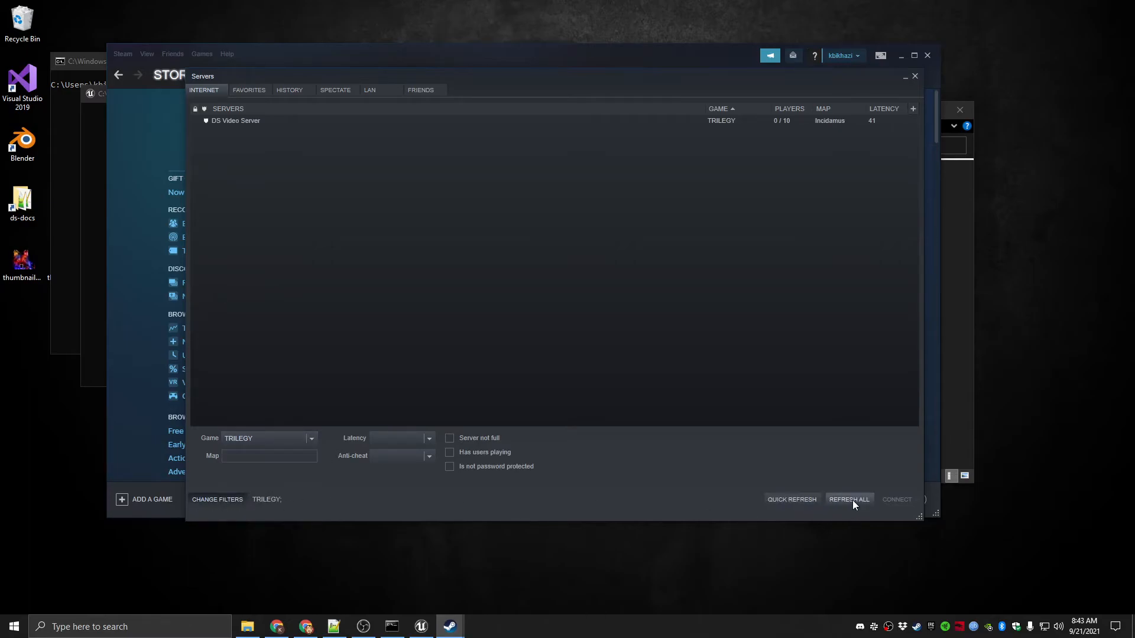
Select DS Video Server in the server list, and close the server browser and the main Steam window
left_click(247, 122)
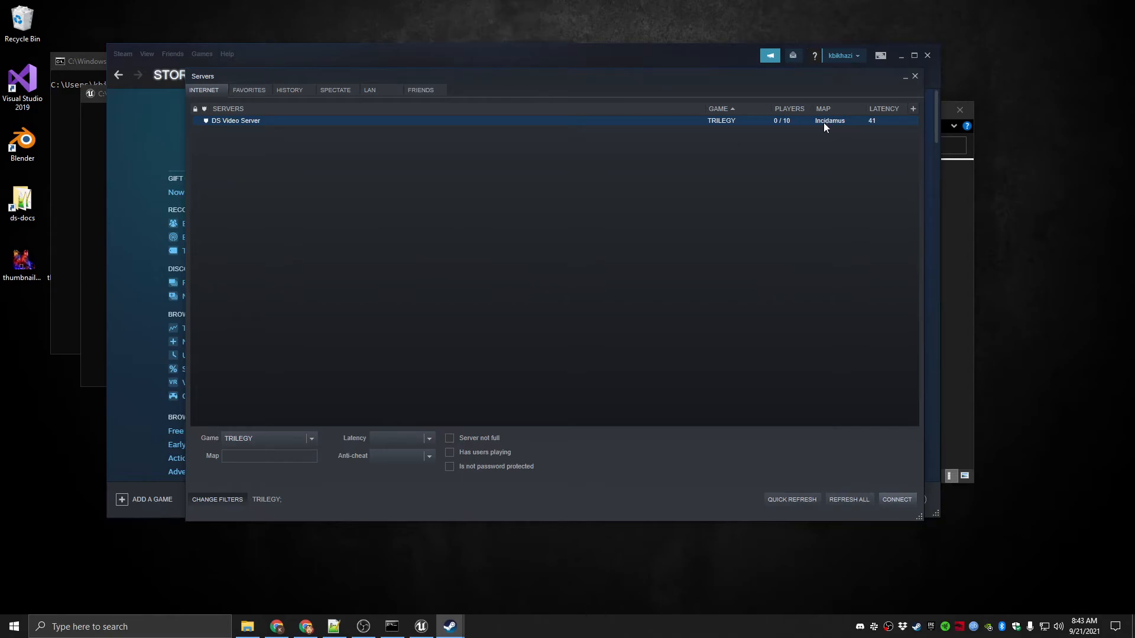
left_click(914, 77)
left_click(927, 55)
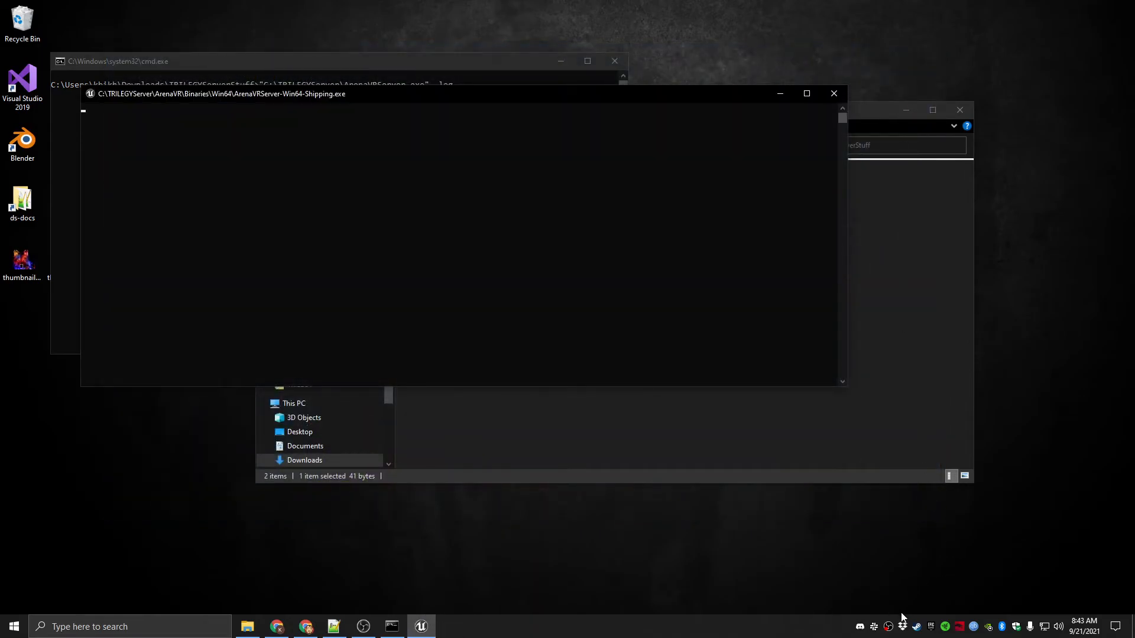
Reopen Steam, launch TRILEGY from the library and join DS Video Server from the in-game server list
double_click(916, 626)
left_click(234, 75)
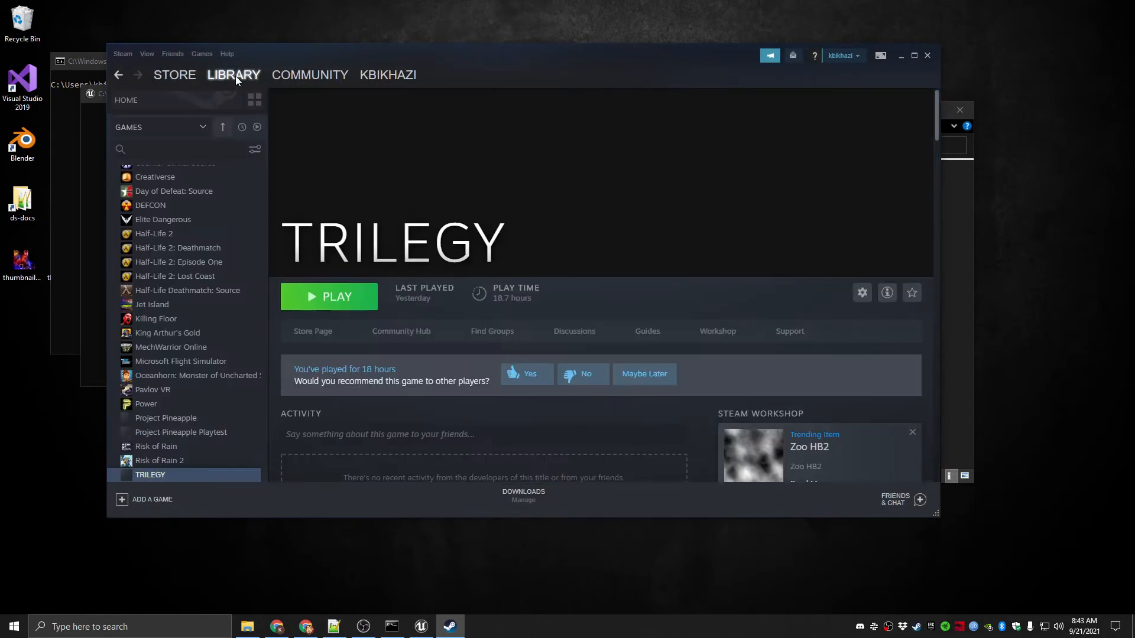
left_click(330, 299)
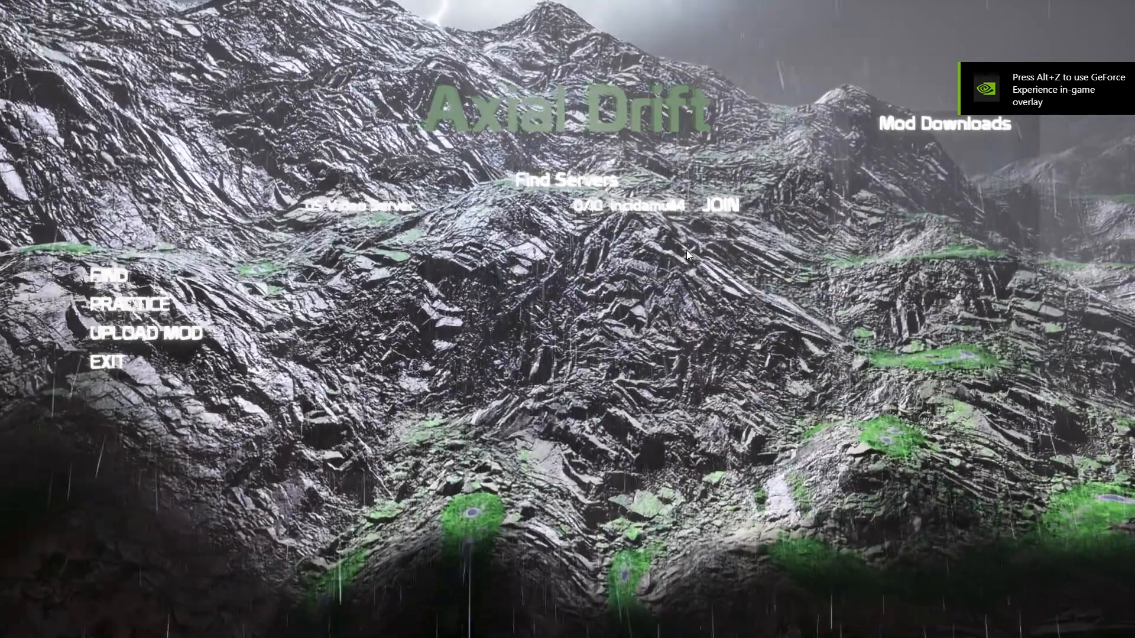
left_click(721, 207)
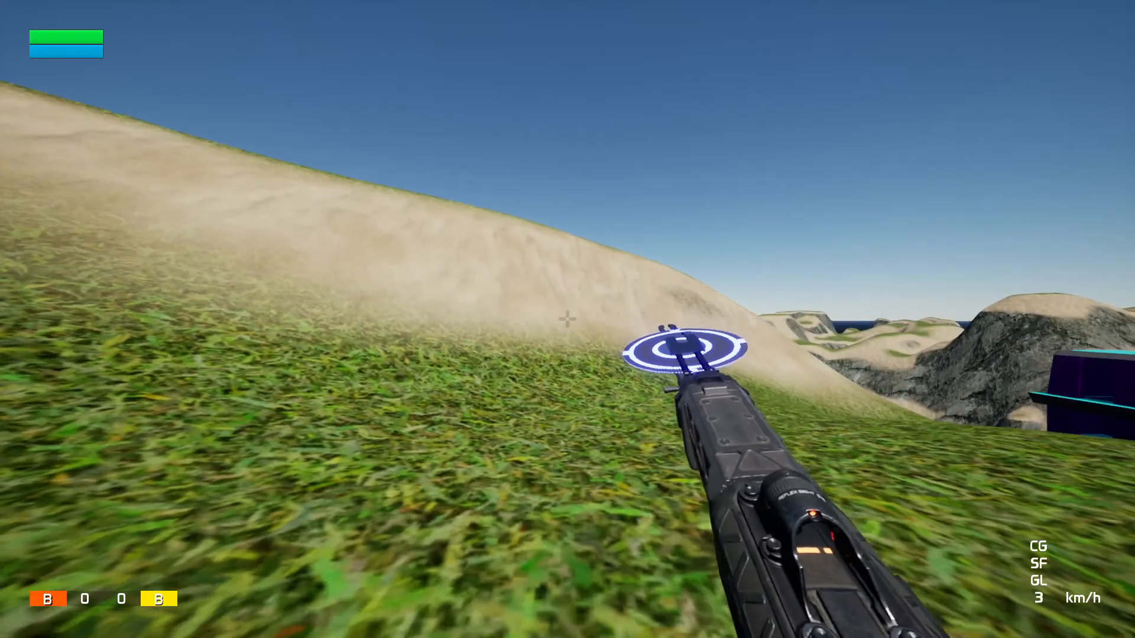
key("w")
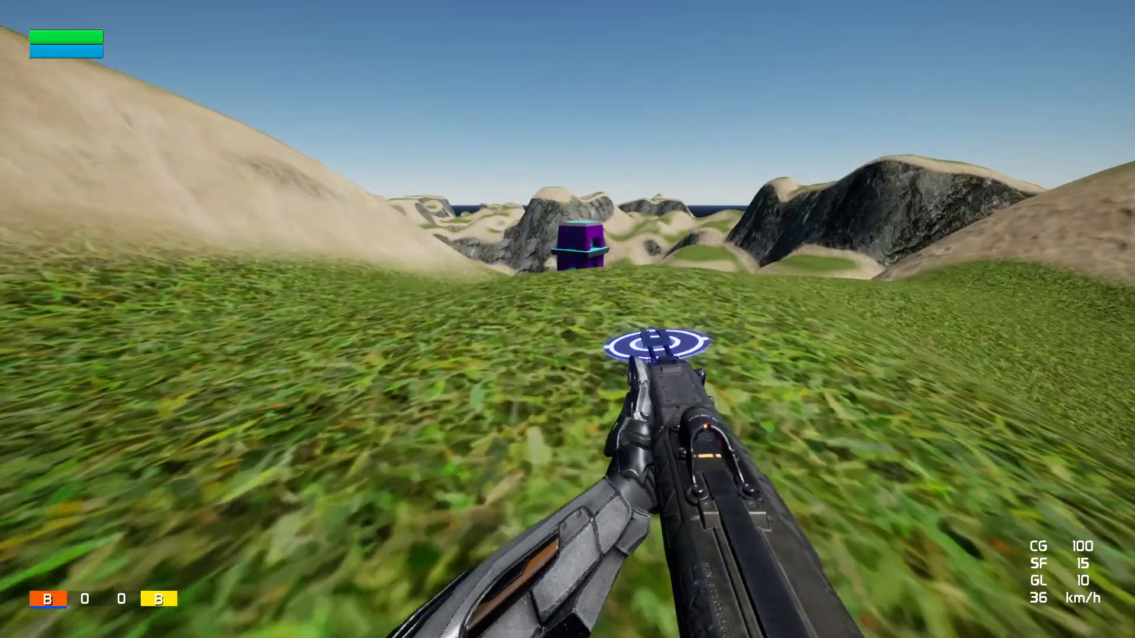
key("space")
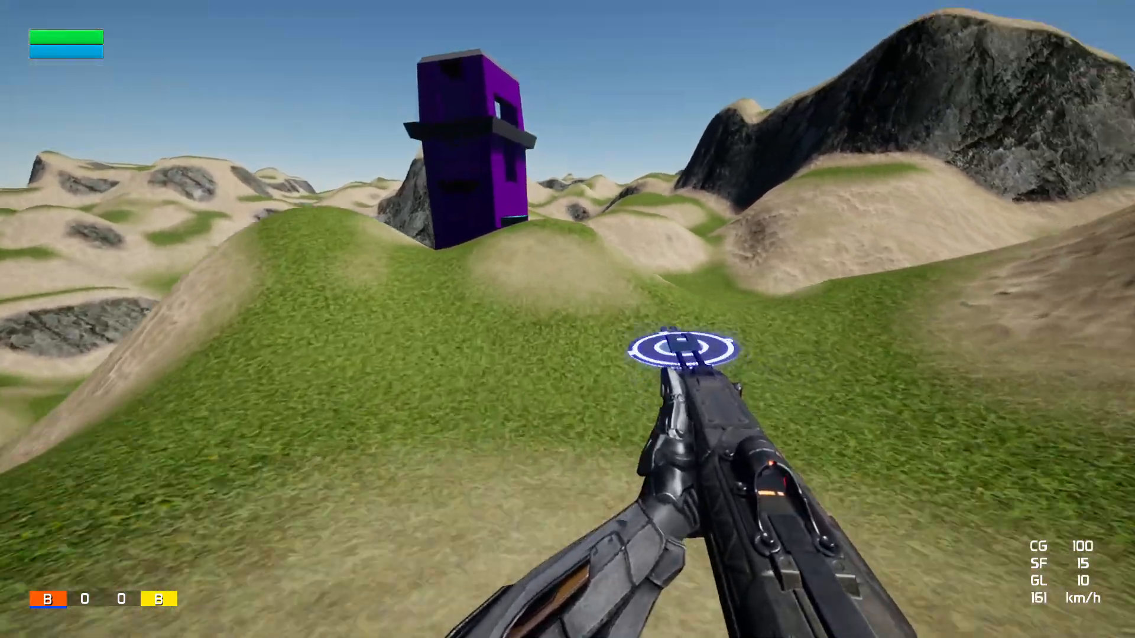
key("space")
key("space")
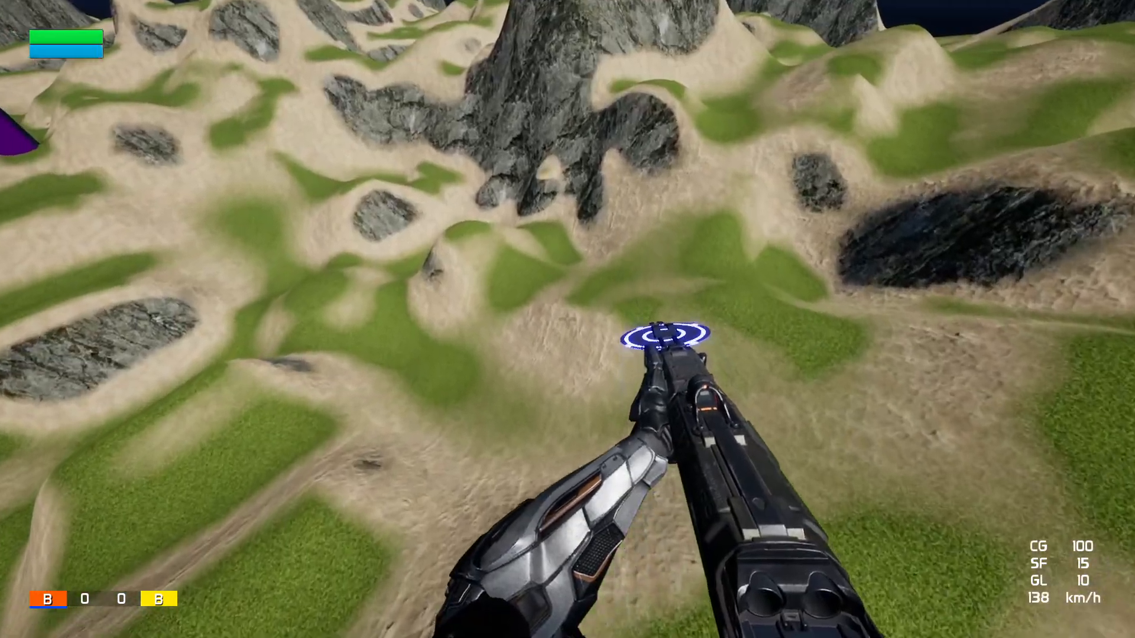
key("space")
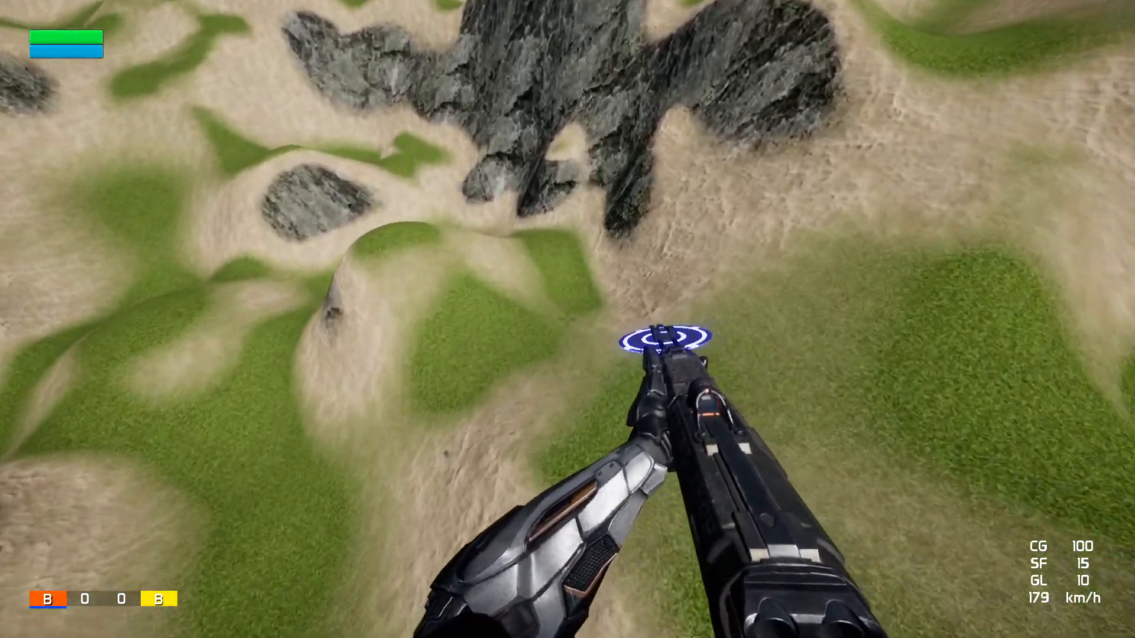
key("space")
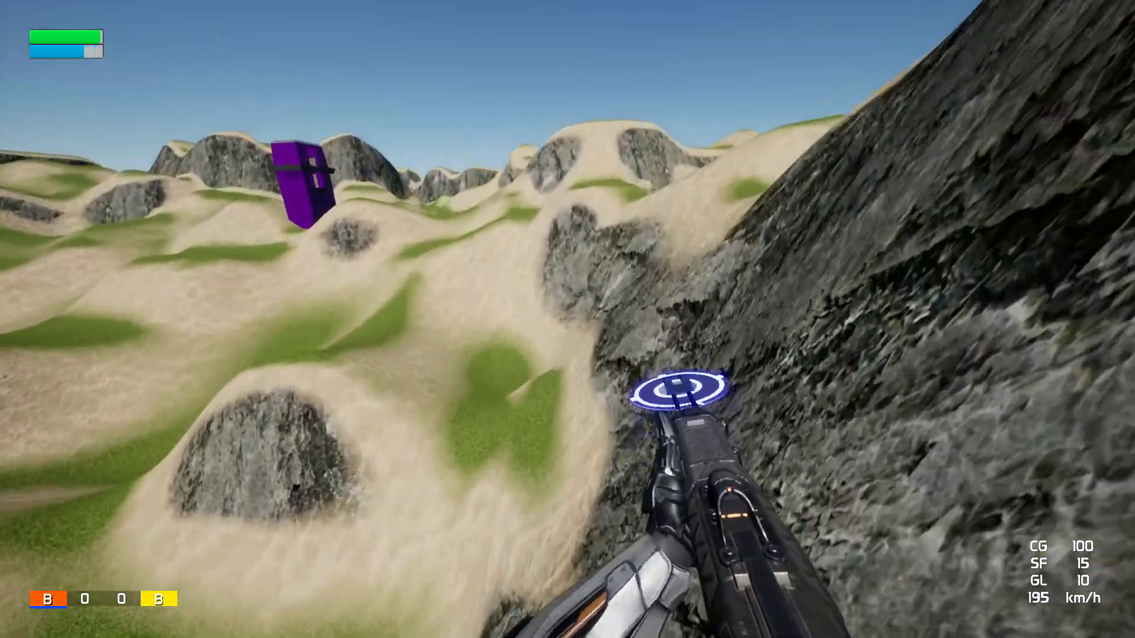
key("space")
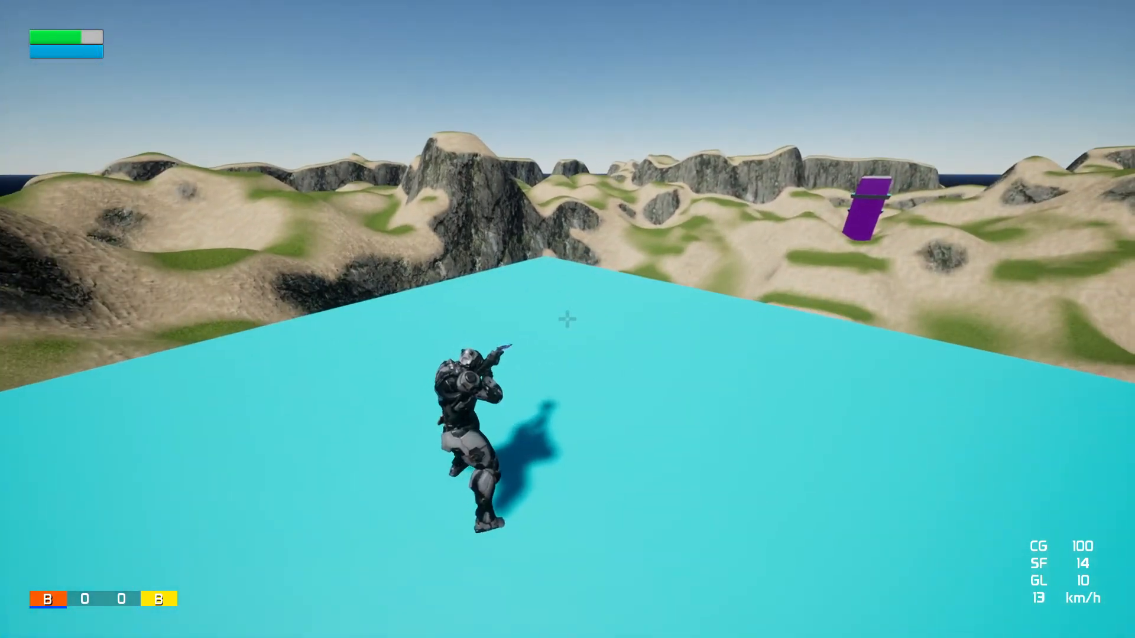
key("space")
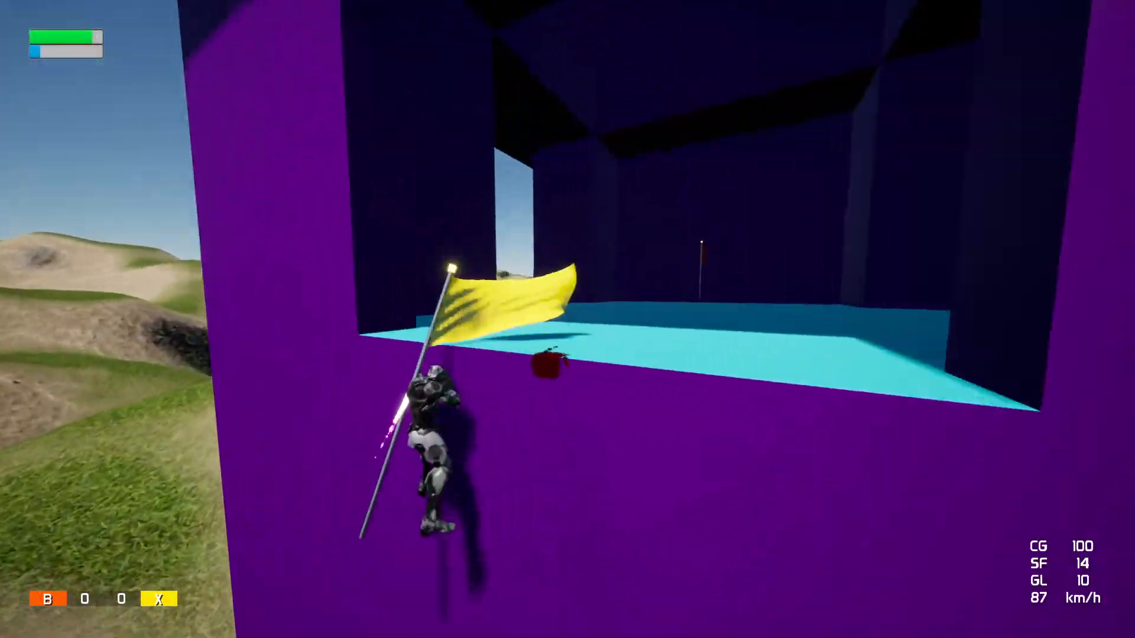
key("v")
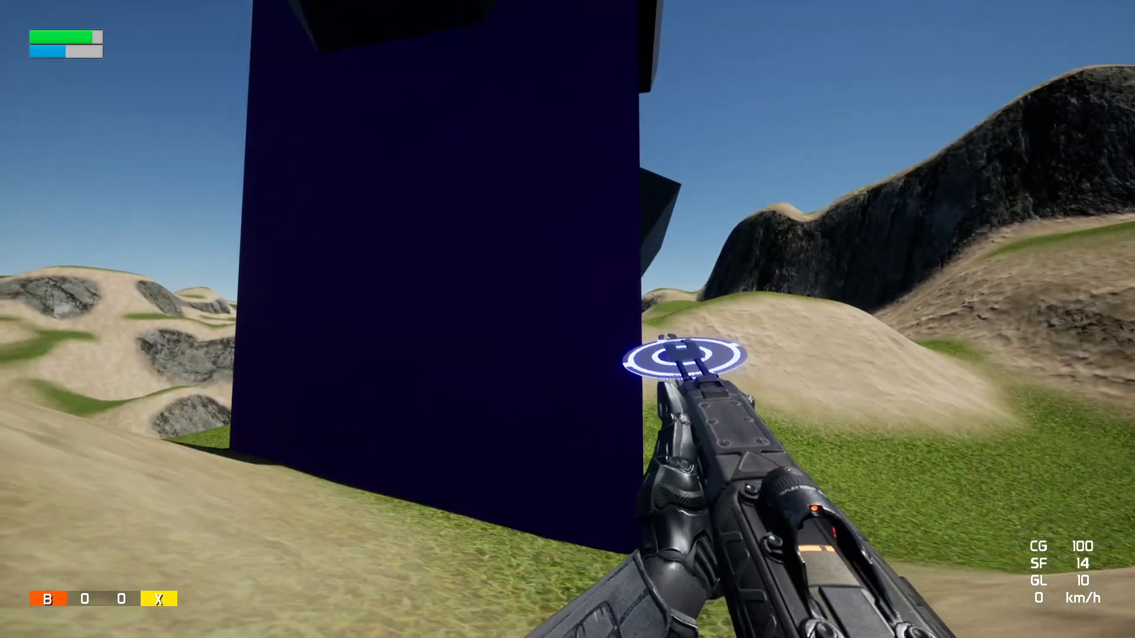
key("v")
key("g")
key("a")
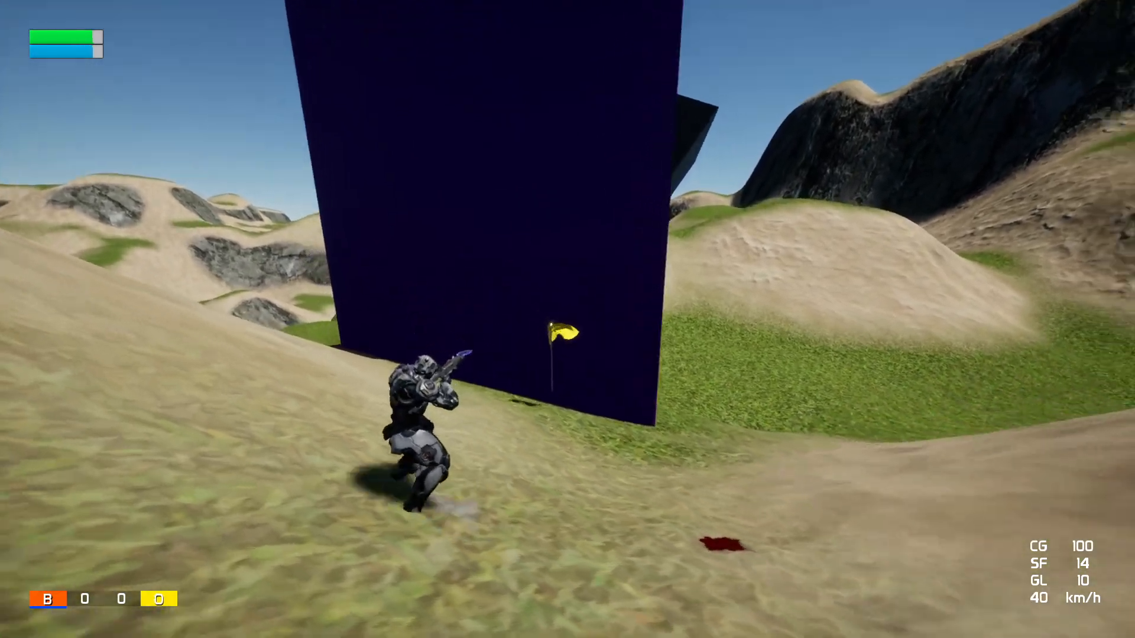
Leave the match on the dedicated server and exit the game from its main menu
key("Escape")
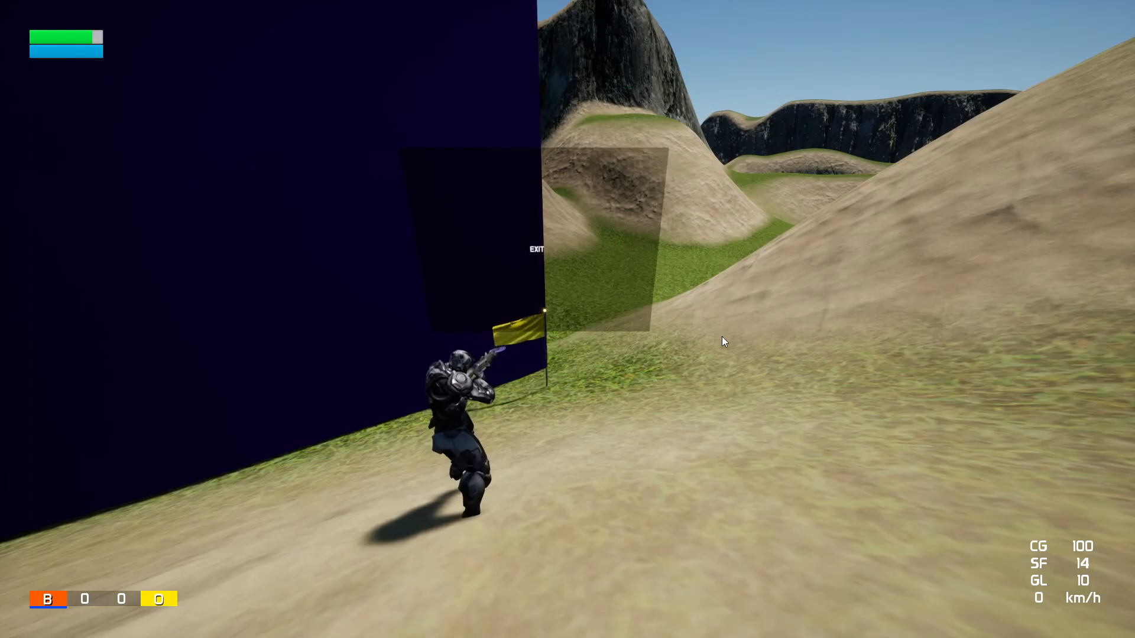
left_click(536, 248)
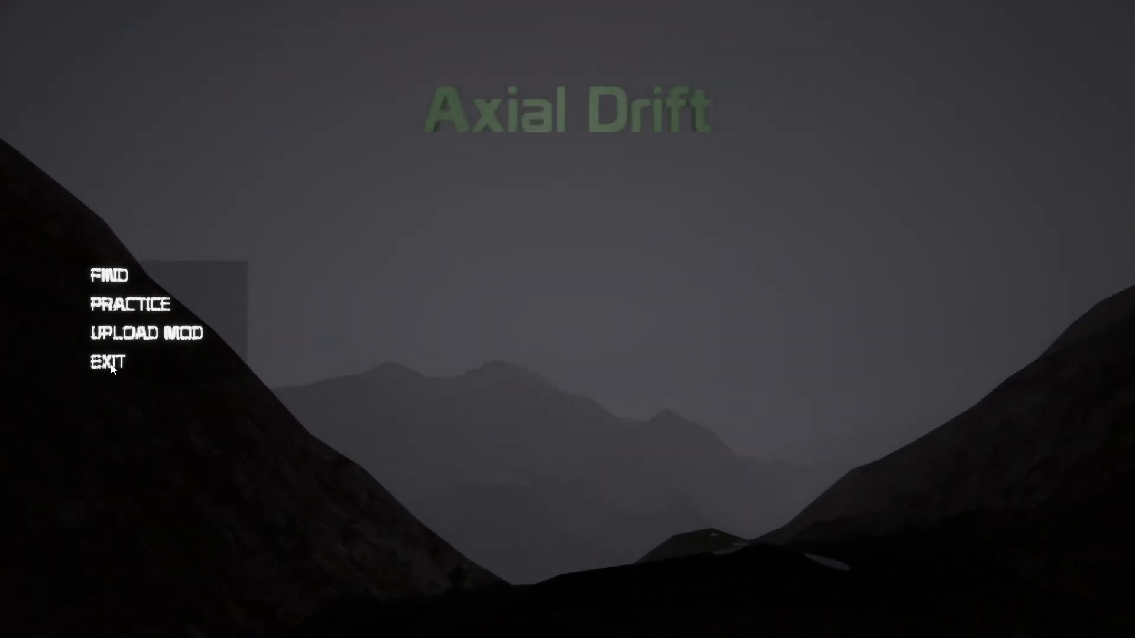
left_click(108, 362)
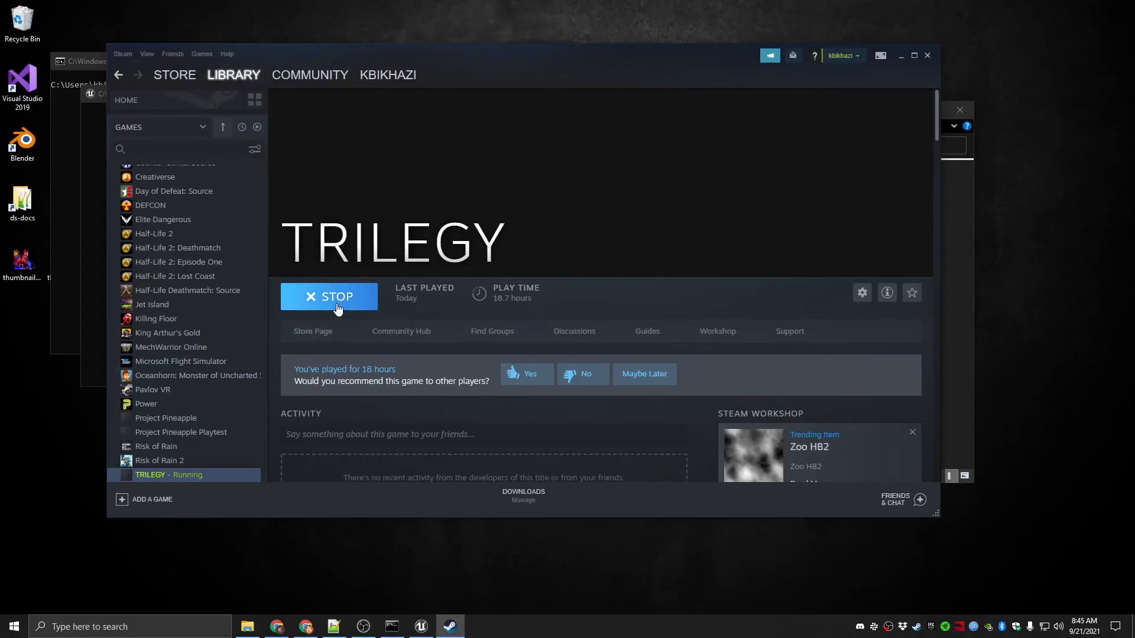